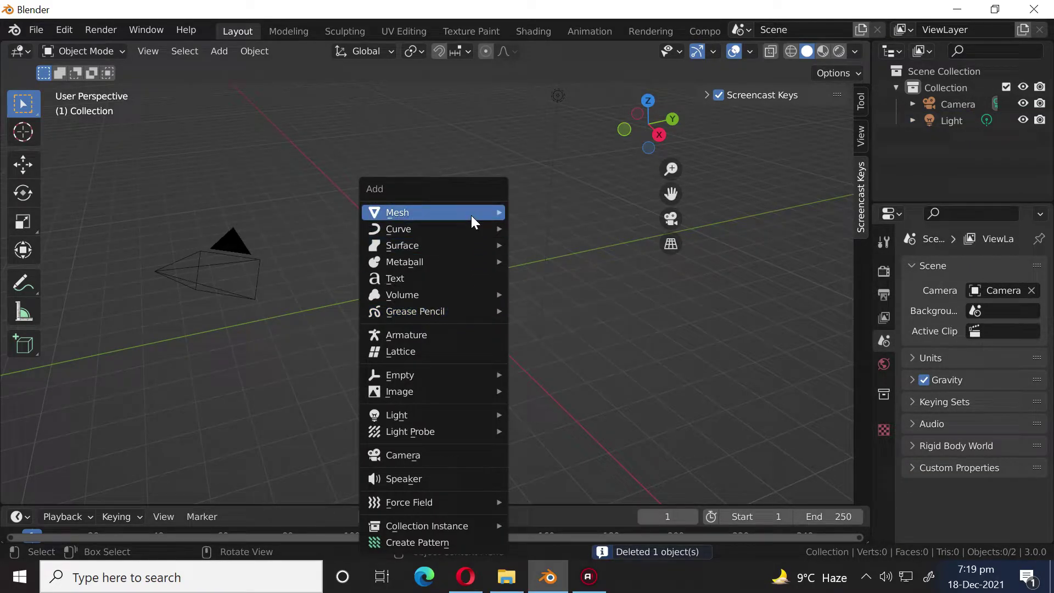
# Add a mesh circle with 16 vertices at the world origin.
pyautogui.moveTo(471, 215)
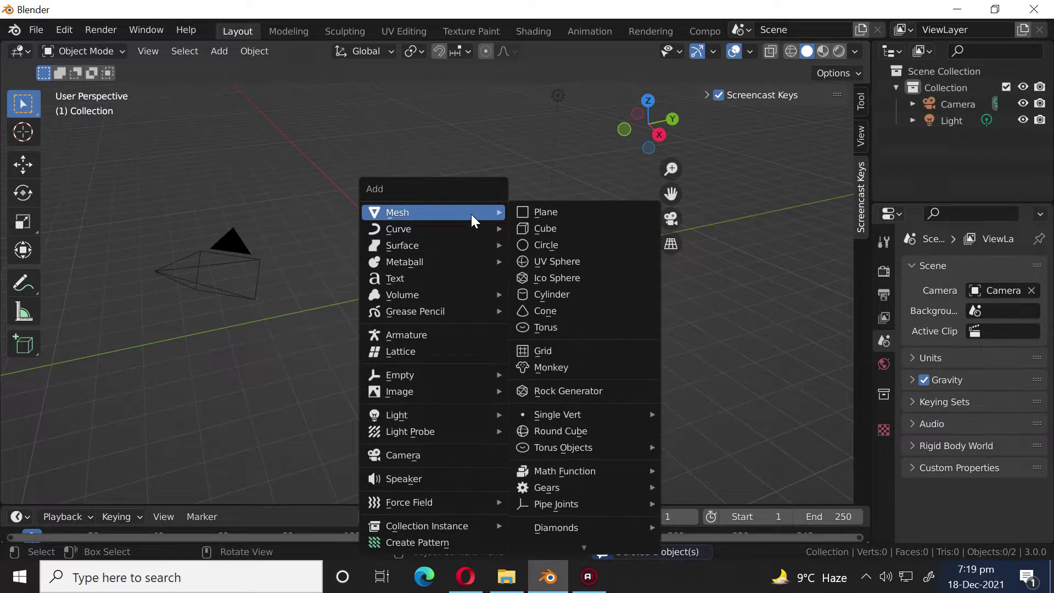
pyautogui.click(546, 245)
pyautogui.click(69, 489)
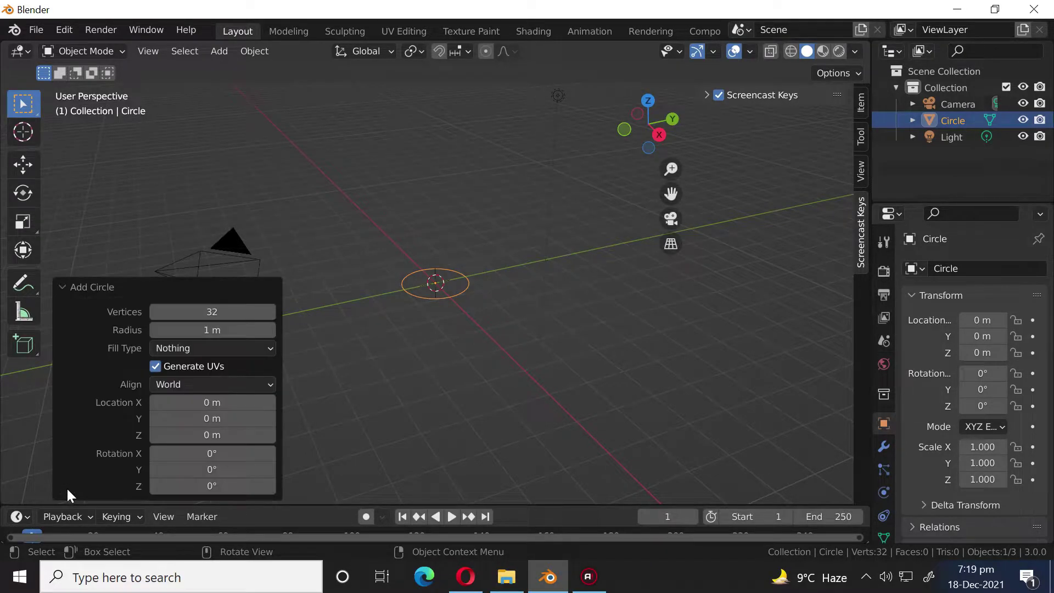
pyautogui.click(228, 311)
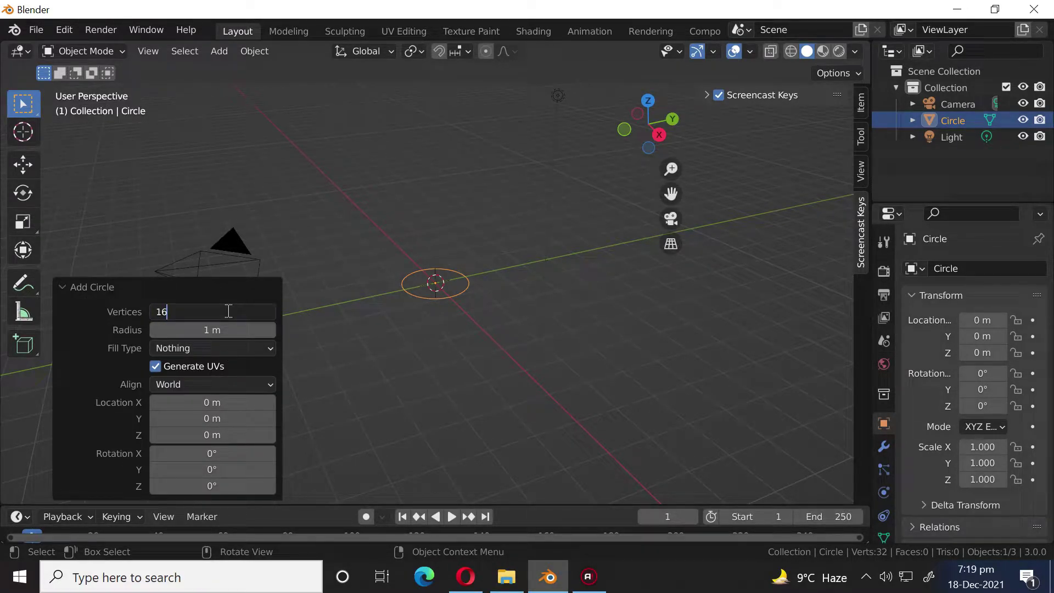
pyautogui.write('16')
pyautogui.press('Return')
# In Edit Mode, select every other vertex of the circle and scale them inward to about 0.73 to form an eight-pointed star.
pyautogui.scroll(3, 477, 329)
pyautogui.moveTo(485, 311); pyautogui.dragTo(500, 358, button='middle')
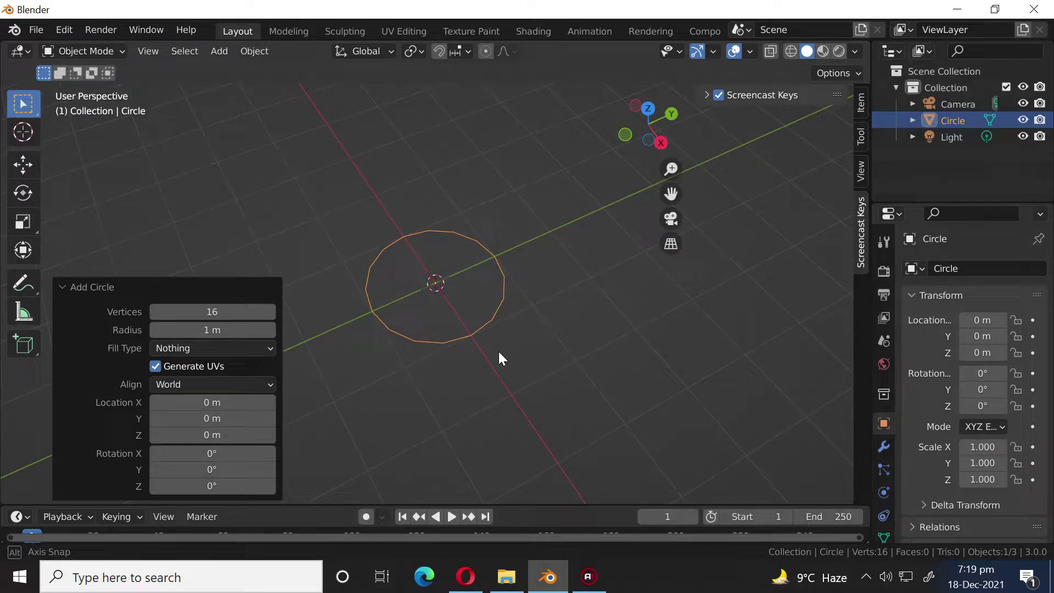
pyautogui.scroll(3, 499, 352)
pyautogui.press('Tab')
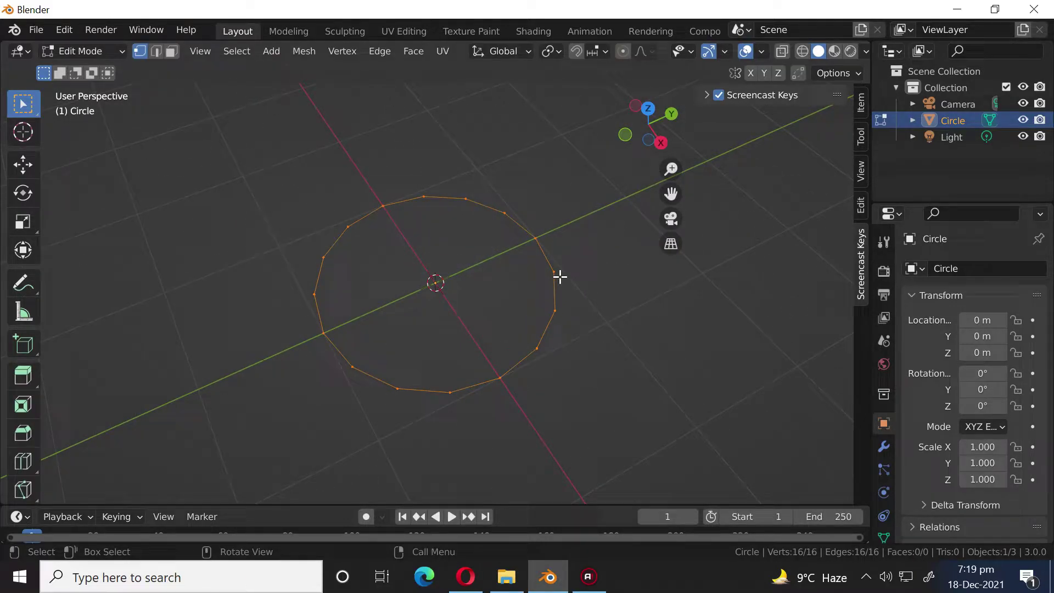
pyautogui.hotkey('alt', 'a')
pyautogui.keyDown('shift'); pyautogui.click(504, 212); pyautogui.keyUp('shift')
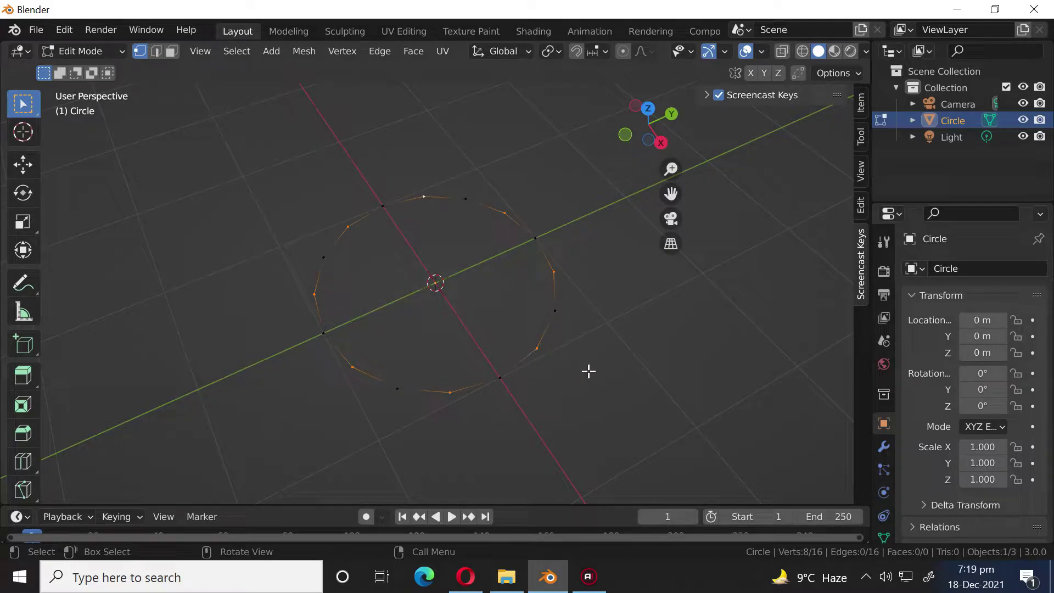
pyautogui.press('s')
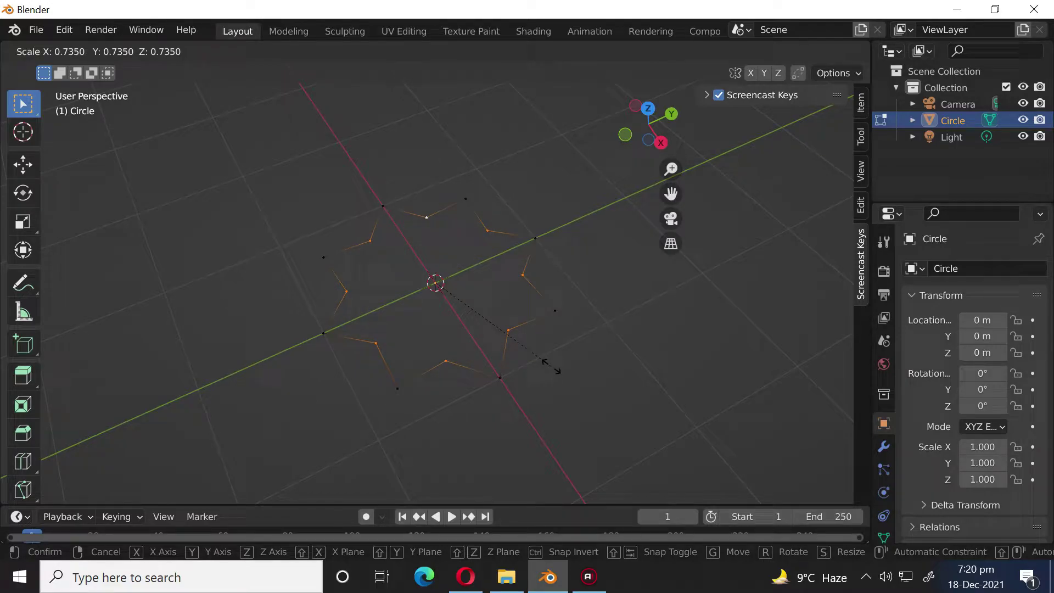
pyautogui.click(549, 364)
# Select the whole star outline and fill it with a face.
pyautogui.moveTo(548, 365); pyautogui.dragTo(562, 412, button='middle')
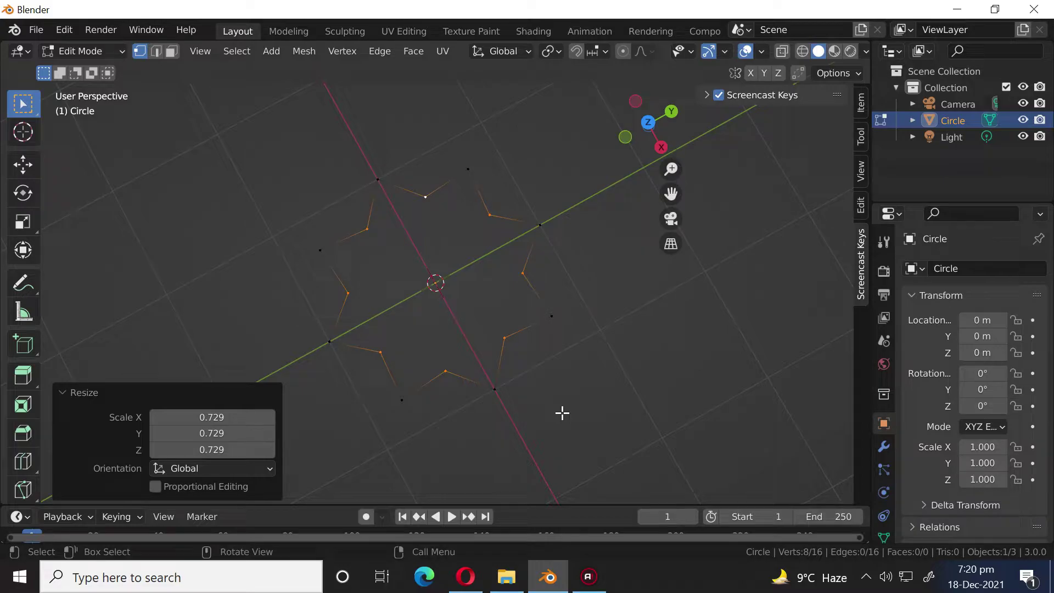
pyautogui.press('a')
pyautogui.press('f')
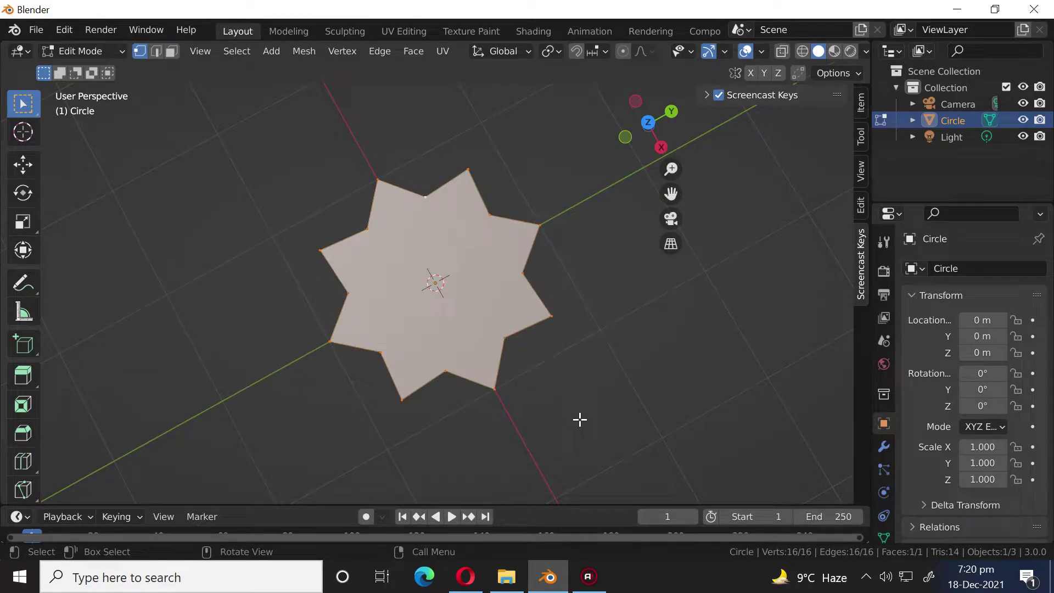
# From the front view, extrude the star face upward about 6.3 m into a tall column.
pyautogui.press('KP_1')
pyautogui.scroll(-5, 580, 396)
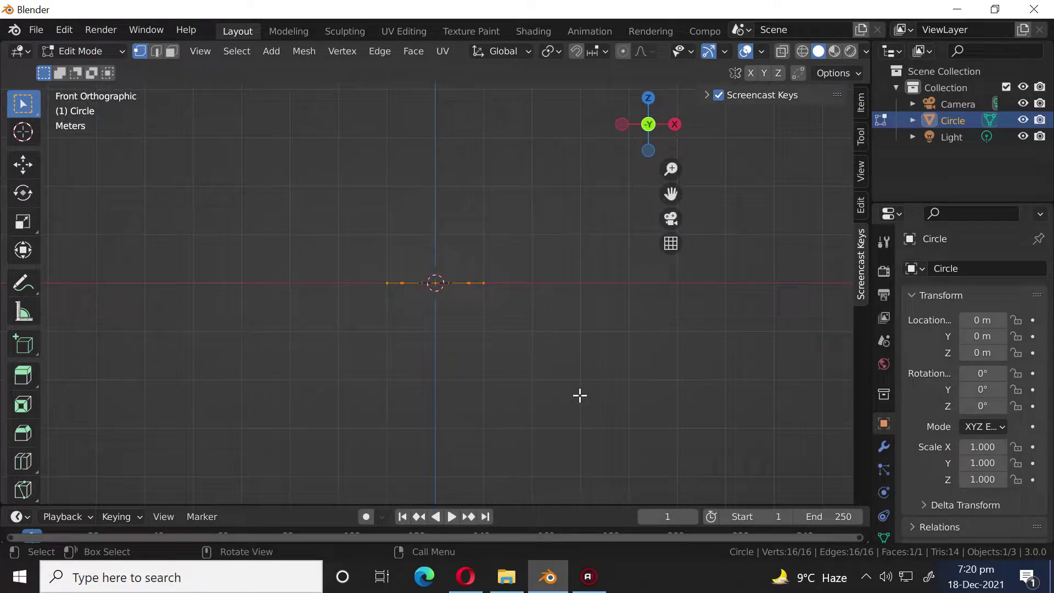
pyautogui.keyDown('shift'); pyautogui.scroll(4, 578, 395); pyautogui.keyUp('shift')
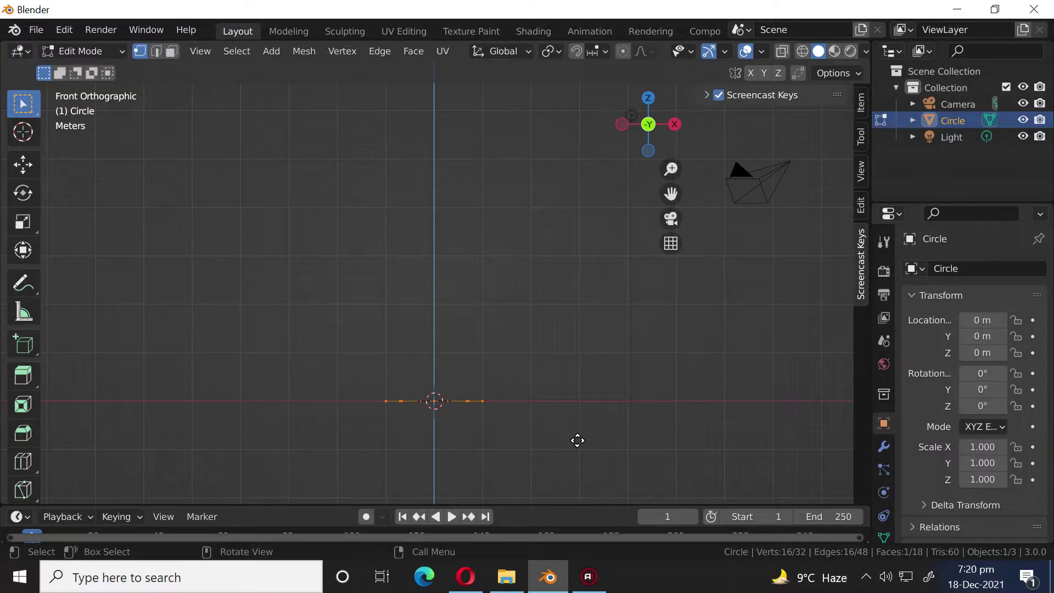
pyautogui.press('e')
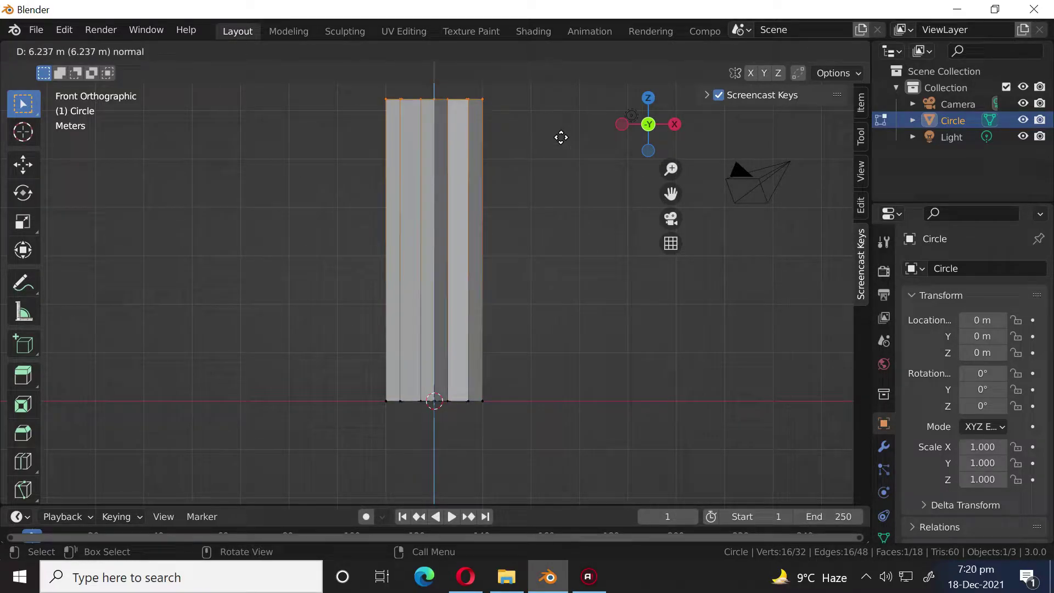
pyautogui.click(562, 140)
# Select the column's top and bottom star faces and bevel their edges about 0.53 m wide with 2 segments.
pyautogui.moveTo(562, 144); pyautogui.dragTo(518, 97, button='middle')
pyautogui.click(173, 50)
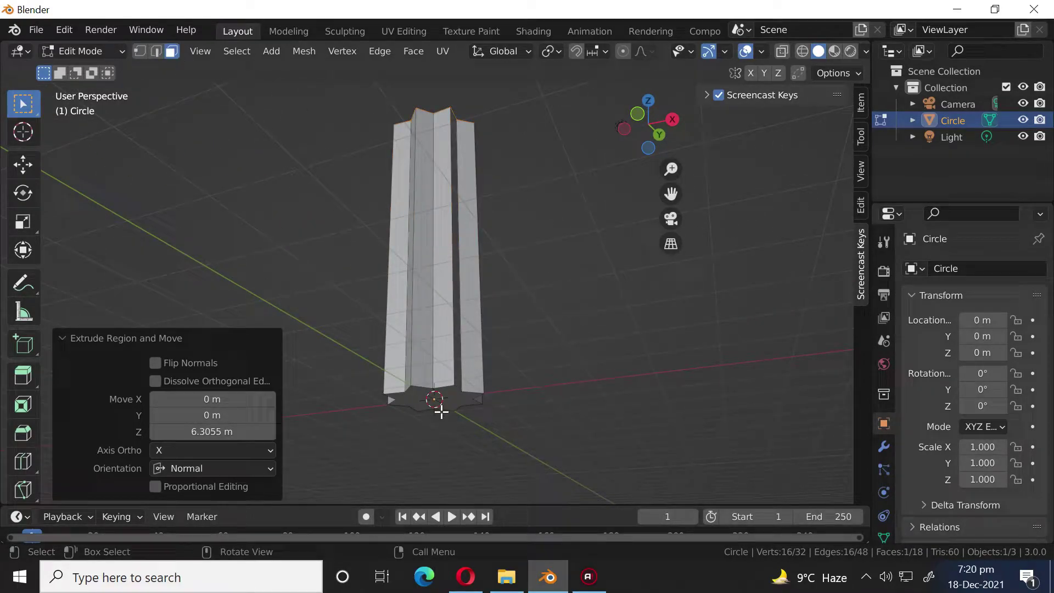
pyautogui.click(444, 395)
pyautogui.moveTo(547, 216); pyautogui.dragTo(548, 318, button='middle')
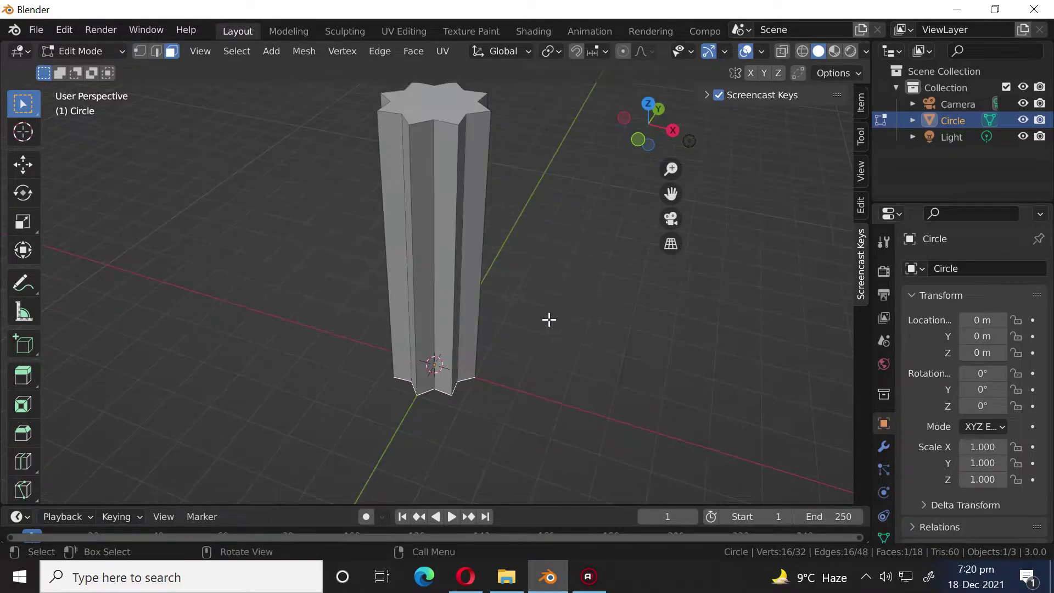
pyautogui.keyDown('ctrl'); pyautogui.click(437, 105); pyautogui.keyUp('ctrl')
pyautogui.moveTo(463, 126); pyautogui.dragTo(496, 387, button='middle')
pyautogui.hotkey('ctrl', 'z')
pyautogui.keyDown('shift'); pyautogui.click(454, 383); pyautogui.keyUp('shift')
pyautogui.moveTo(532, 236); pyautogui.dragTo(571, 303, button='middle')
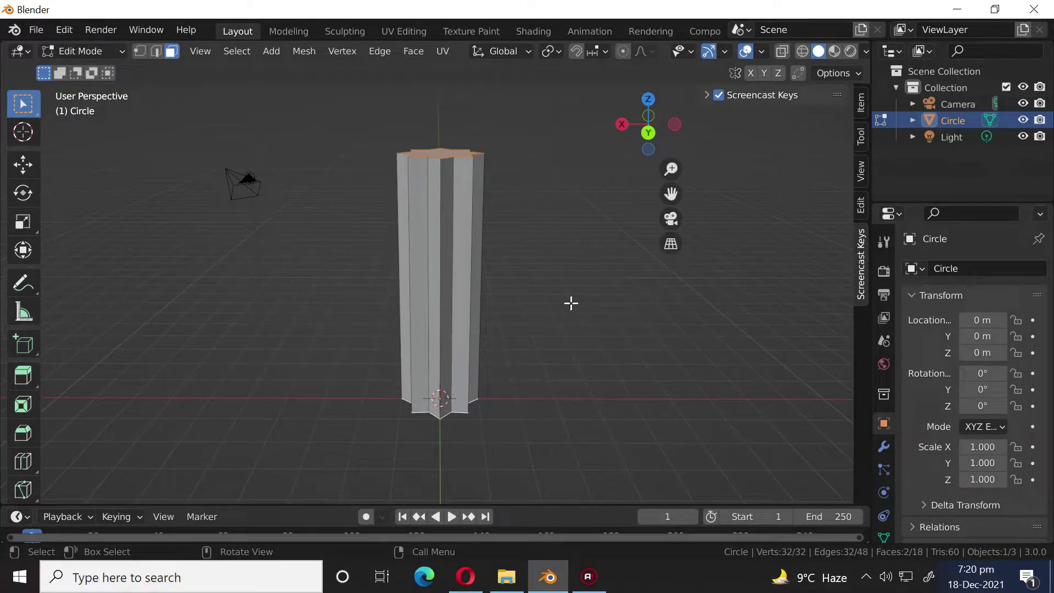
pyautogui.press('ctrl')
pyautogui.hotkey('ctrl', 'b')
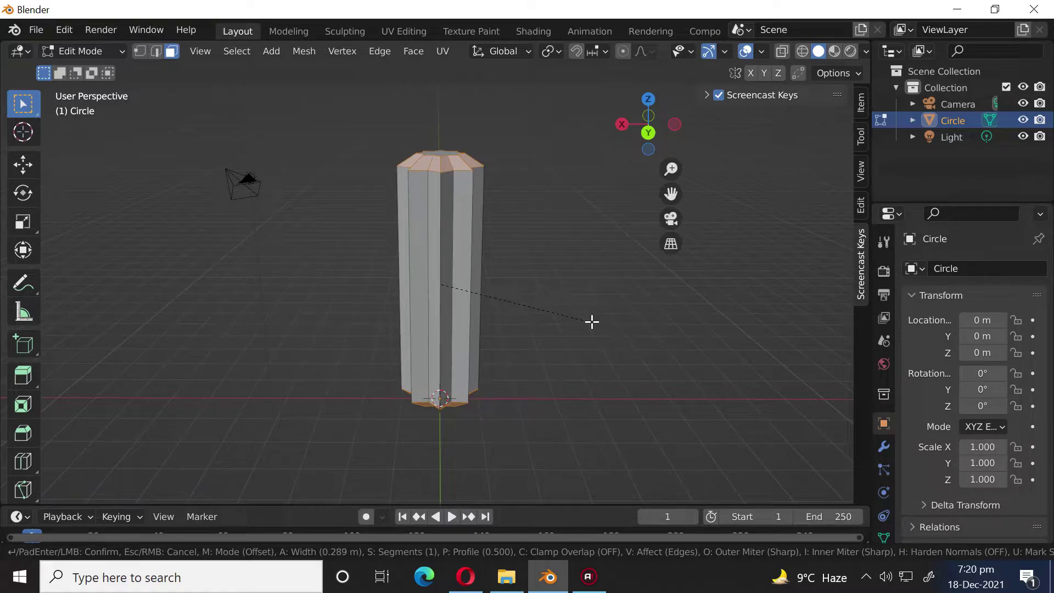
pyautogui.scroll(1, 598, 327)
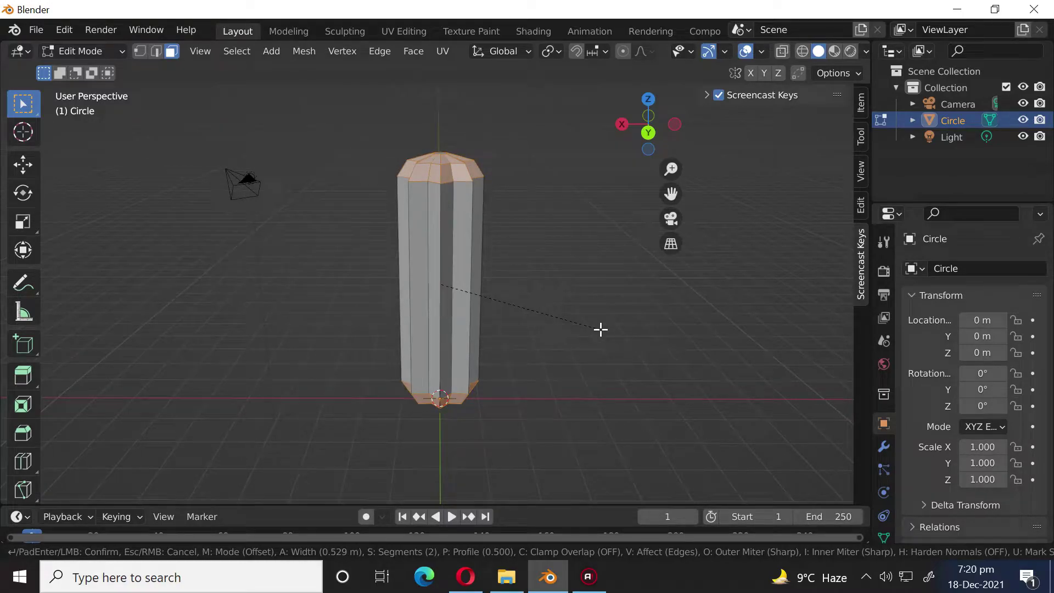
pyautogui.click(601, 329)
# Widen the bevel to about 0.579 m and return to Object Mode.
pyautogui.moveTo(600, 327); pyautogui.dragTo(515, 161, button='middle')
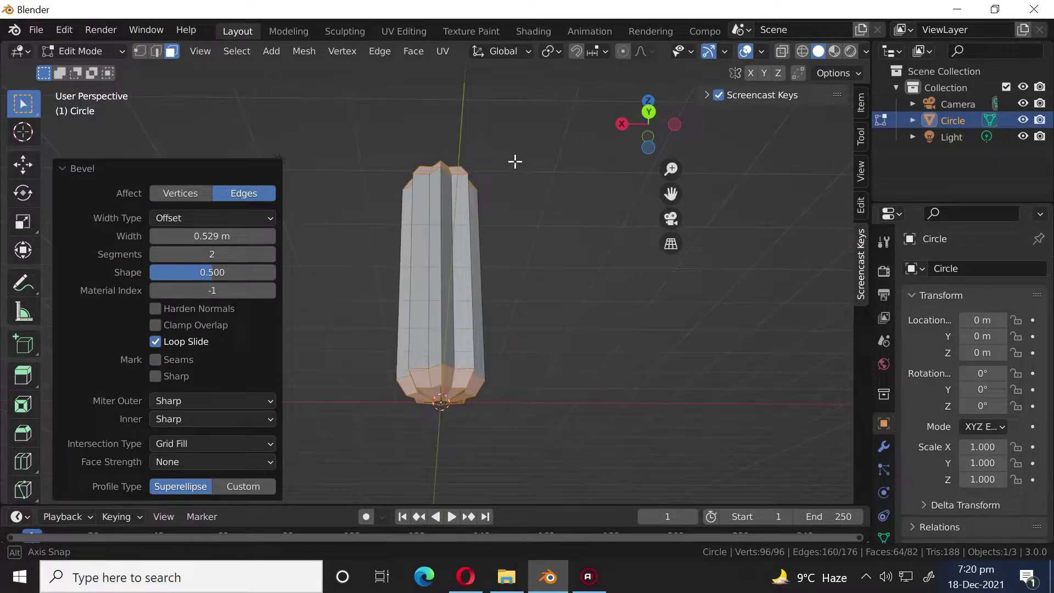
pyautogui.moveTo(534, 361); pyautogui.dragTo(510, 368, button='middle')
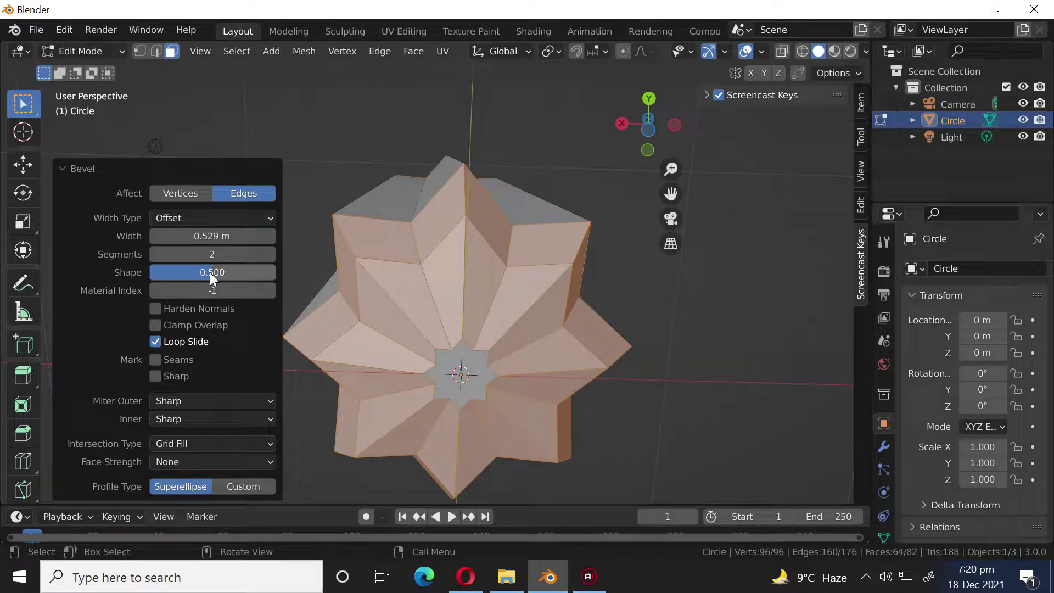
pyautogui.moveTo(210, 237); pyautogui.dragTo(212, 237)
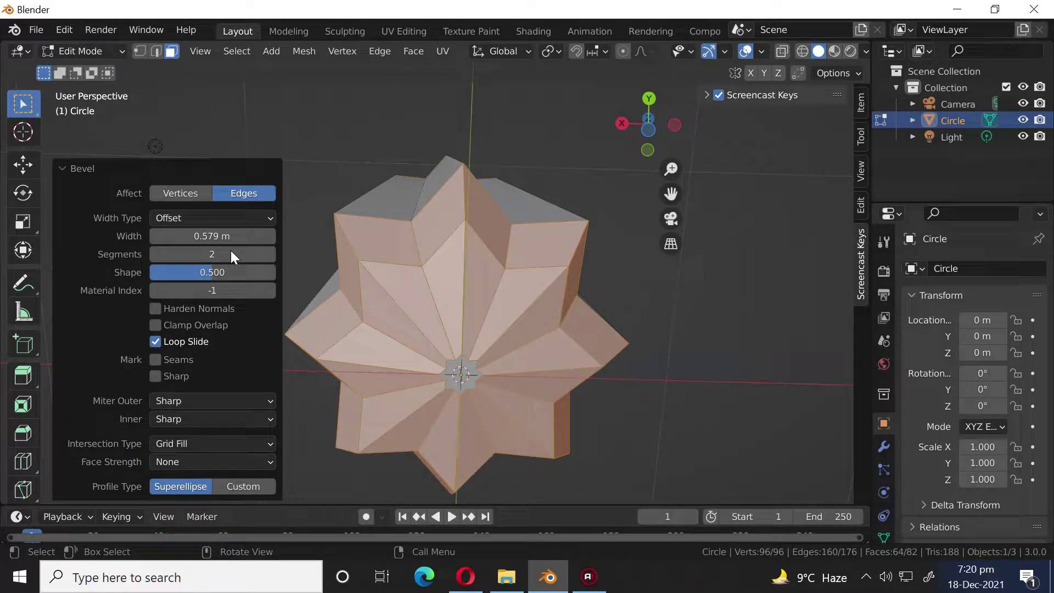
pyautogui.scroll(-3, 494, 231)
pyautogui.moveTo(527, 223); pyautogui.dragTo(553, 352, button='middle')
pyautogui.press('Tab')
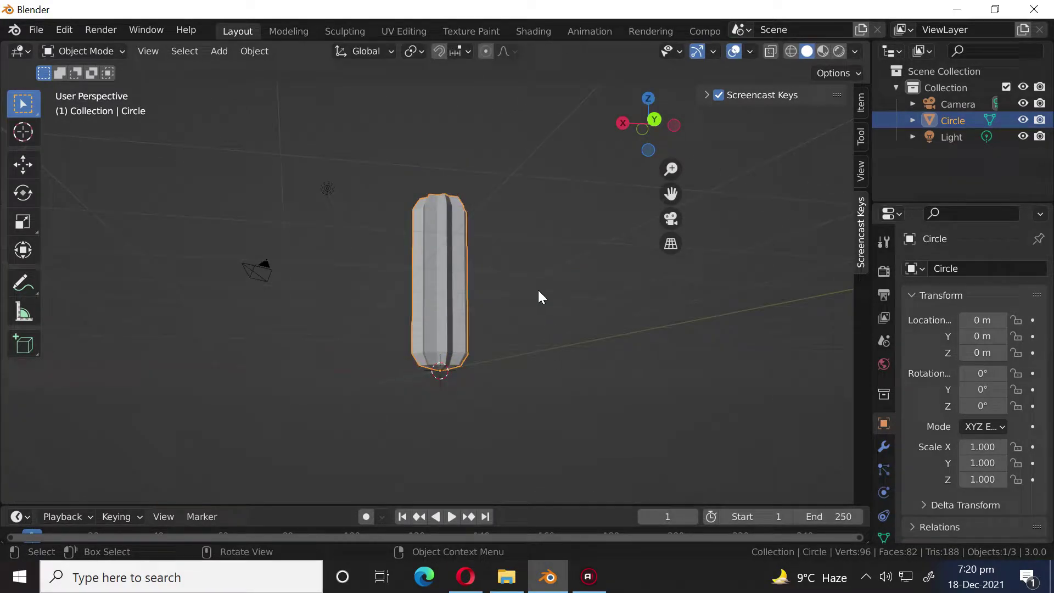
# Add a Subdivision Surface modifier to the column and set its viewport level to 2.
pyautogui.moveTo(538, 290); pyautogui.dragTo(563, 362, button='middle')
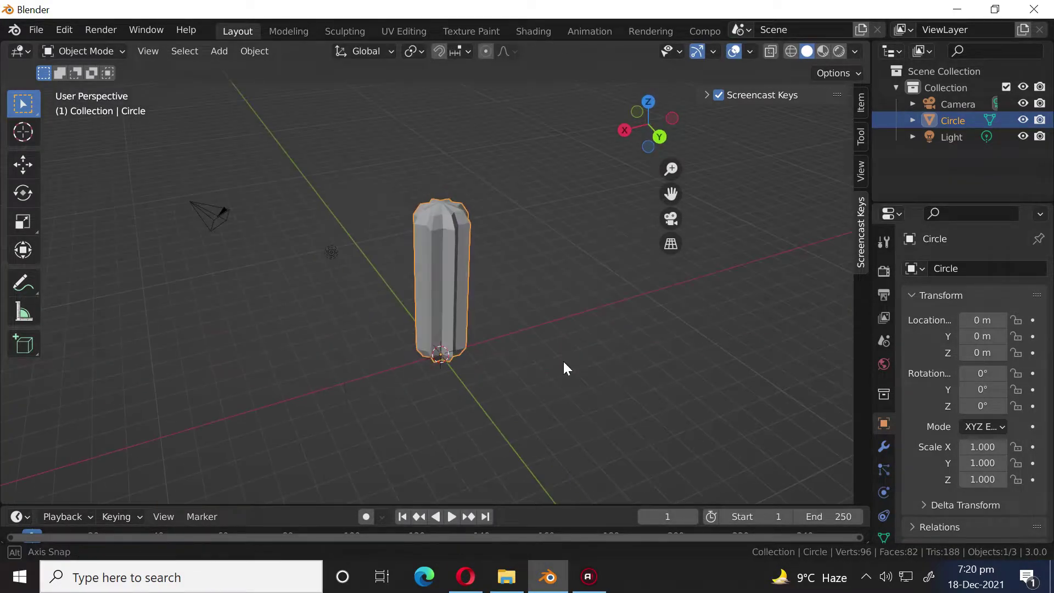
pyautogui.click(883, 446)
pyautogui.click(1013, 267)
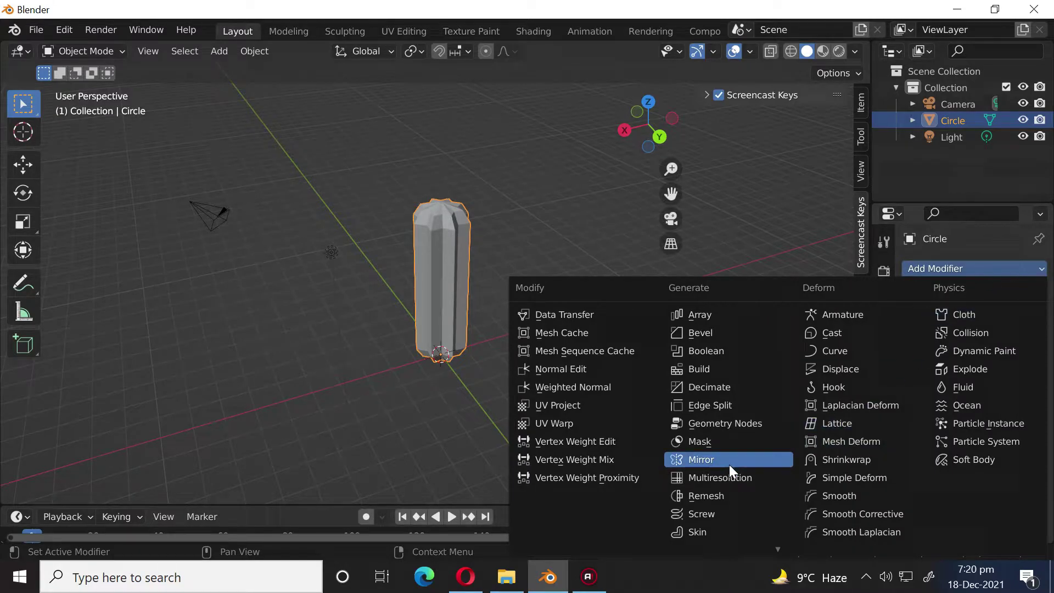
pyautogui.scroll(-5, 723, 476)
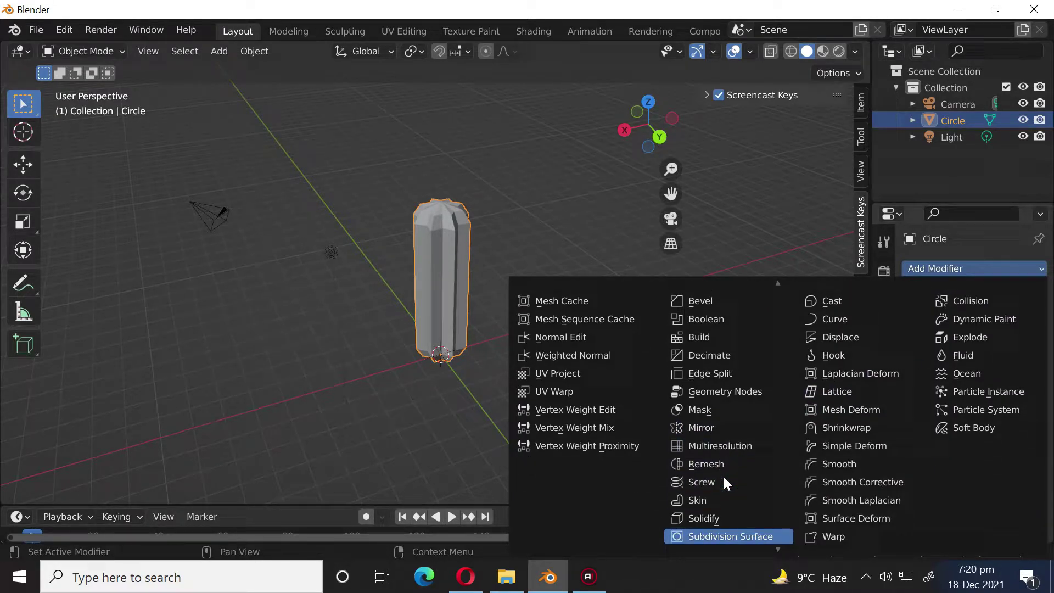
pyautogui.click(730, 531)
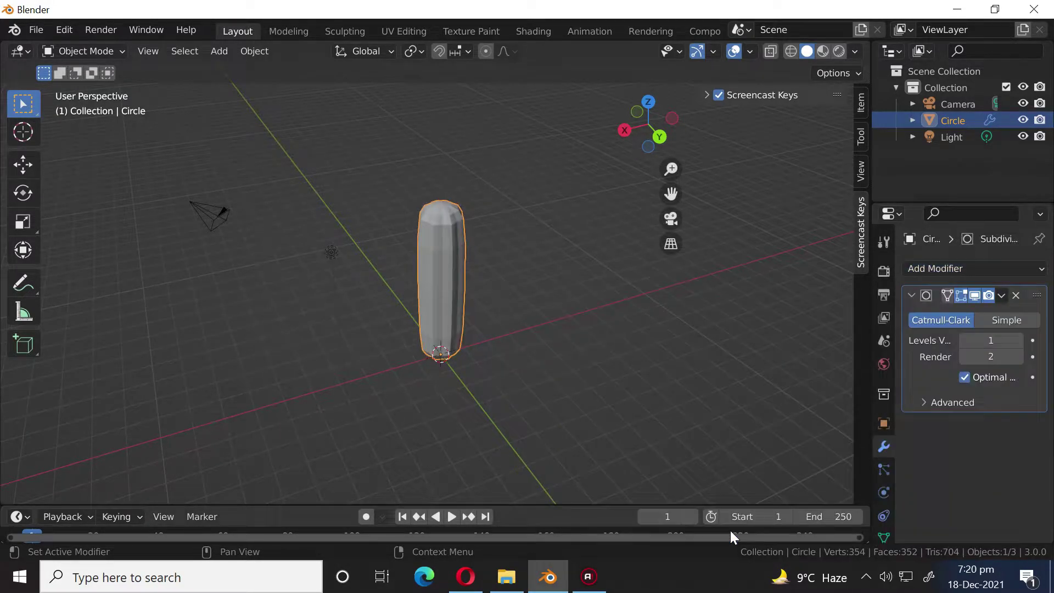
pyautogui.click(1019, 340)
pyautogui.moveTo(555, 330); pyautogui.dragTo(496, 255, button='middle')
pyautogui.scroll(2, 496, 254)
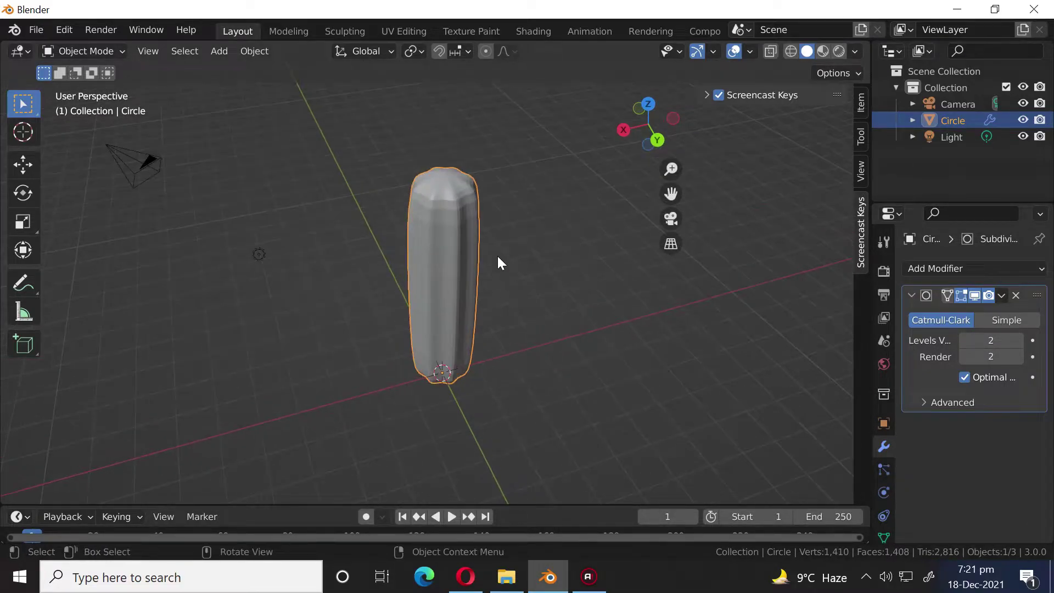
# Apply smooth shading to the column and collapse the Subdivision Surface modifier's settings.
pyautogui.rightClick(540, 164)
pyautogui.click(585, 135)
pyautogui.moveTo(579, 267)
pyautogui.mouseDown(button='middle')
pyautogui.moveTo(549, 211)
pyautogui.moveTo(604, 231)
pyautogui.mouseUp(button='middle')
pyautogui.click(912, 296)
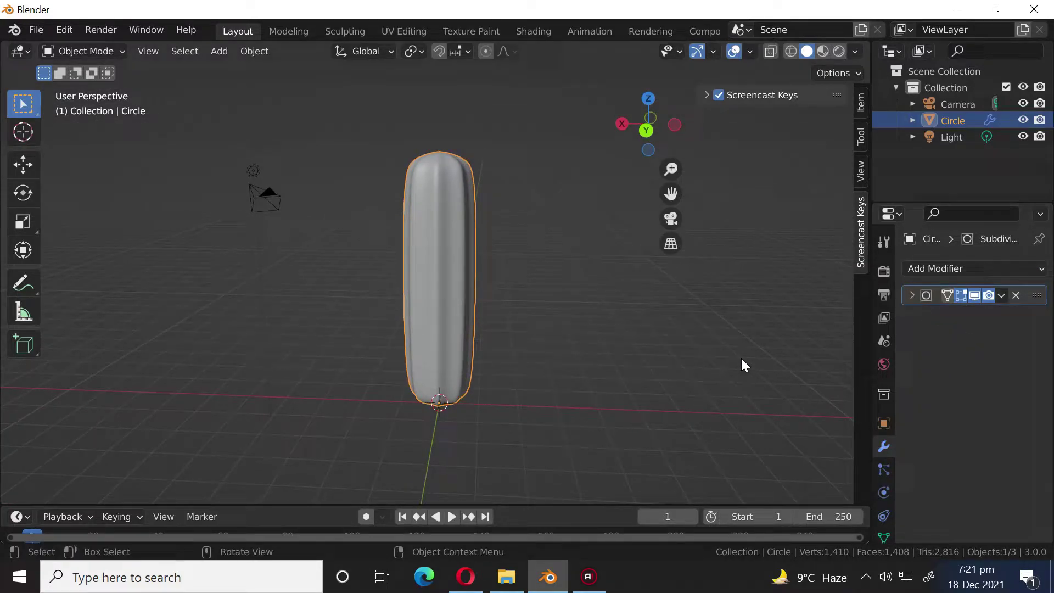
# Add a Simple Deform modifier set to Taper along the Z axis with a factor of about 0.405.
pyautogui.moveTo(740, 356); pyautogui.dragTo(644, 319, button='middle')
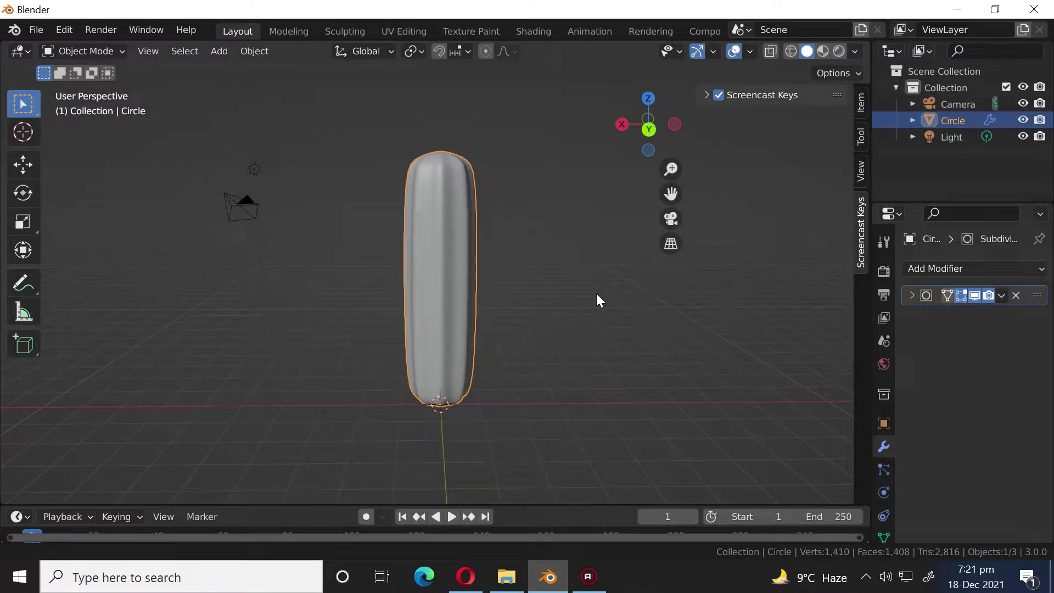
pyautogui.moveTo(596, 293); pyautogui.dragTo(714, 286, button='middle')
pyautogui.click(976, 274)
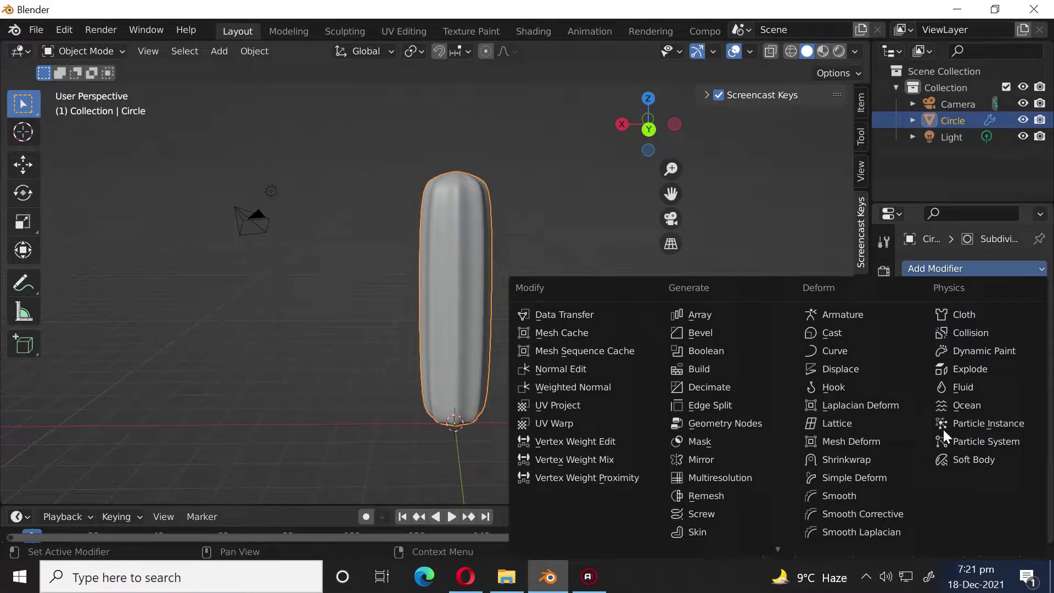
pyautogui.click(863, 477)
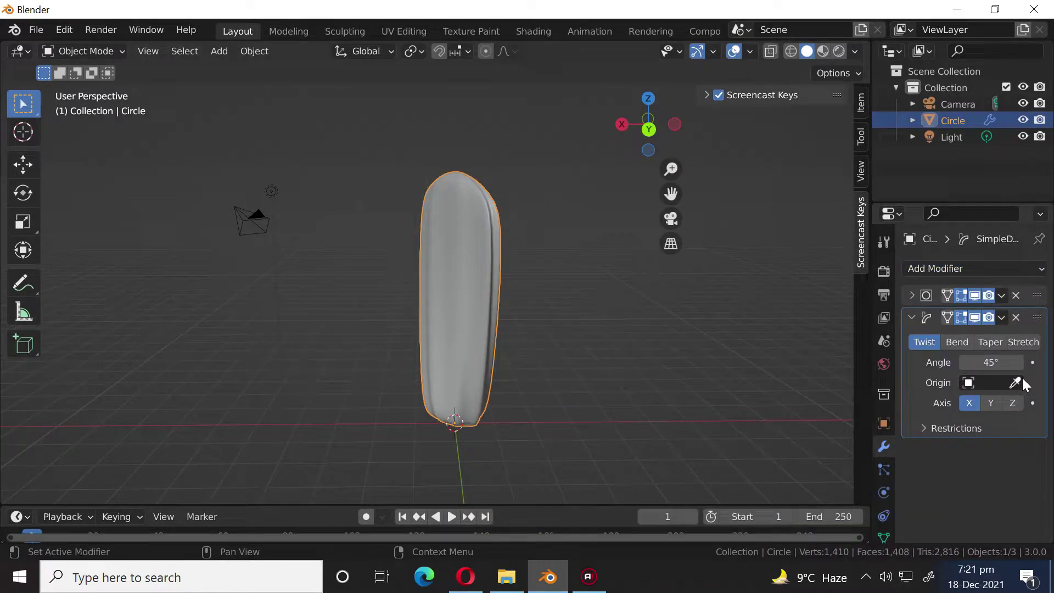
pyautogui.click(1014, 403)
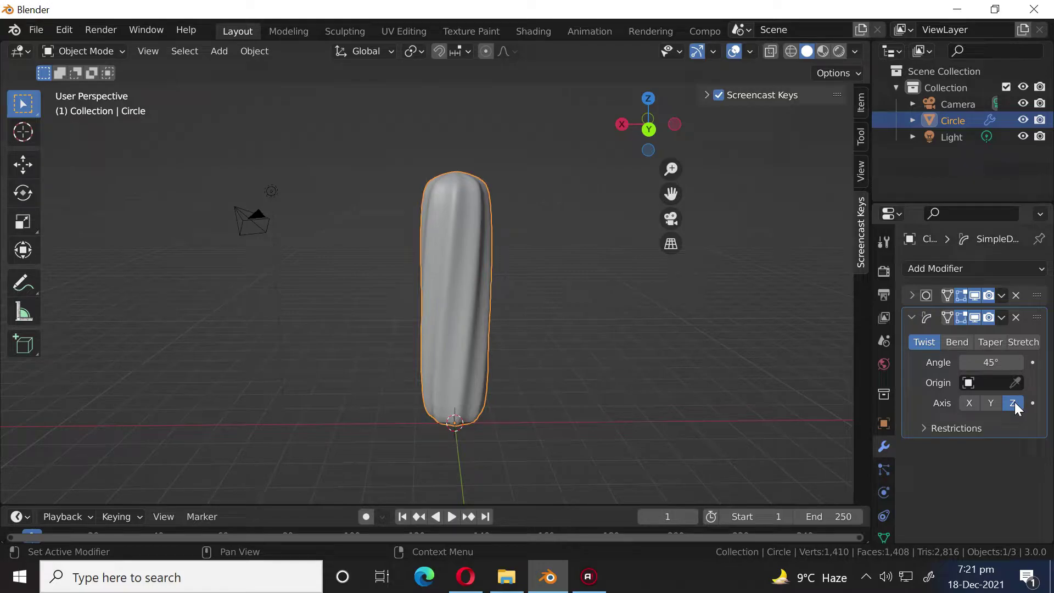
pyautogui.click(989, 343)
pyautogui.moveTo(990, 362); pyautogui.dragTo(962, 362)
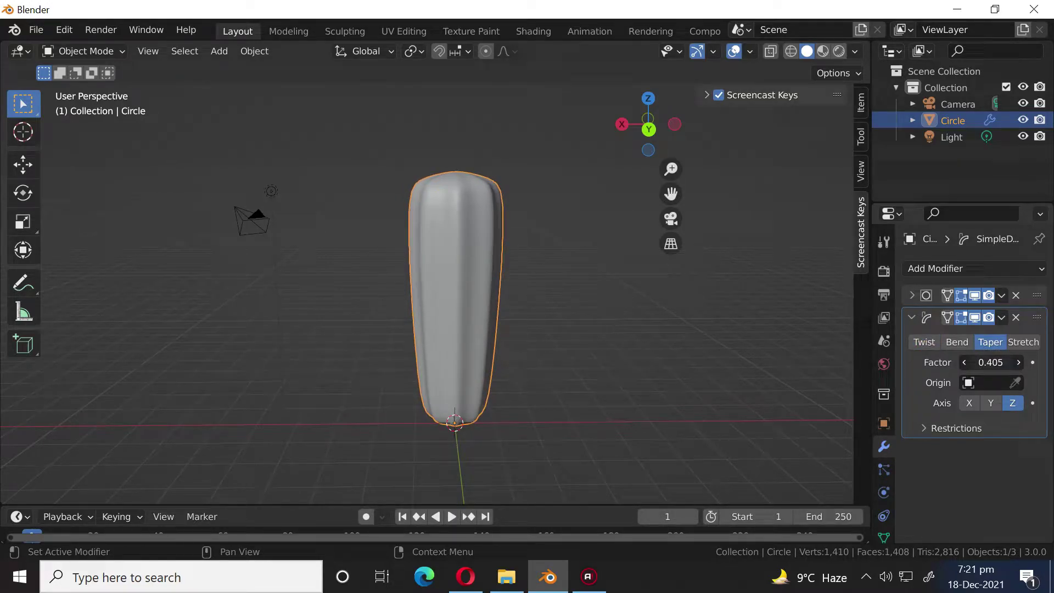
# In the front view, duplicate the tapered column and place the copy about 3.2 m along X and 1.74 m higher.
pyautogui.moveTo(488, 373); pyautogui.dragTo(496, 351, button='middle')
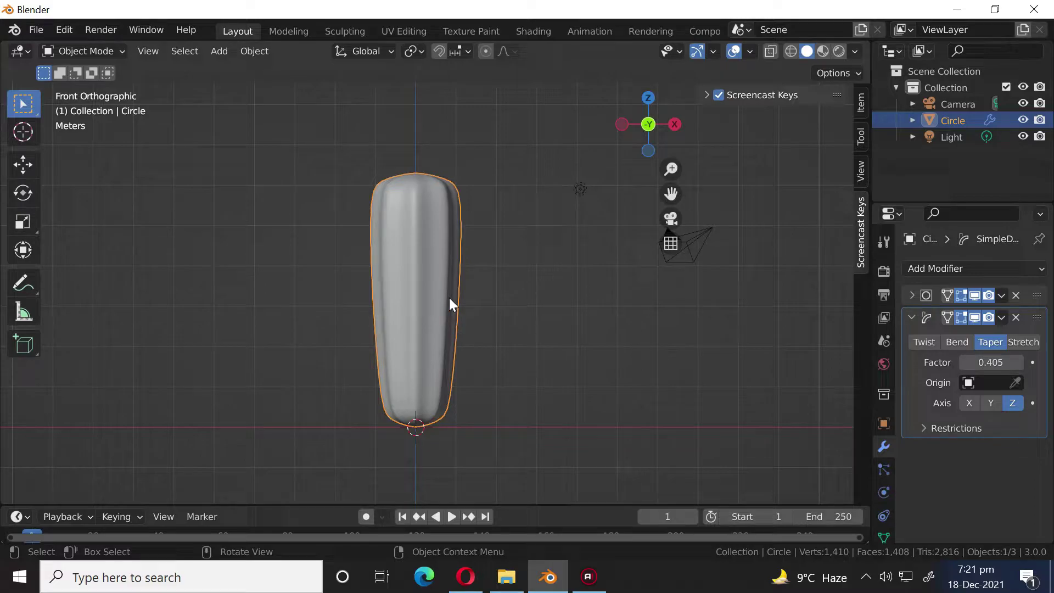
pyautogui.hotkey('shift', 'd')
pyautogui.click(579, 227)
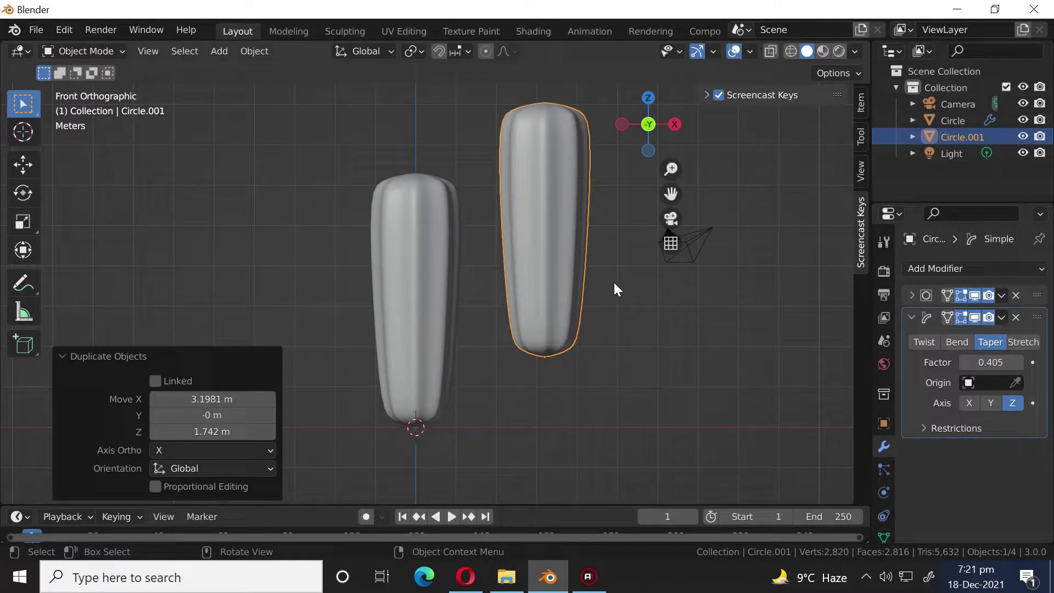
# Thin the duplicated column's whole mesh in Edit Mode using Shrink/Fatten with an offset of about -0.245 m.
pyautogui.press('Tab')
pyautogui.press('a')
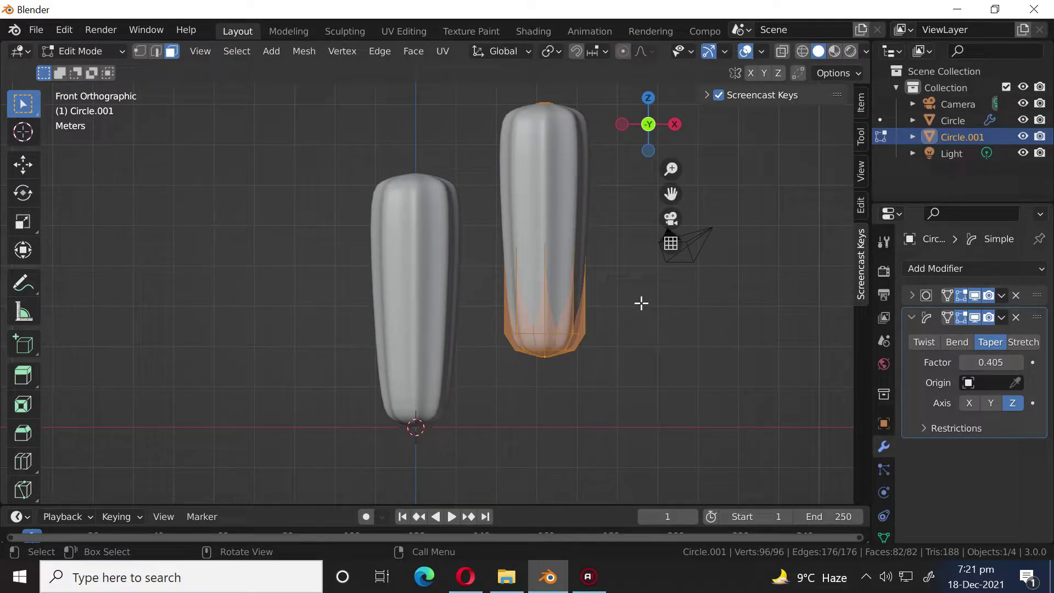
pyautogui.hotkey('alt', 's')
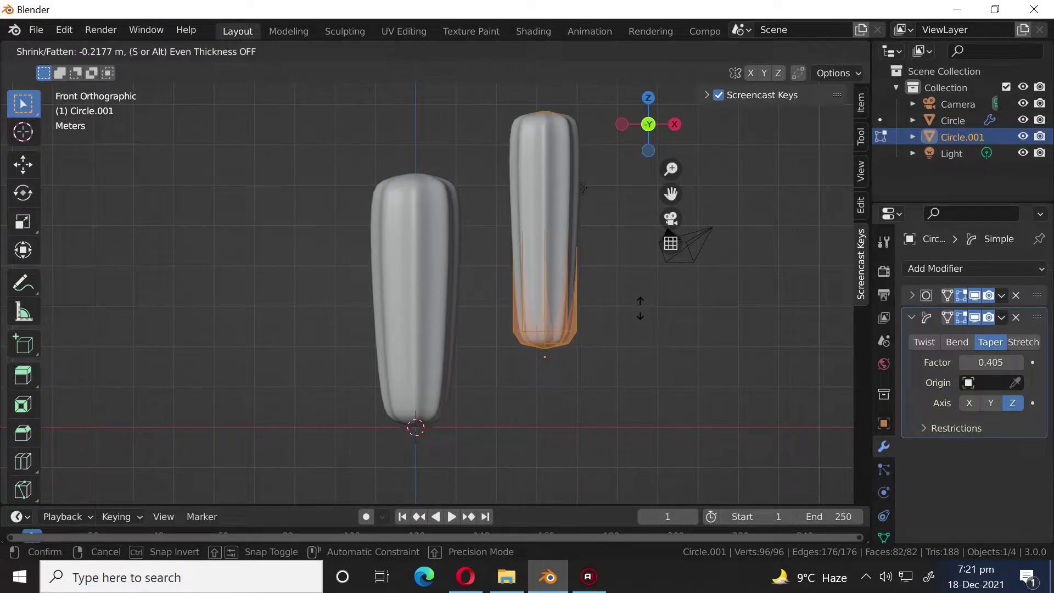
pyautogui.click(640, 309)
pyautogui.keyDown('shift'); pyautogui.moveTo(636, 299); pyautogui.dragTo(628, 350, button='middle'); pyautogui.keyUp('shift')
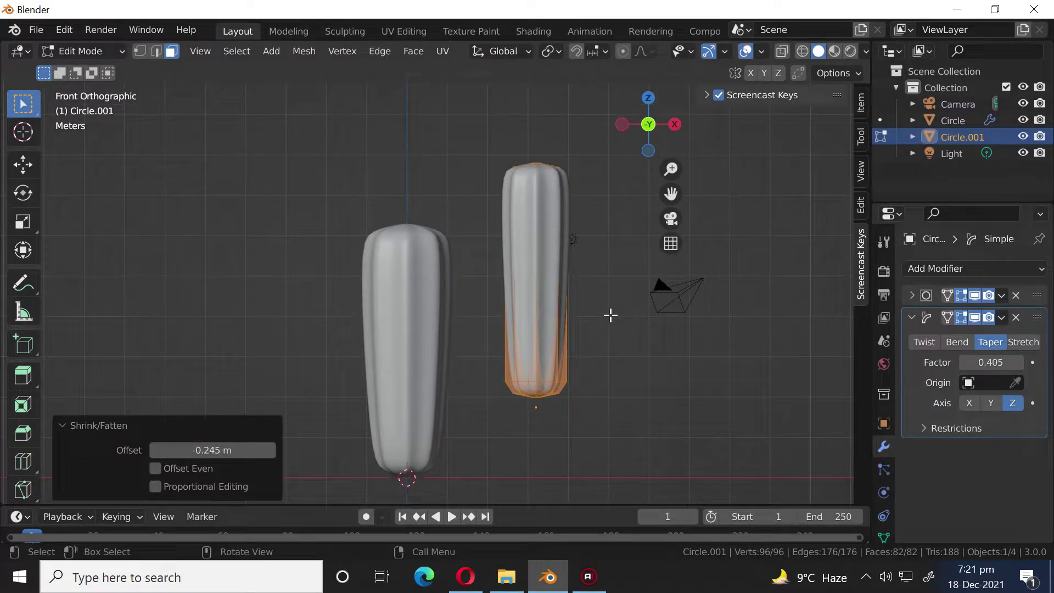
# Add one centred horizontal loop cut around the middle of the duplicated column.
pyautogui.hotkey('ctrl', 'r')
pyautogui.click(565, 271)
pyautogui.rightClick(566, 270)
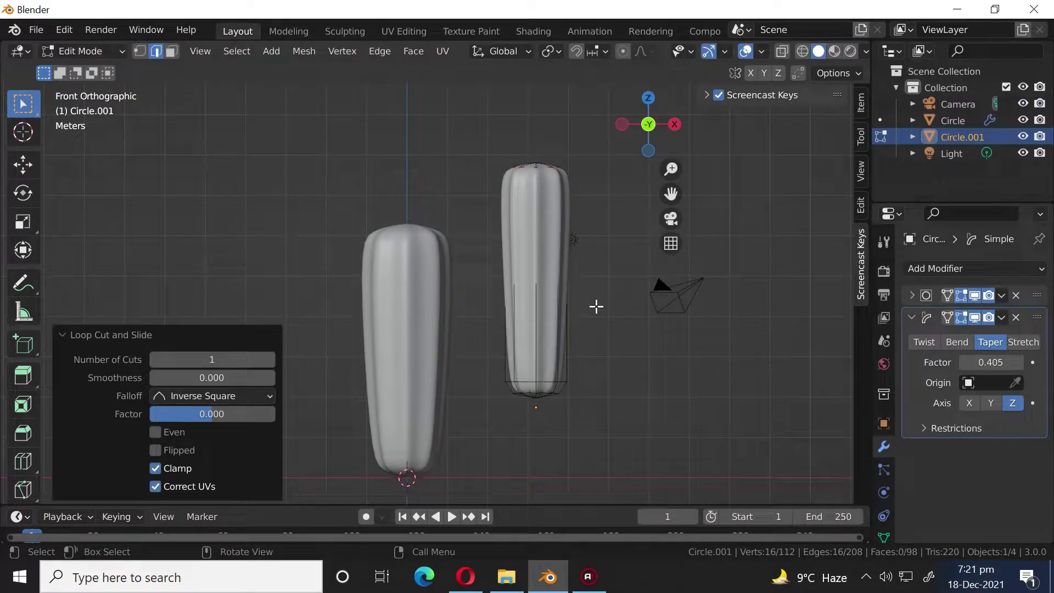
# In wireframe display, select the bottom end of the duplicated column and rotate it 90° about the Y axis.
pyautogui.click(802, 51)
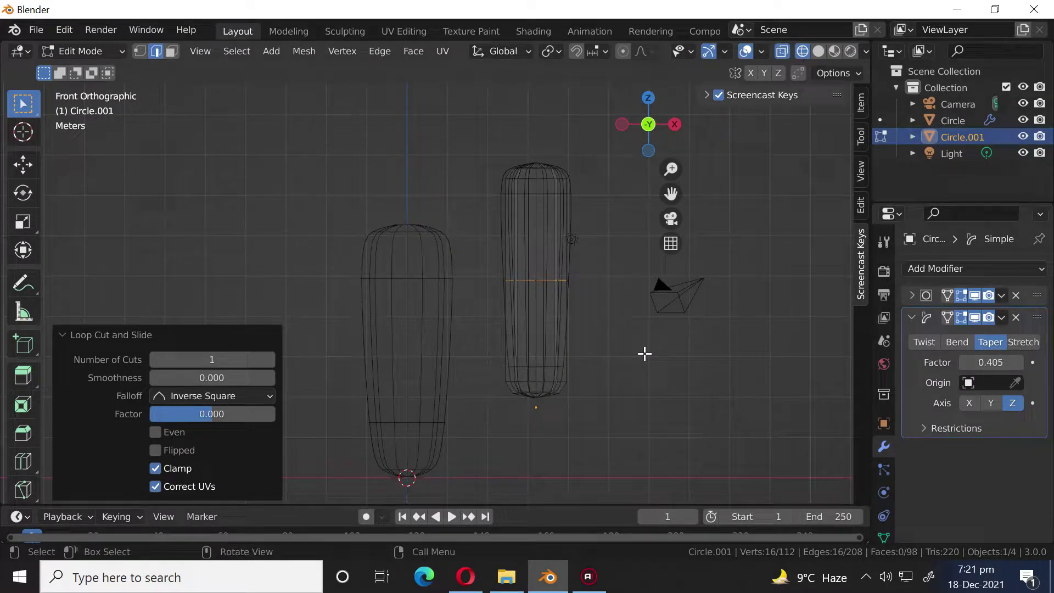
pyautogui.scroll(3, 642, 353)
pyautogui.moveTo(647, 445); pyautogui.dragTo(468, 285)
pyautogui.click(23, 164)
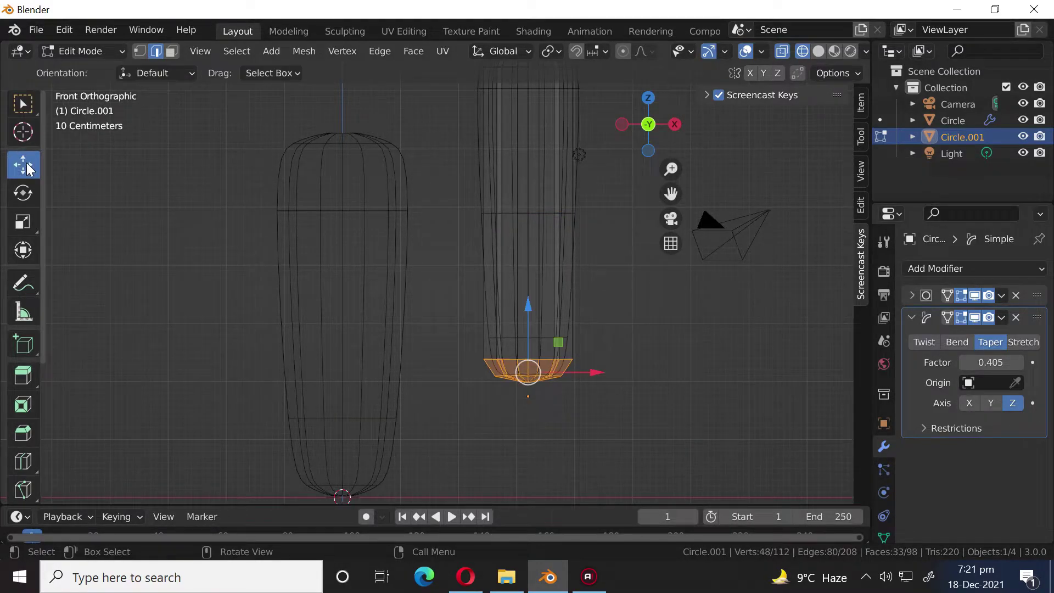
pyautogui.write('ry')
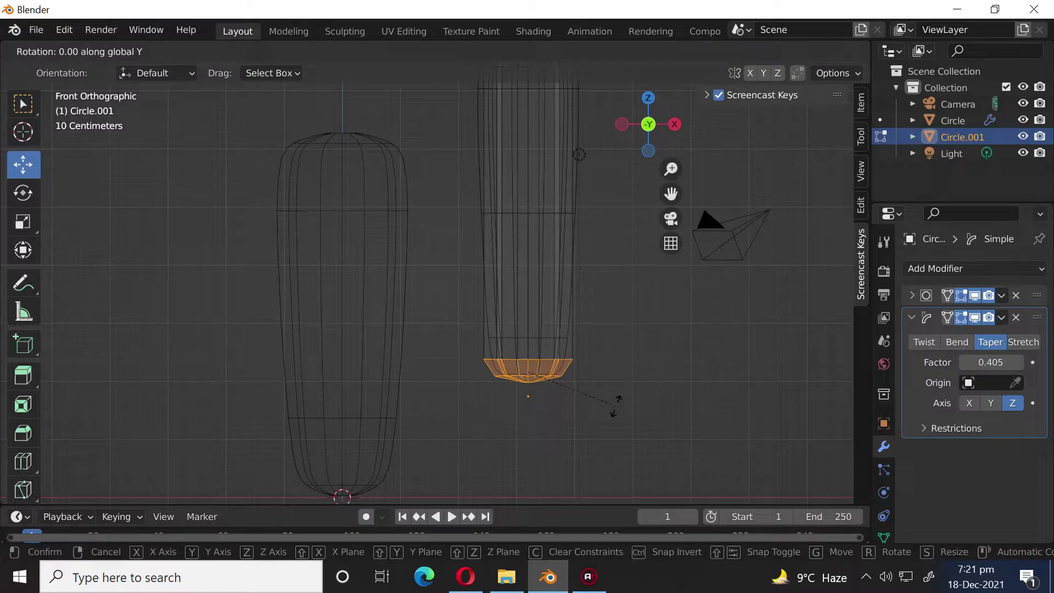
pyautogui.write('90')
pyautogui.press('Return')
# Move the rotated end about -2.70 m along X and 2.58 m up so it reaches into the main column.
pyautogui.press('g')
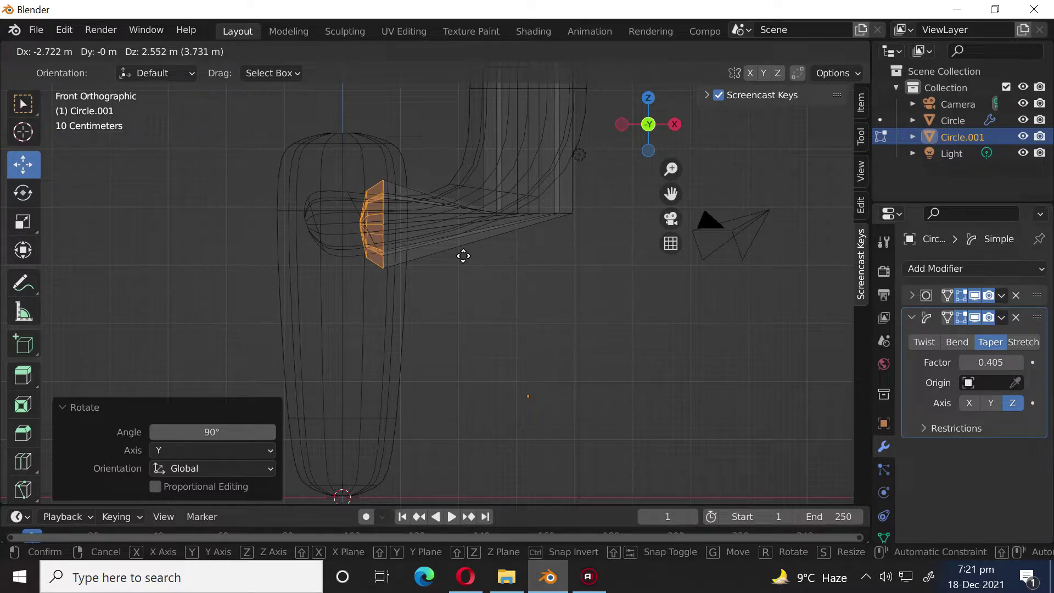
pyautogui.click(466, 252)
pyautogui.keyDown('shift'); pyautogui.moveTo(561, 233); pyautogui.dragTo(545, 354, button='middle'); pyautogui.keyUp('shift')
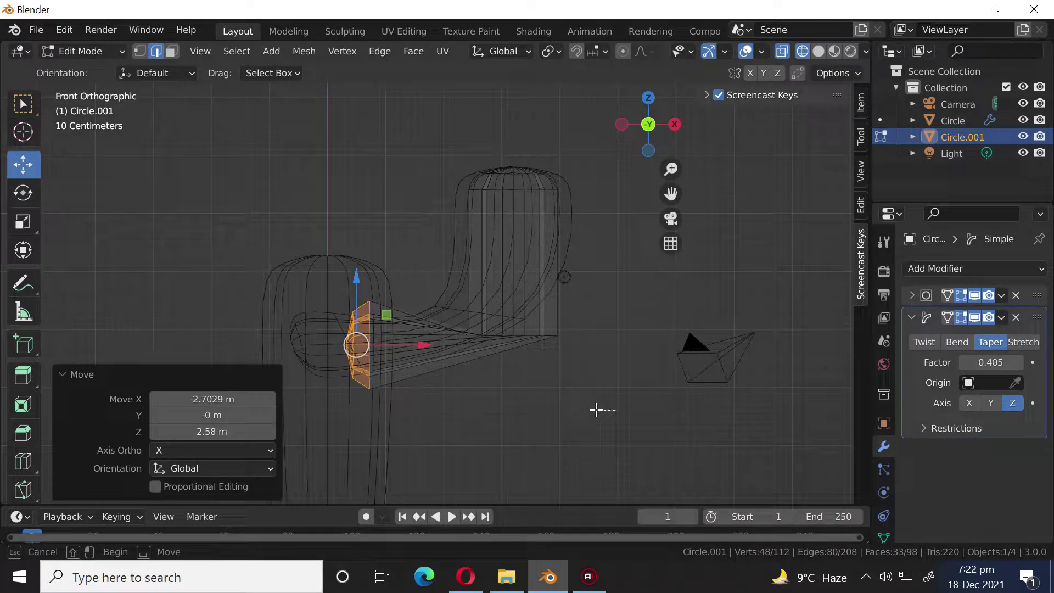
# Select the arm's middle edge loop and rotate it 45° to form an even elbow.
pyautogui.moveTo(617, 406); pyautogui.dragTo(418, 302)
pyautogui.scroll(1, 615, 364)
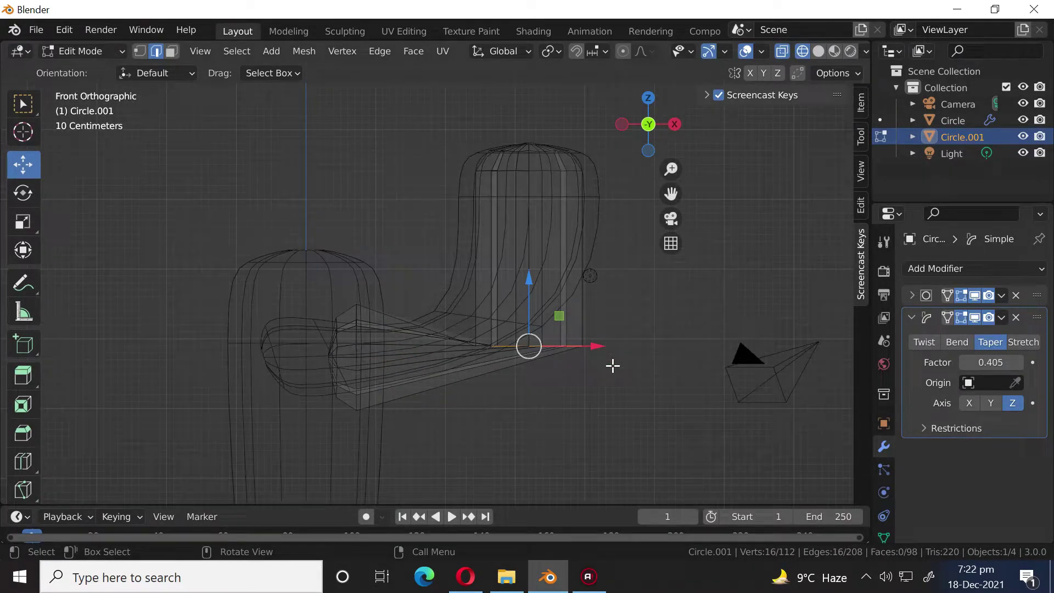
pyautogui.write('r45')
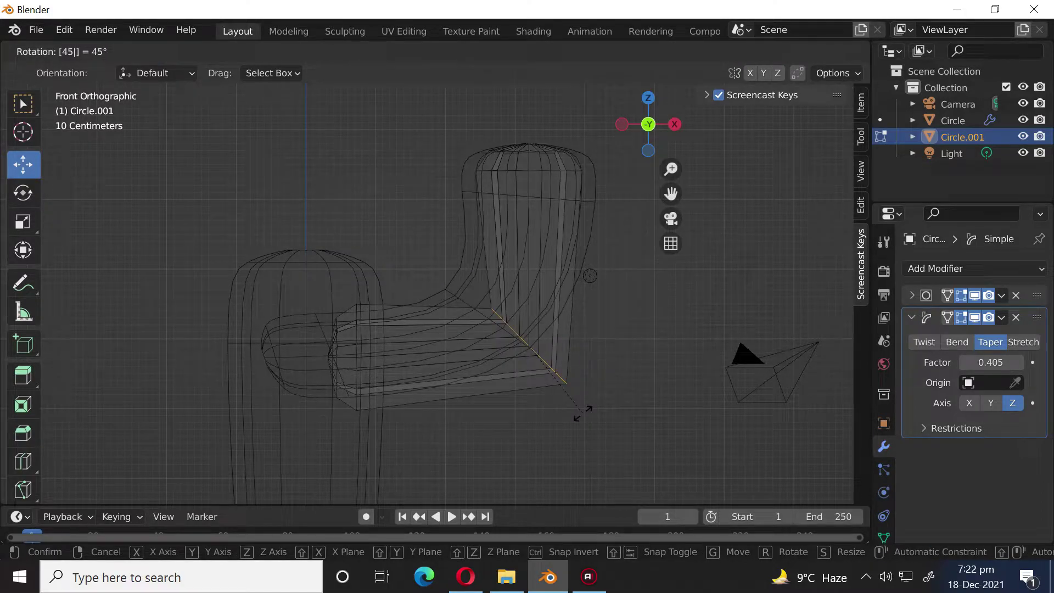
pyautogui.press('Return')
# In solid display, scale the elbow loop to about 1.152 and bevel it with 2 segments and about 0.92 m width.
pyautogui.click(818, 51)
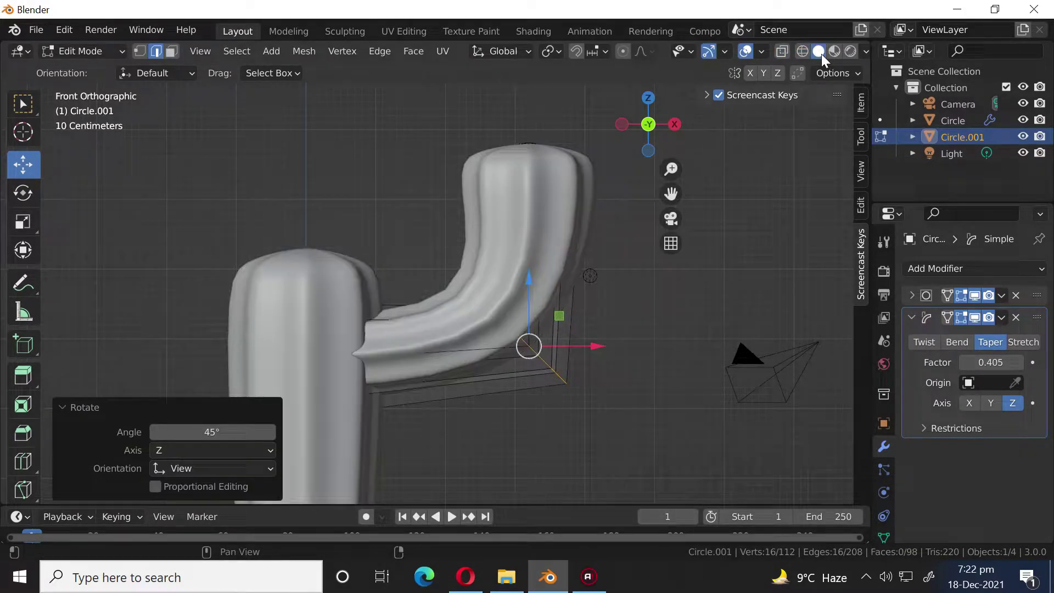
pyautogui.press('s')
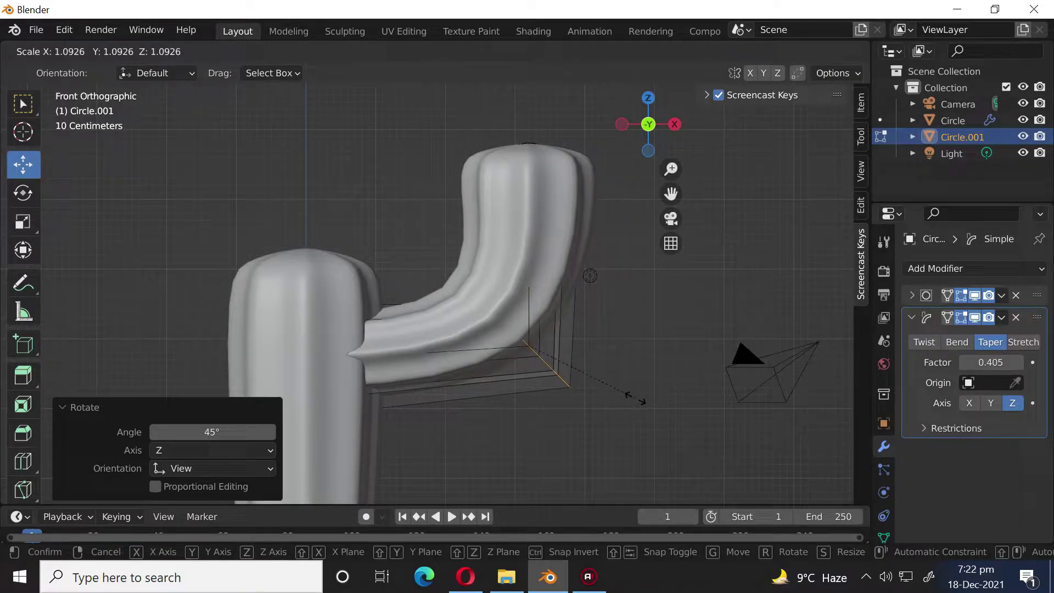
pyautogui.click(640, 401)
pyautogui.hotkey('ctrl', 'b')
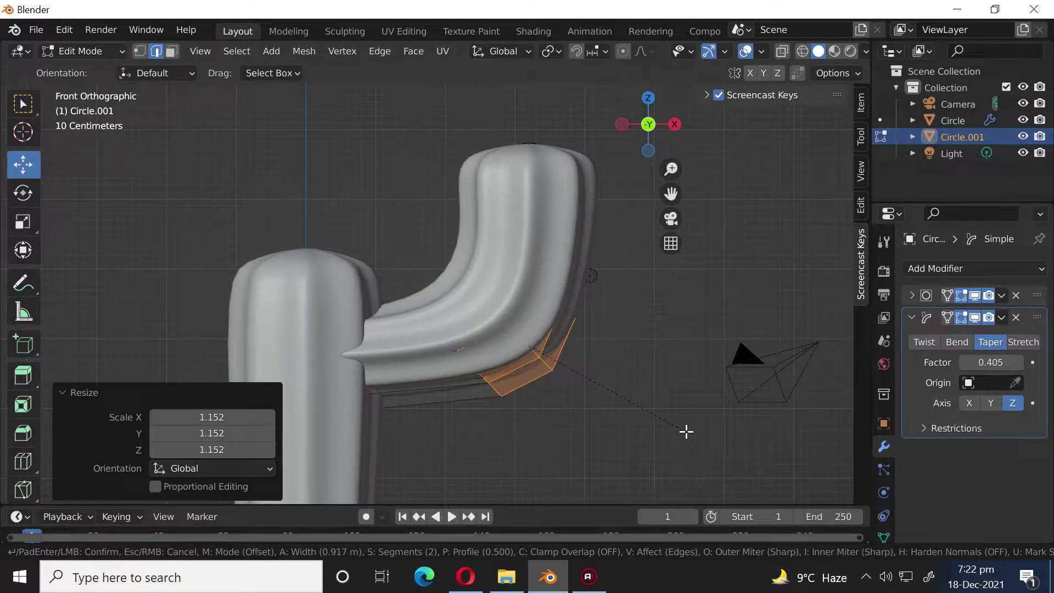
pyautogui.click(686, 431)
# Select the arm's whole mesh and lower it about 2.04 m along Z.
pyautogui.scroll(-3, 601, 374)
pyautogui.press('a')
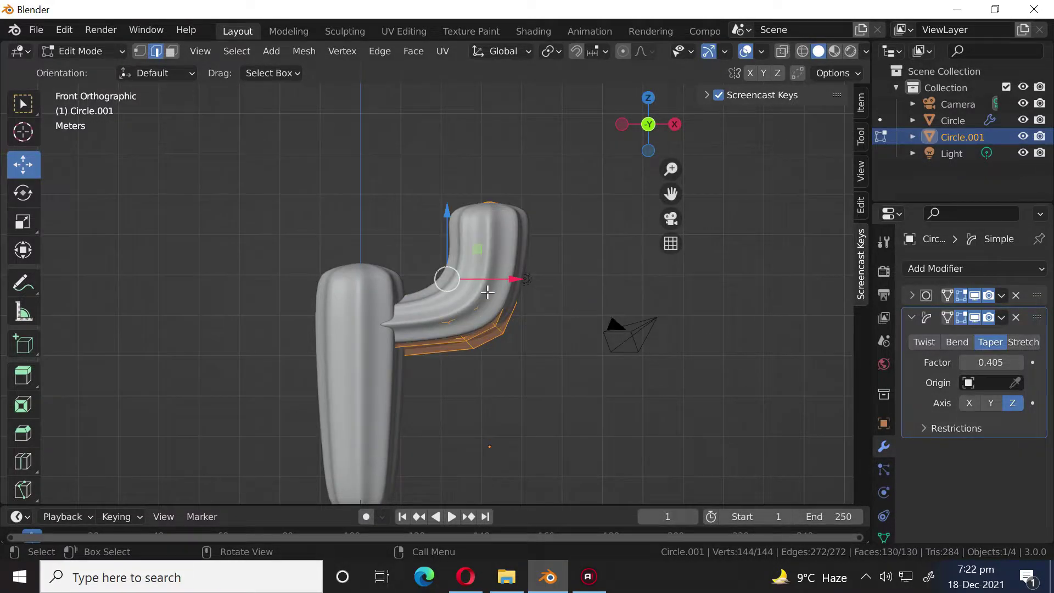
pyautogui.moveTo(455, 223); pyautogui.dragTo(455, 300)
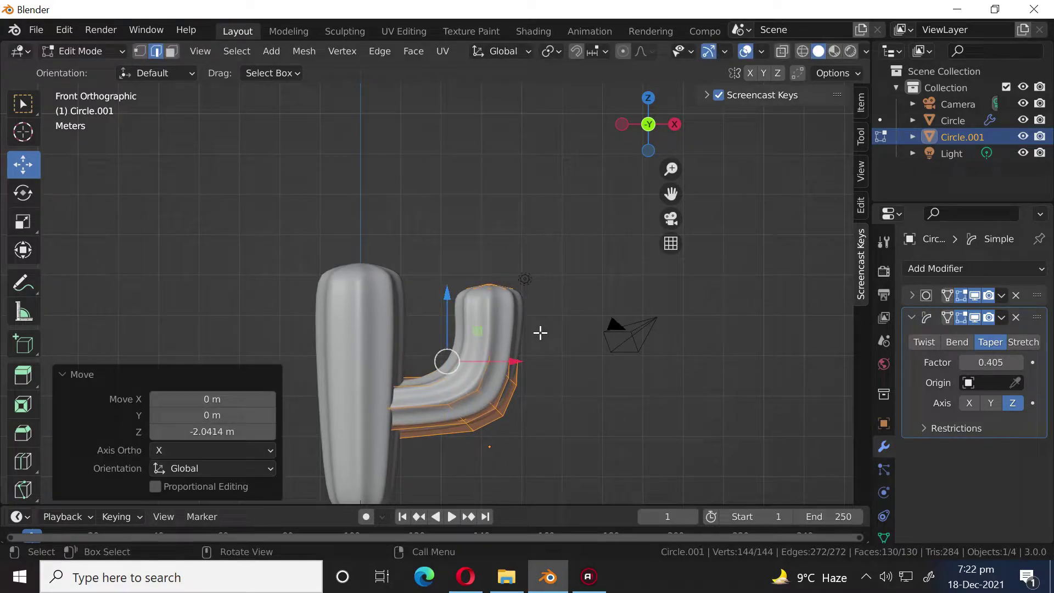
# Thin the arm with a Shrink/Fatten offset of about -0.057 m and scale its mesh to about 0.871.
pyautogui.moveTo(539, 332); pyautogui.dragTo(464, 410, button='middle')
pyautogui.moveTo(535, 393); pyautogui.dragTo(582, 357, button='middle')
pyautogui.hotkey('alt', 's')
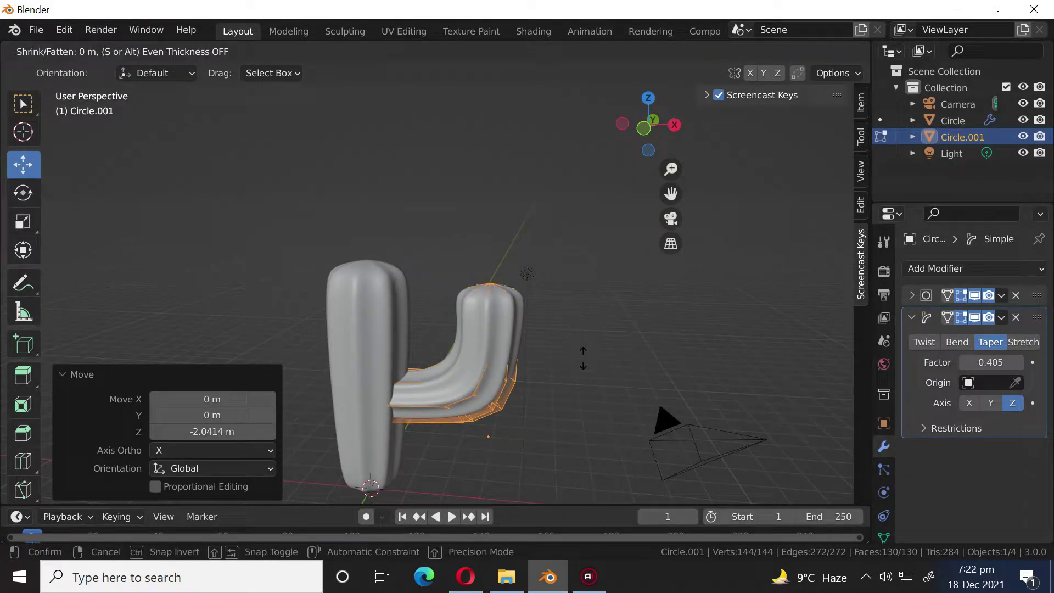
pyautogui.click(581, 359)
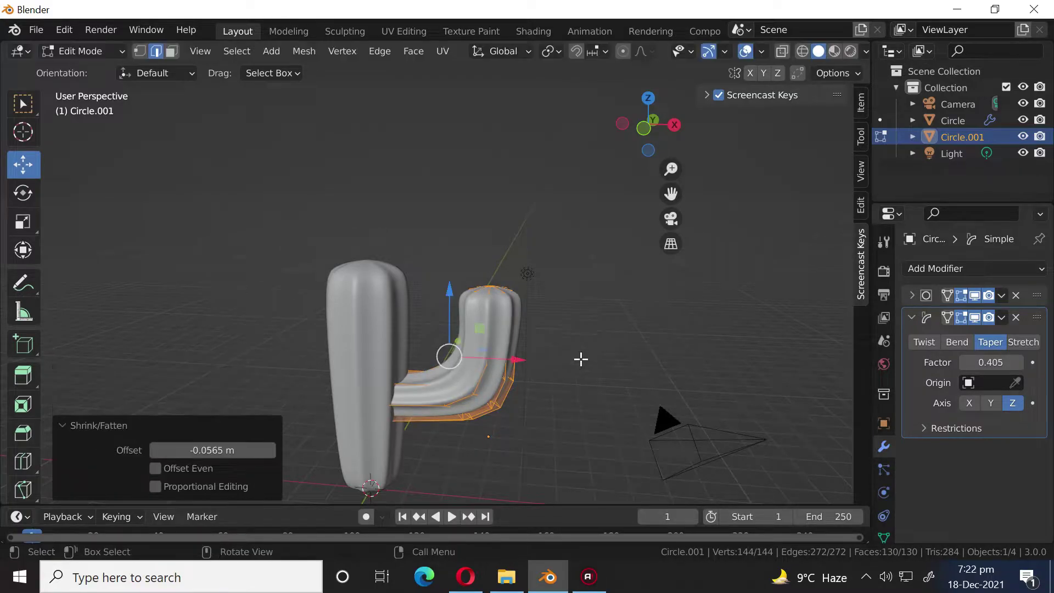
pyautogui.press('s')
pyautogui.click(554, 386)
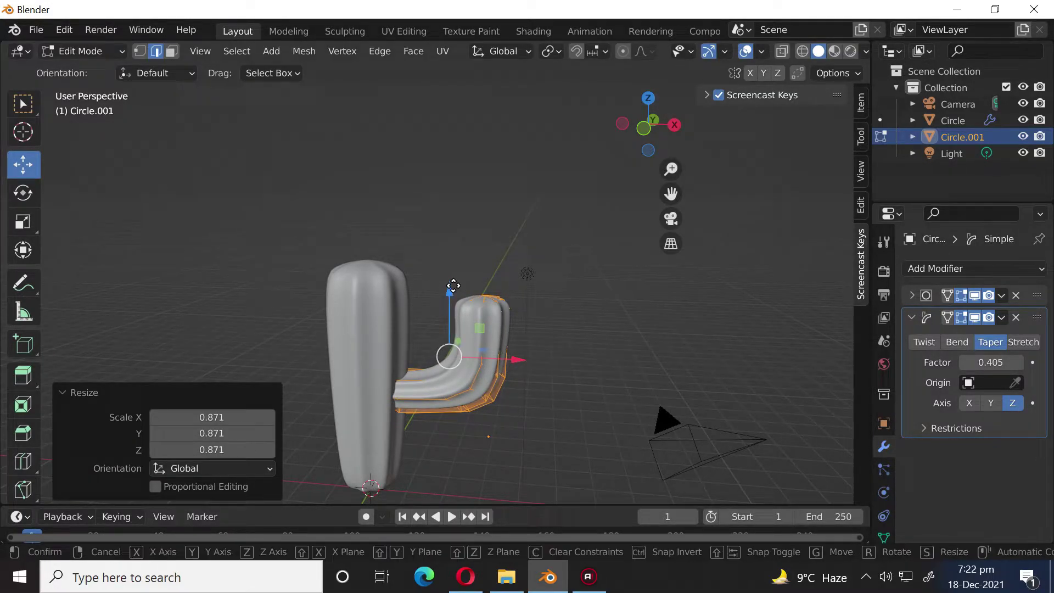
# Raise the arm's mesh slightly along Z and return to Object Mode.
pyautogui.moveTo(453, 285); pyautogui.dragTo(456, 278)
pyautogui.moveTo(470, 318); pyautogui.dragTo(593, 283, button='middle')
pyautogui.press('Tab')
pyautogui.moveTo(614, 334); pyautogui.dragTo(525, 296, button='middle')
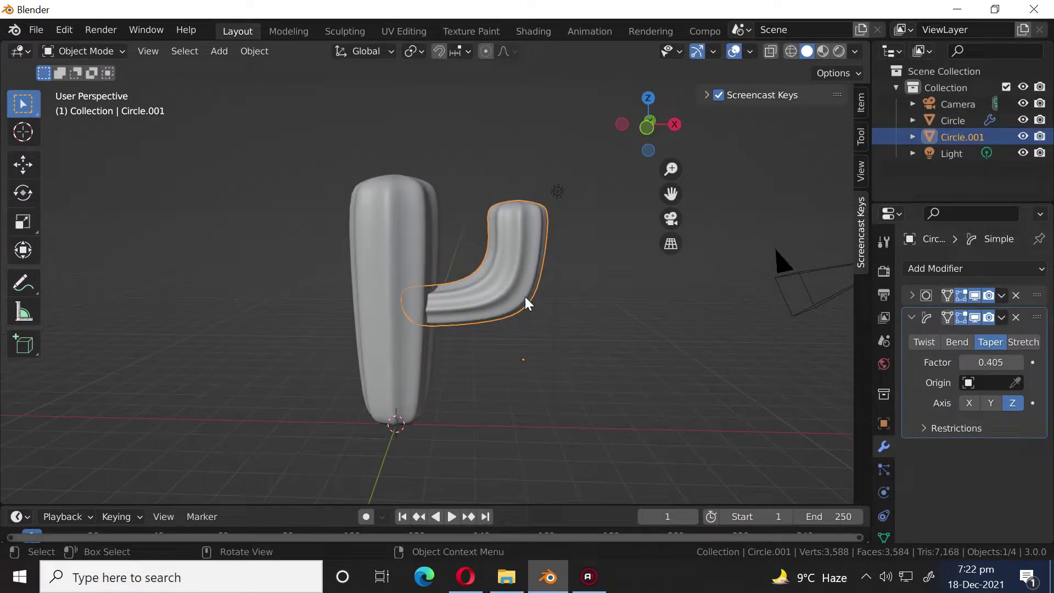
# Duplicate the arm in place and rotate the copy 180° about the Z axis.
pyautogui.hotkey('shift', 'd')
pyautogui.rightClick(641, 271)
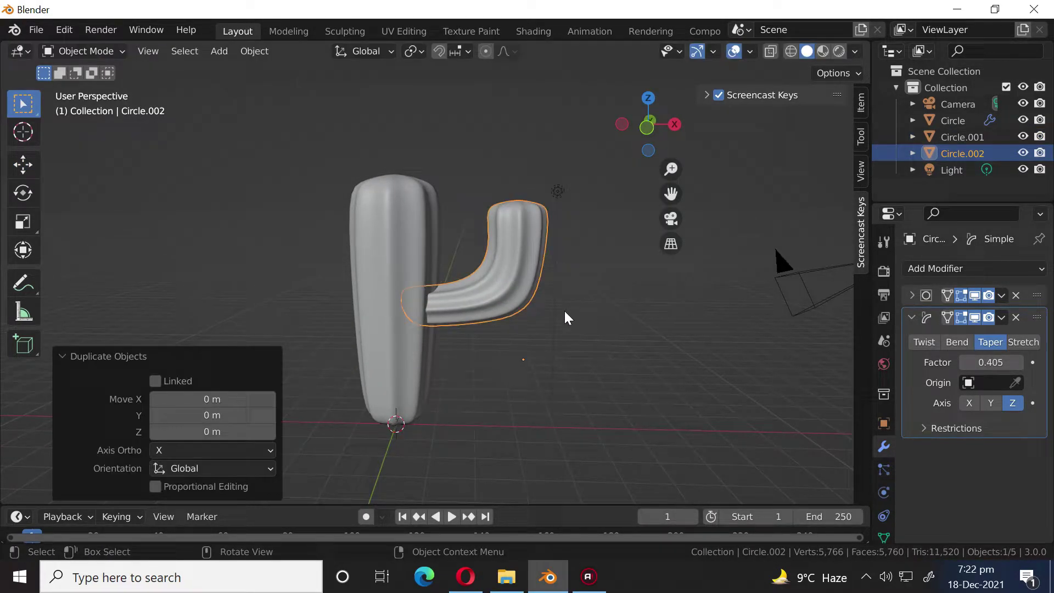
pyautogui.write('rz')
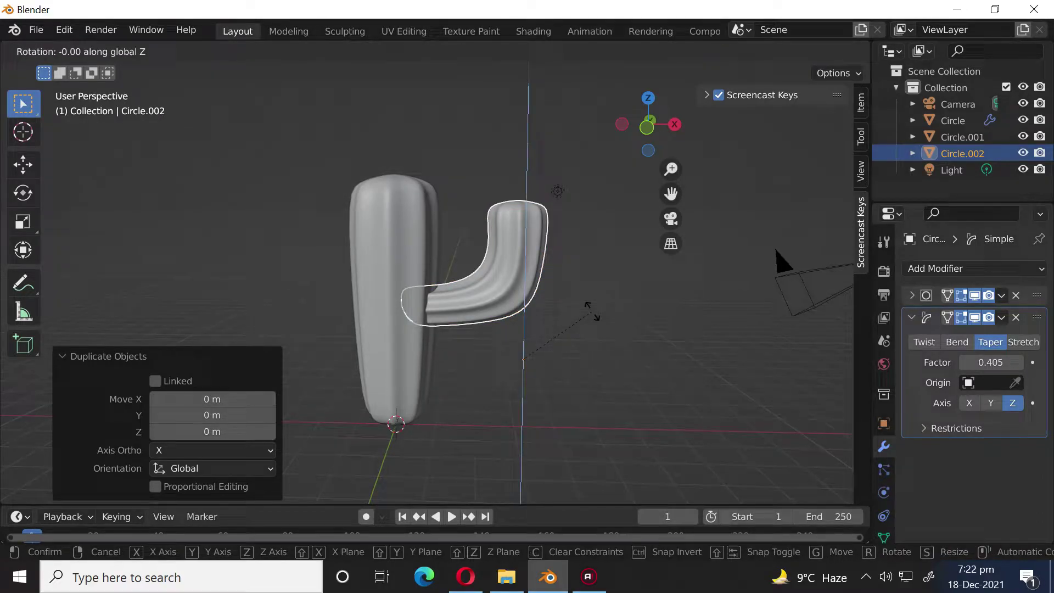
pyautogui.write('180')
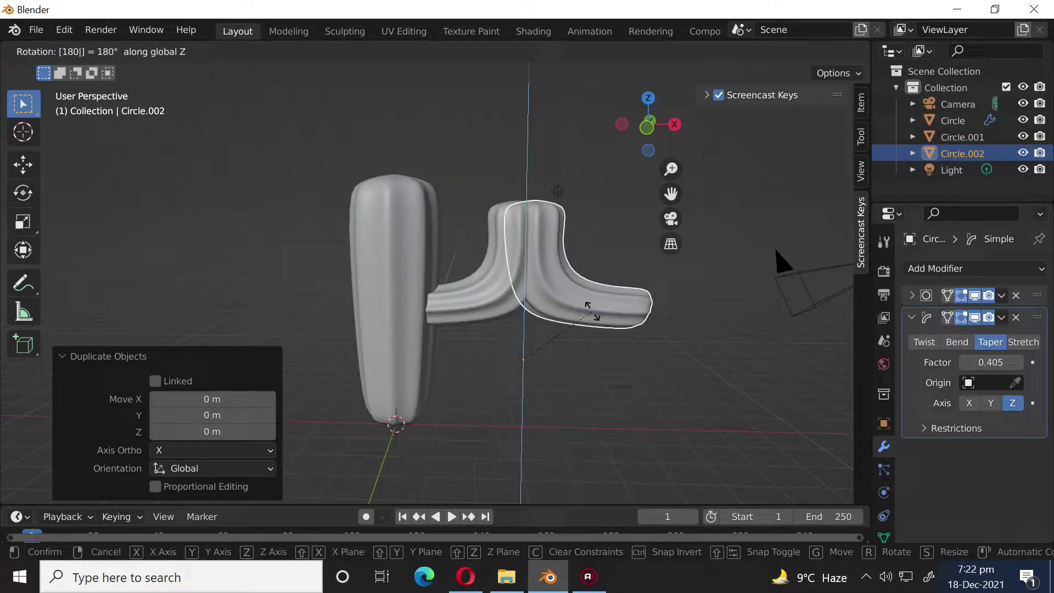
pyautogui.press('Return')
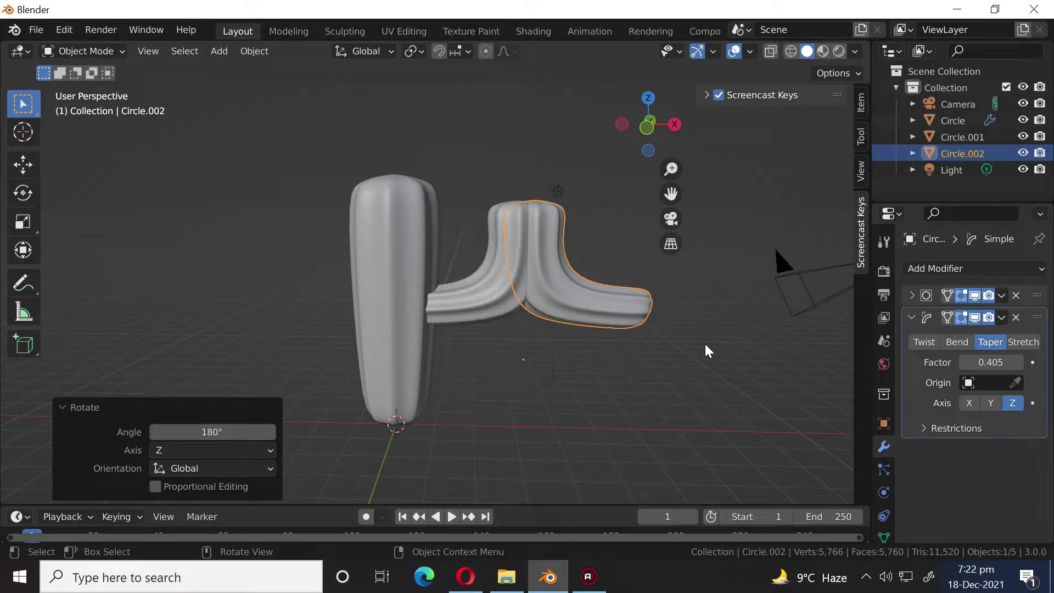
# Move the copied arm about -5.95 m along X to the column's other side and lower it about 0.83 m.
pyautogui.click(23, 164)
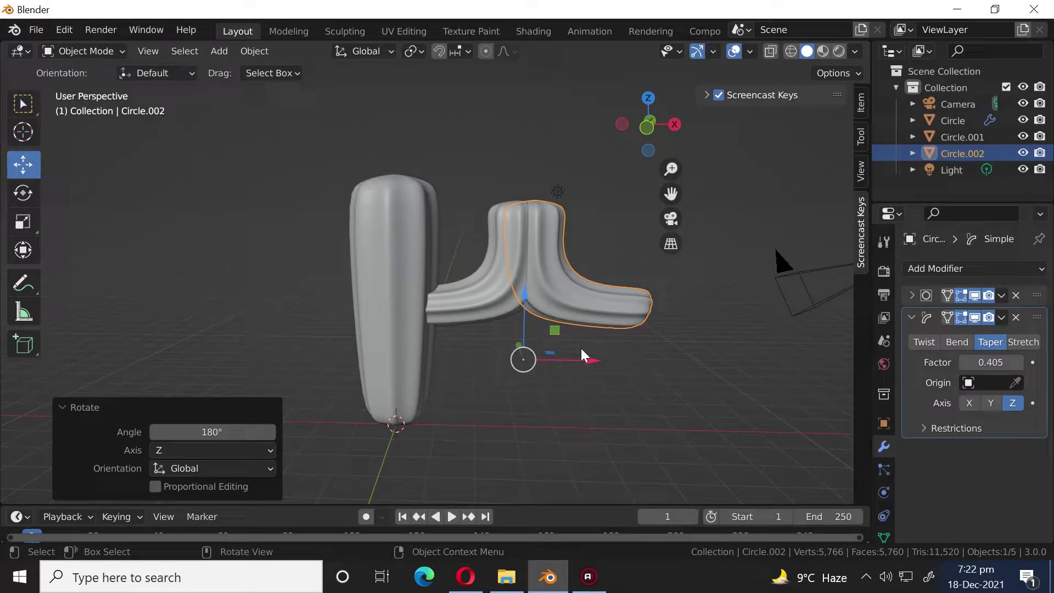
pyautogui.moveTo(583, 356); pyautogui.dragTo(348, 338)
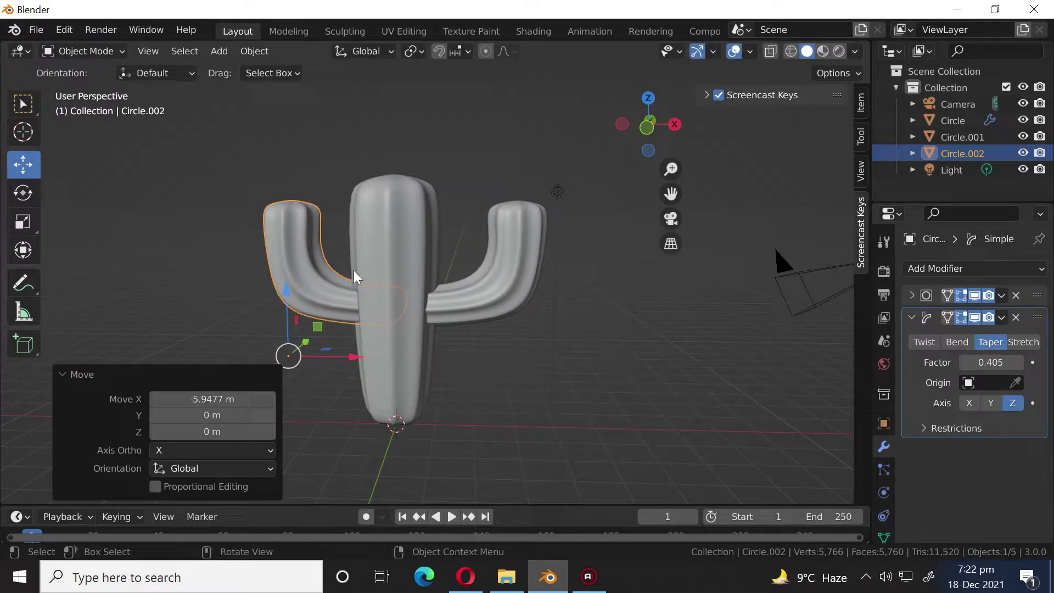
pyautogui.moveTo(289, 298); pyautogui.dragTo(284, 325)
pyautogui.moveTo(384, 330)
pyautogui.mouseDown(button='middle')
pyautogui.moveTo(490, 382)
pyautogui.moveTo(383, 325)
pyautogui.moveTo(395, 327)
pyautogui.mouseUp(button='middle')
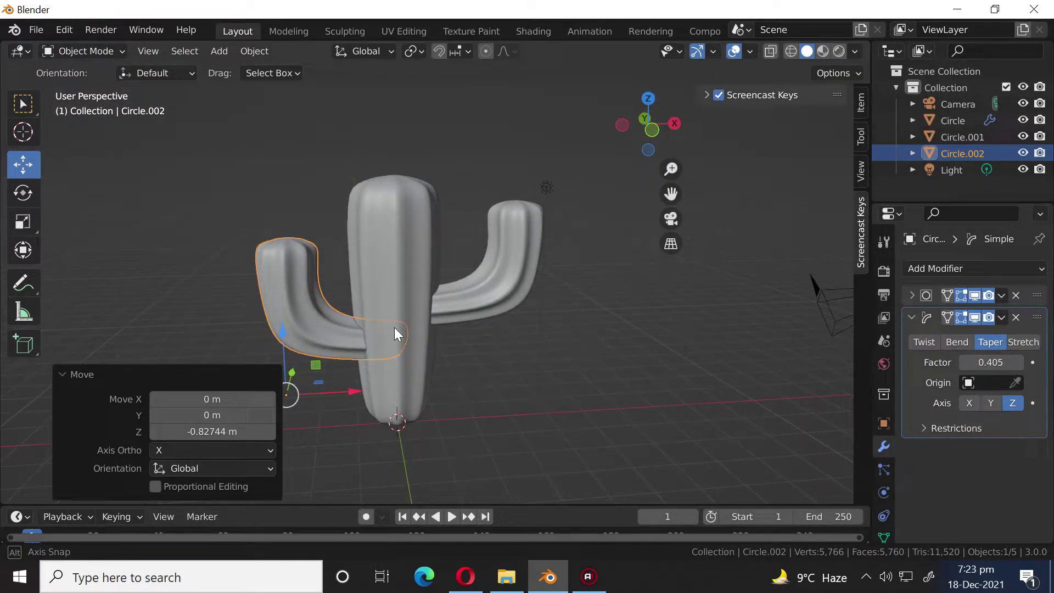
# Fatten the copied arm's mesh by about 0.027 m with Shrink/Fatten and scale it to about 0.856.
pyautogui.press('Tab')
pyautogui.hotkey('alt', 's')
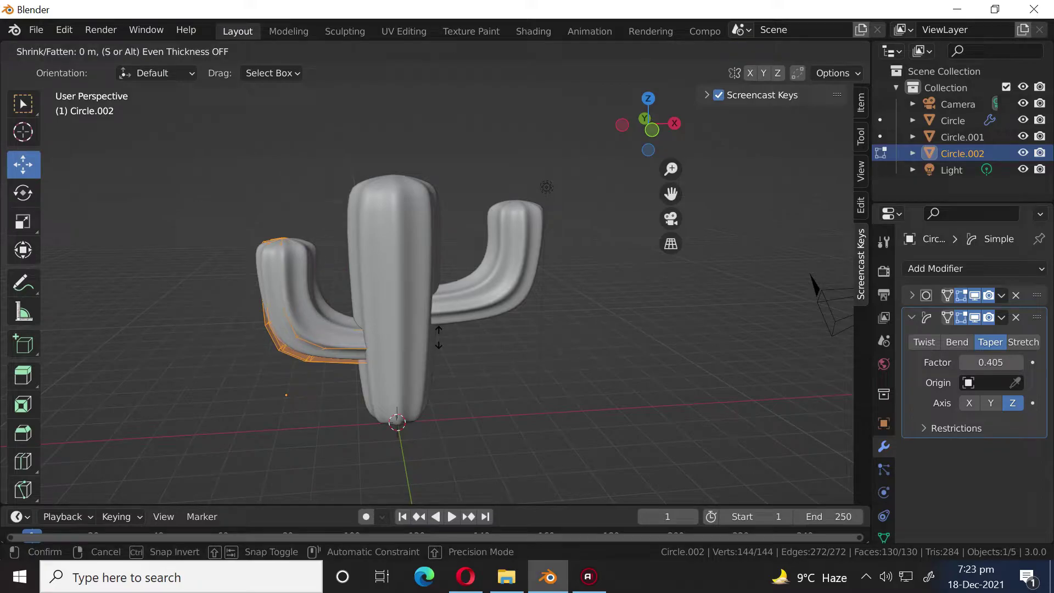
pyautogui.click(436, 339)
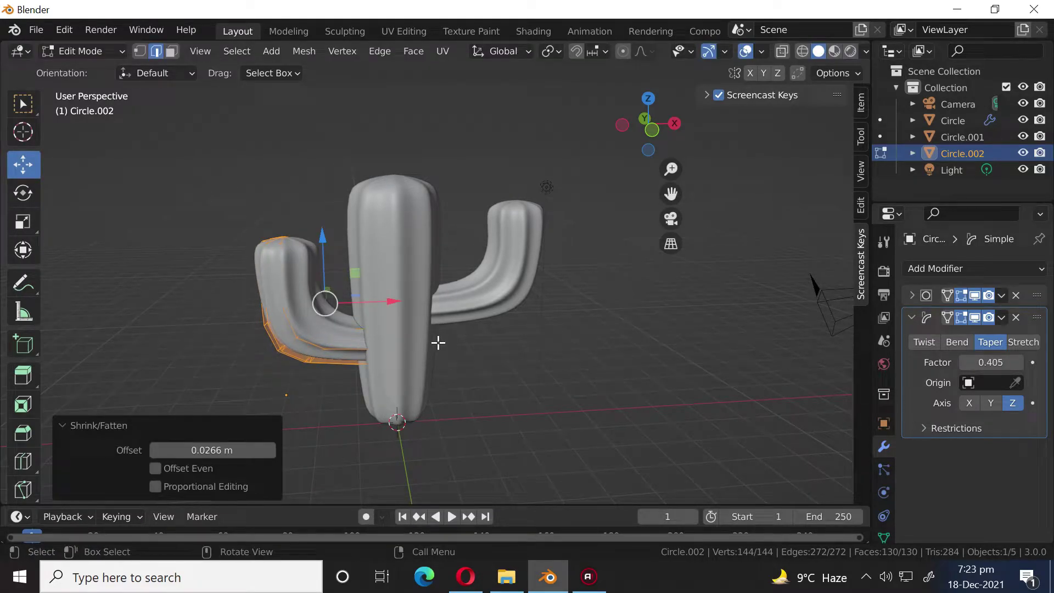
pyautogui.press('s')
pyautogui.click(420, 332)
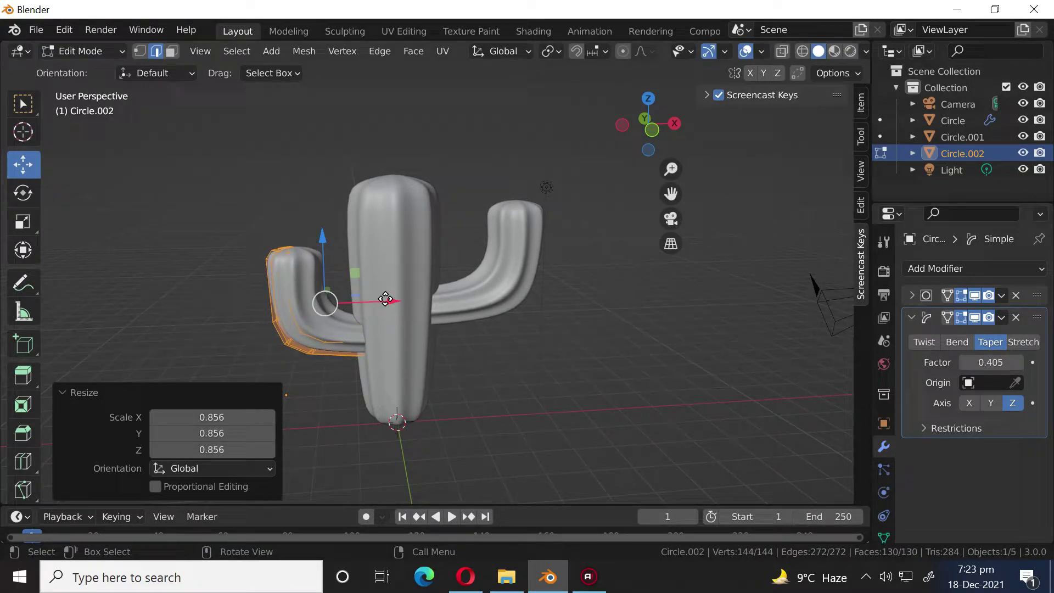
# Shift the copied arm's mesh slightly outward from the column along X and return to Object Mode.
pyautogui.press('g')
pyautogui.click(369, 299)
pyautogui.press('Tab')
# Select the original arm on the column's right side and raise it slightly along Z.
pyautogui.click(527, 299)
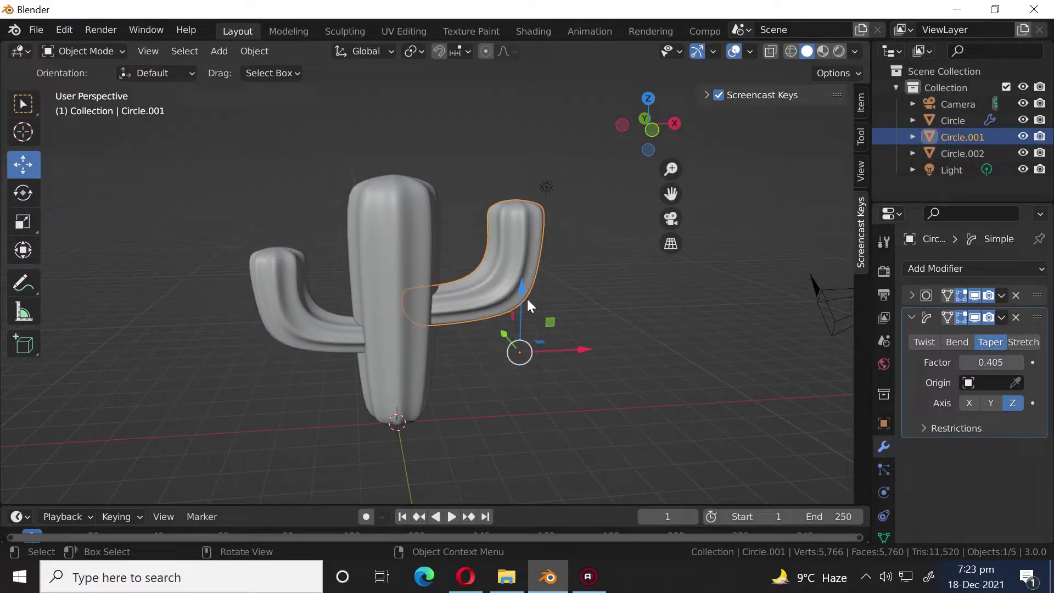
pyautogui.moveTo(527, 298); pyautogui.dragTo(523, 288, button='middle')
pyautogui.moveTo(578, 355); pyautogui.dragTo(507, 281)
pyautogui.click(622, 369)
pyautogui.moveTo(621, 368); pyautogui.dragTo(486, 317, button='middle')
# In wireframe Edit Mode, select the main column's top cap and raise it about 0.52 m along Z.
pyautogui.click(401, 294)
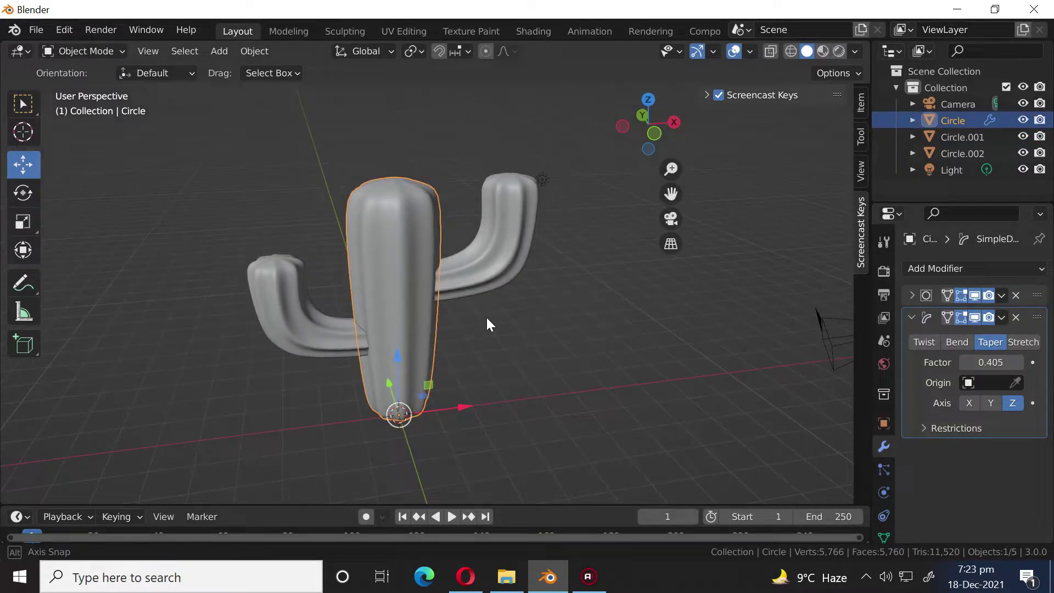
pyautogui.press('Tab')
pyautogui.click(802, 52)
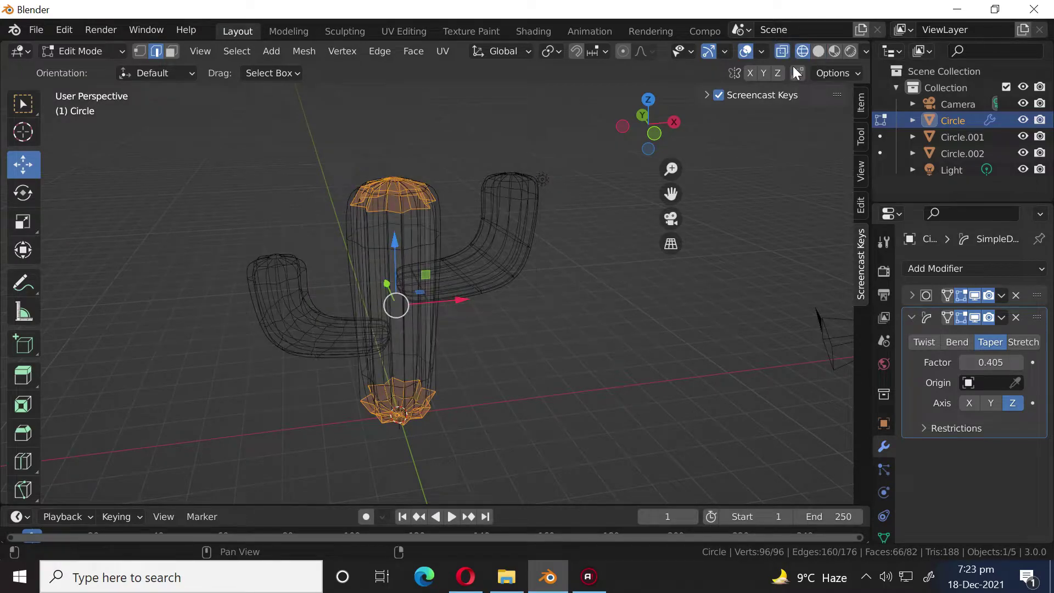
pyautogui.moveTo(549, 247); pyautogui.dragTo(461, 265, button='middle')
pyautogui.moveTo(513, 176); pyautogui.dragTo(337, 275)
pyautogui.moveTo(397, 285); pyautogui.dragTo(406, 218, button='middle')
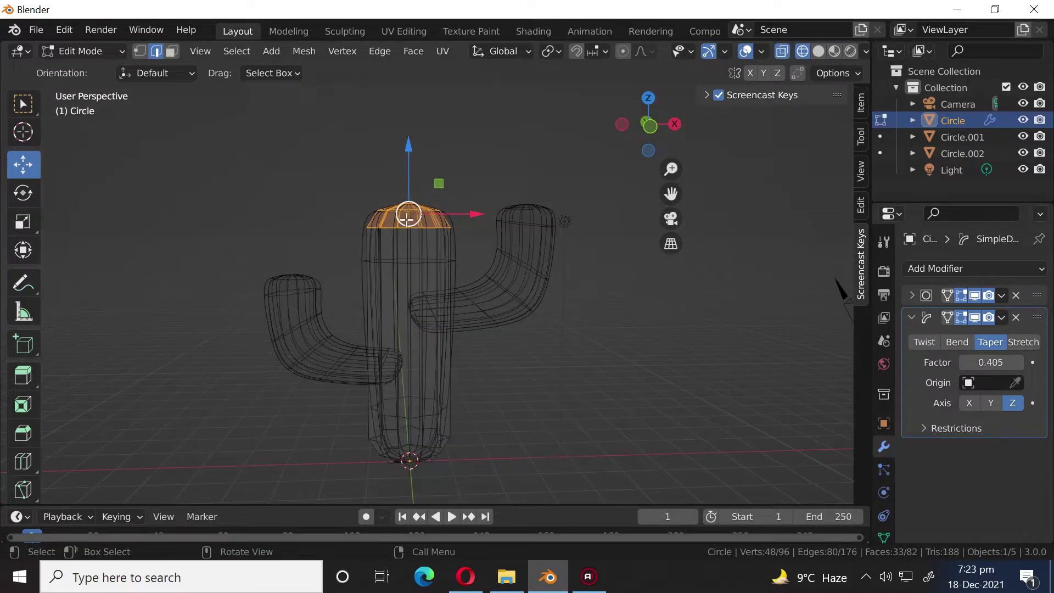
pyautogui.moveTo(411, 157); pyautogui.dragTo(408, 134)
pyautogui.click(408, 133)
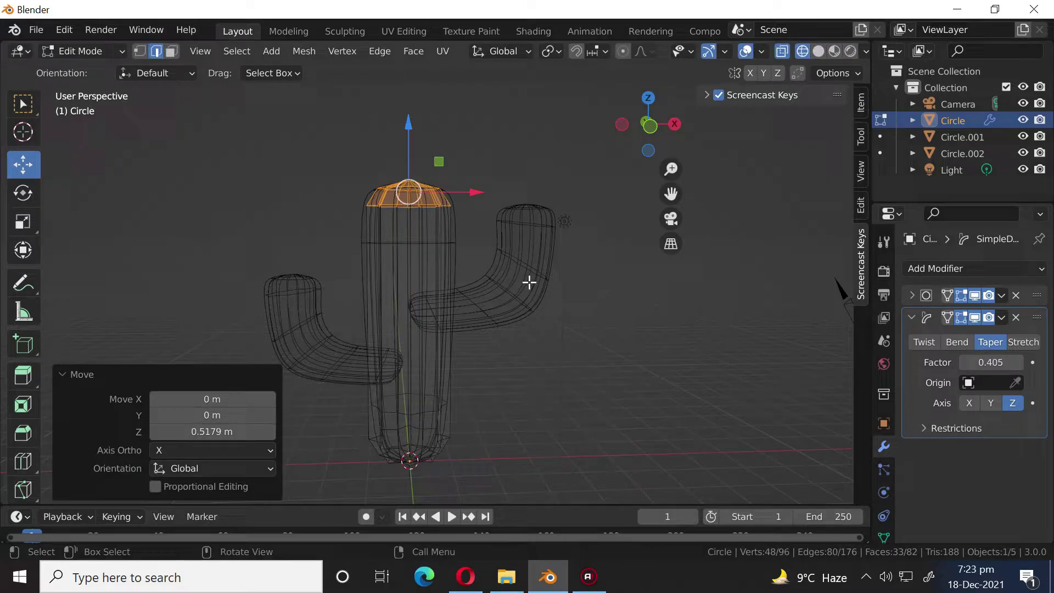
# Return the main column to Object Mode, switch the viewport to solid shading and deselect everything.
pyautogui.press('Tab')
pyautogui.click(576, 353)
pyautogui.click(806, 52)
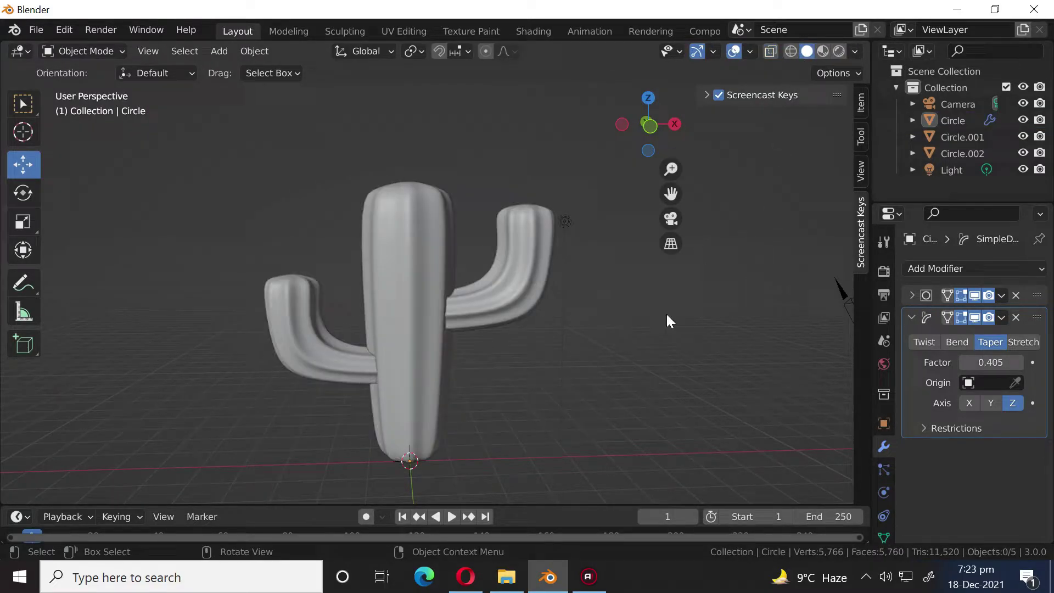
pyautogui.click(566, 221)
pyautogui.moveTo(561, 390)
pyautogui.mouseDown(button='middle')
pyautogui.moveTo(531, 436)
pyautogui.moveTo(555, 493)
pyautogui.moveTo(456, 447)
pyautogui.moveTo(499, 427)
pyautogui.moveTo(532, 388)
pyautogui.moveTo(473, 388)
pyautogui.moveTo(537, 404)
pyautogui.moveTo(551, 395)
pyautogui.mouseUp(button='middle')
pyautogui.click(536, 432)
# On the main column, place the Simple Deform taper modifier above the Subdivision modifier and apply the taper.
pyautogui.click(502, 278)
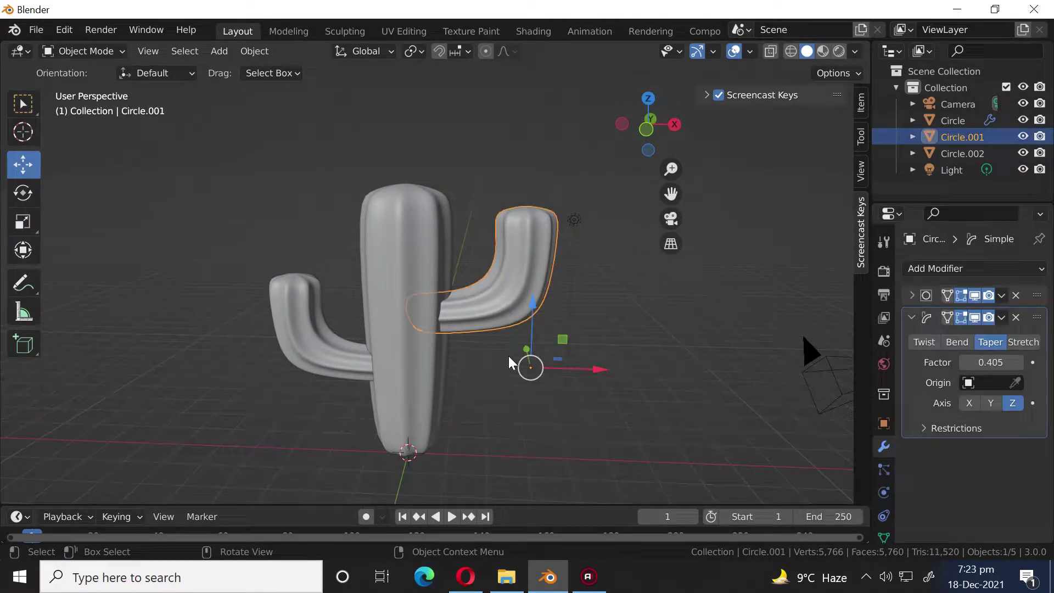
pyautogui.scroll(-3, 508, 356)
pyautogui.click(912, 318)
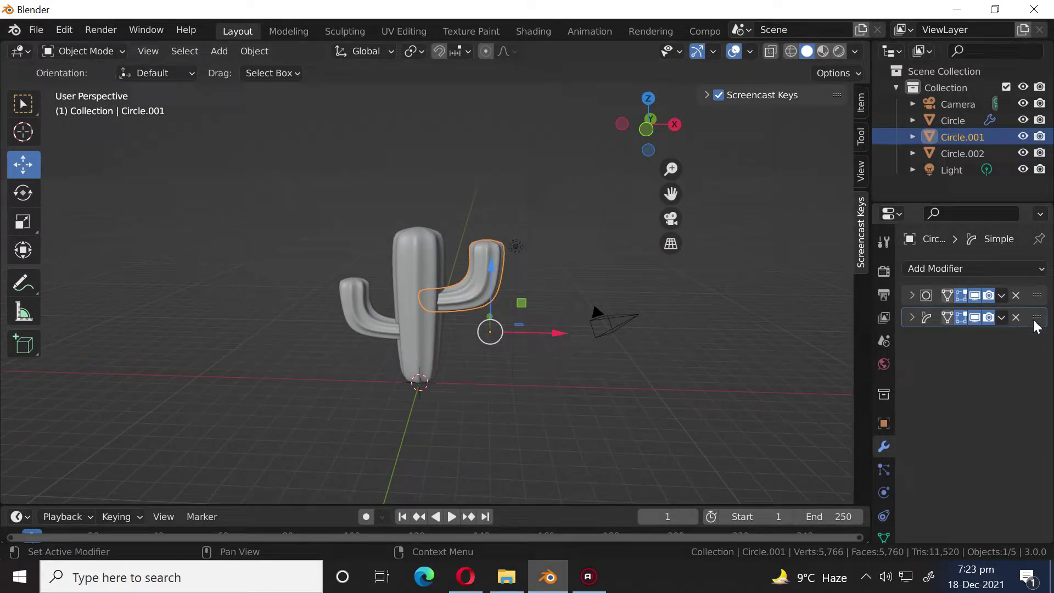
pyautogui.click(435, 281)
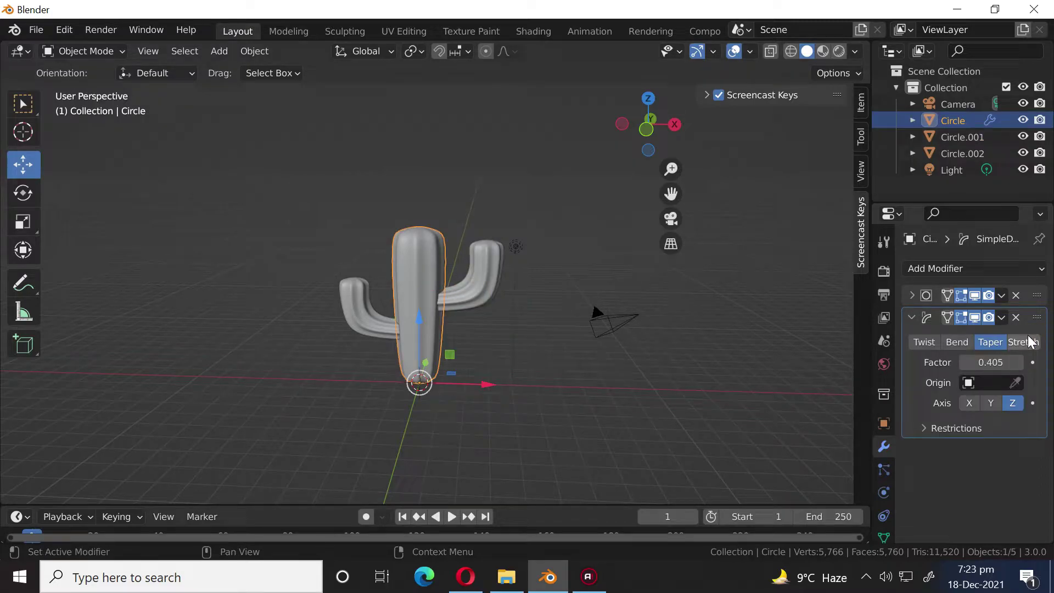
pyautogui.click(908, 322)
pyautogui.moveTo(1036, 319); pyautogui.dragTo(1035, 296)
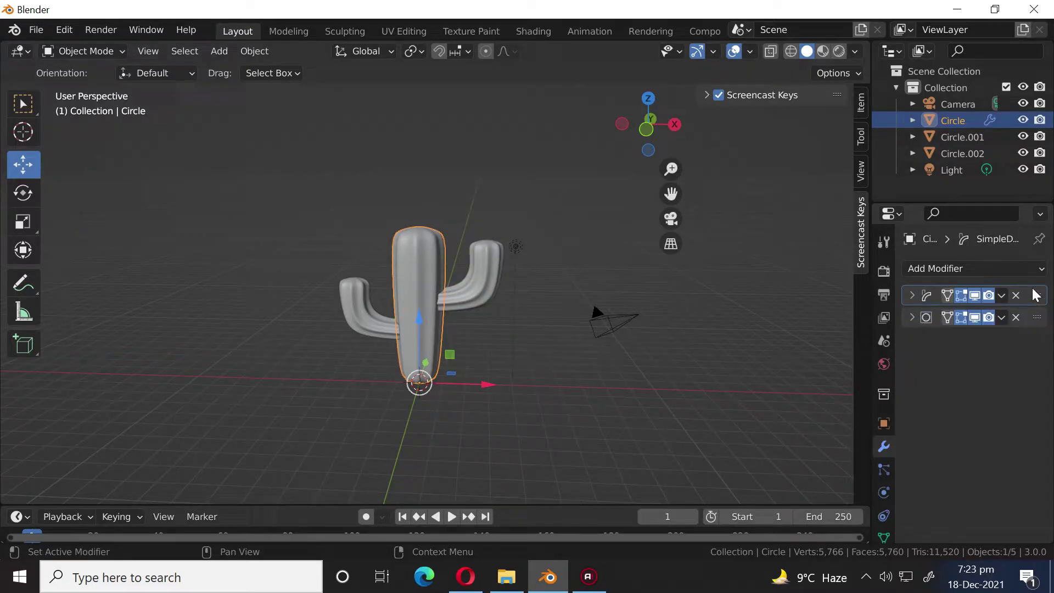
pyautogui.click(1001, 295)
pyautogui.click(965, 311)
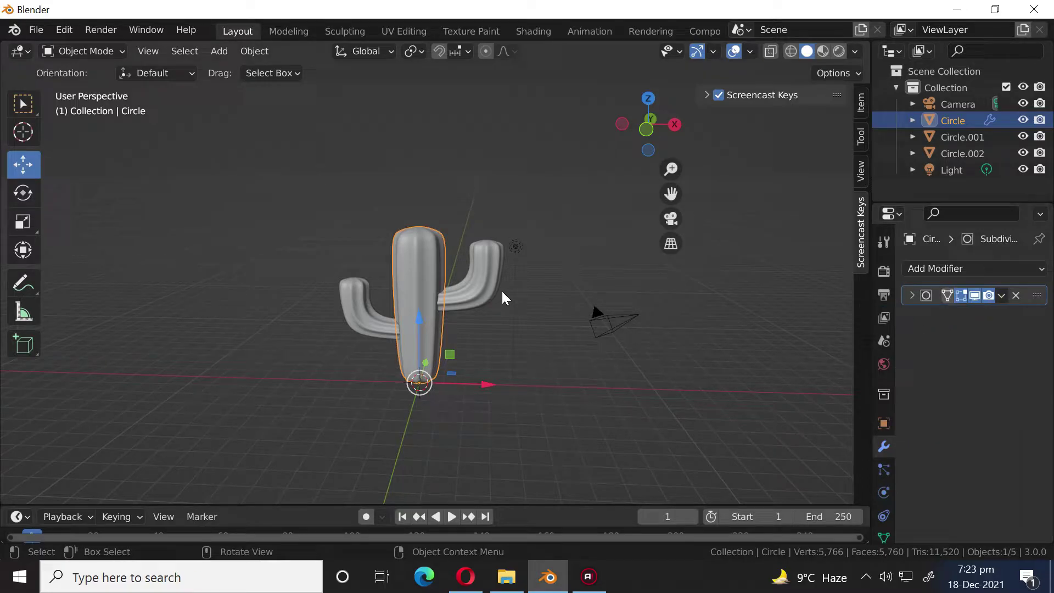
# Apply the Simple Deform taper modifier on both cactus arms, keeping their Subdivision modifiers.
pyautogui.click(487, 288)
pyautogui.click(1000, 318)
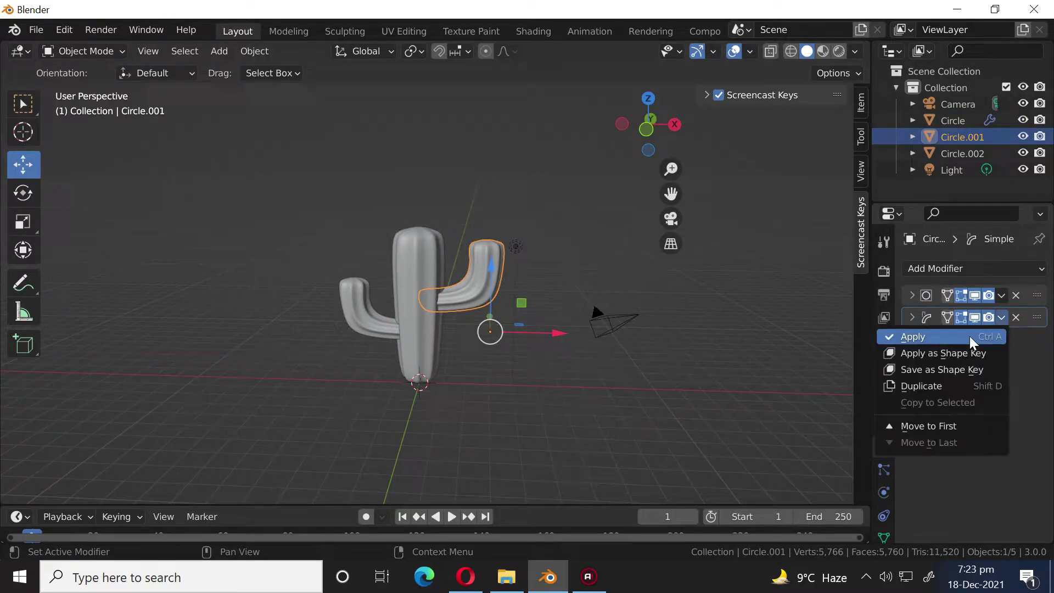
pyautogui.click(967, 333)
pyautogui.click(380, 310)
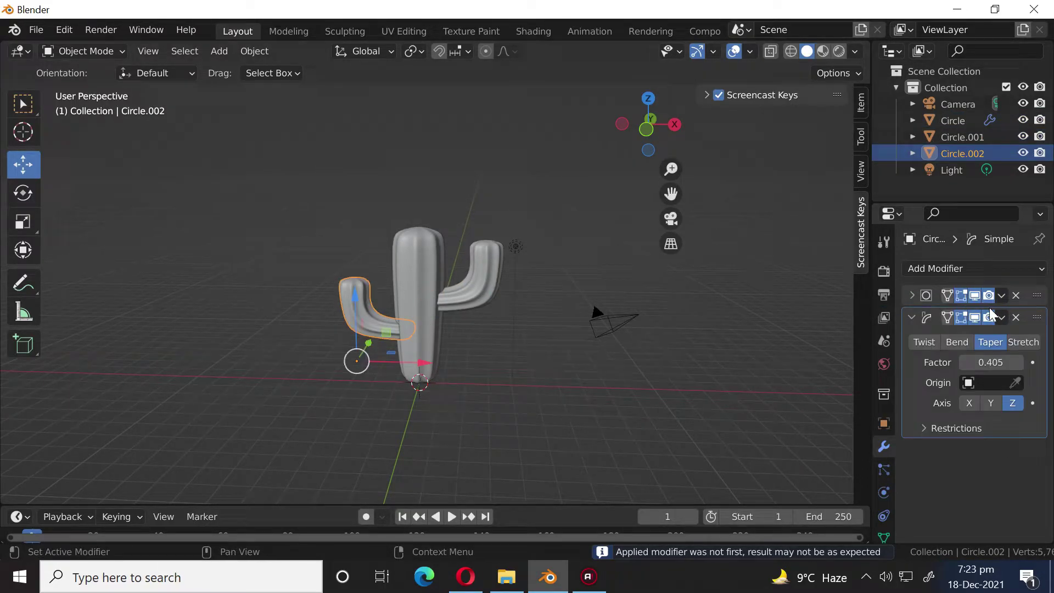
pyautogui.click(1001, 317)
pyautogui.click(966, 337)
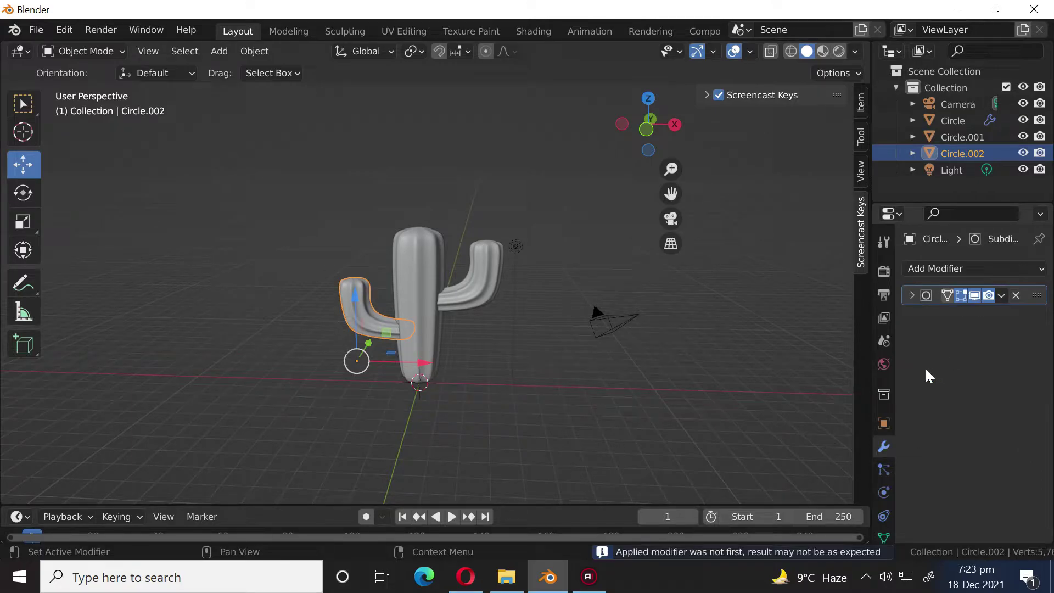
# Select both arms with the main column as the active object and join them into one mesh.
pyautogui.click(497, 431)
pyautogui.scroll(3, 510, 431)
pyautogui.moveTo(522, 430)
pyautogui.mouseDown(button='middle')
pyautogui.moveTo(560, 422)
pyautogui.moveTo(541, 424)
pyautogui.mouseUp(button='middle')
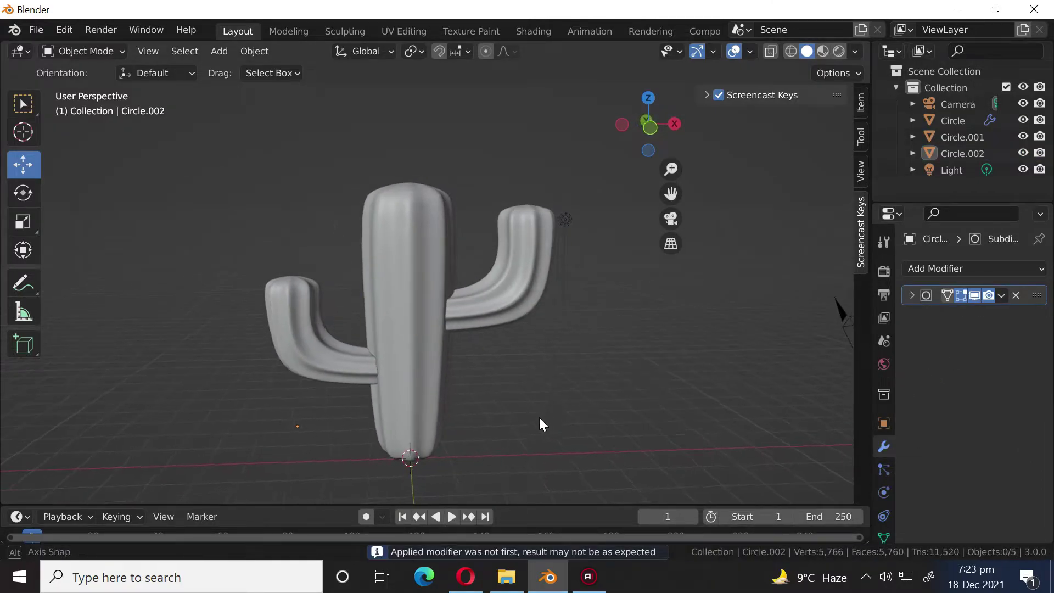
pyautogui.click(501, 313)
pyautogui.keyDown('shift'); pyautogui.click(348, 360); pyautogui.keyUp('shift')
pyautogui.keyDown('shift'); pyautogui.click(428, 280); pyautogui.keyUp('shift')
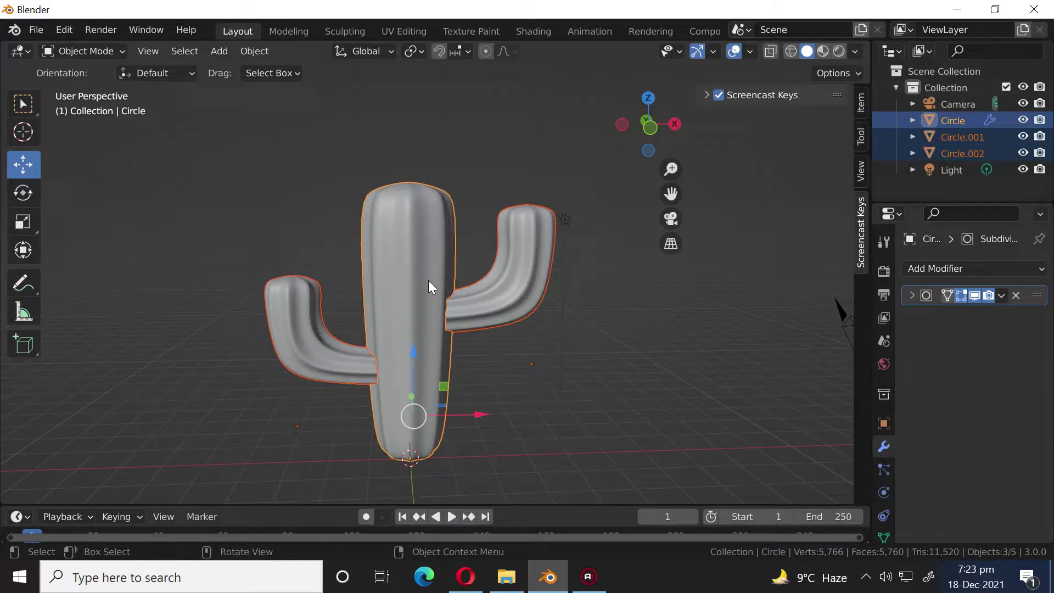
pyautogui.hotkey('ctrl', 'j')
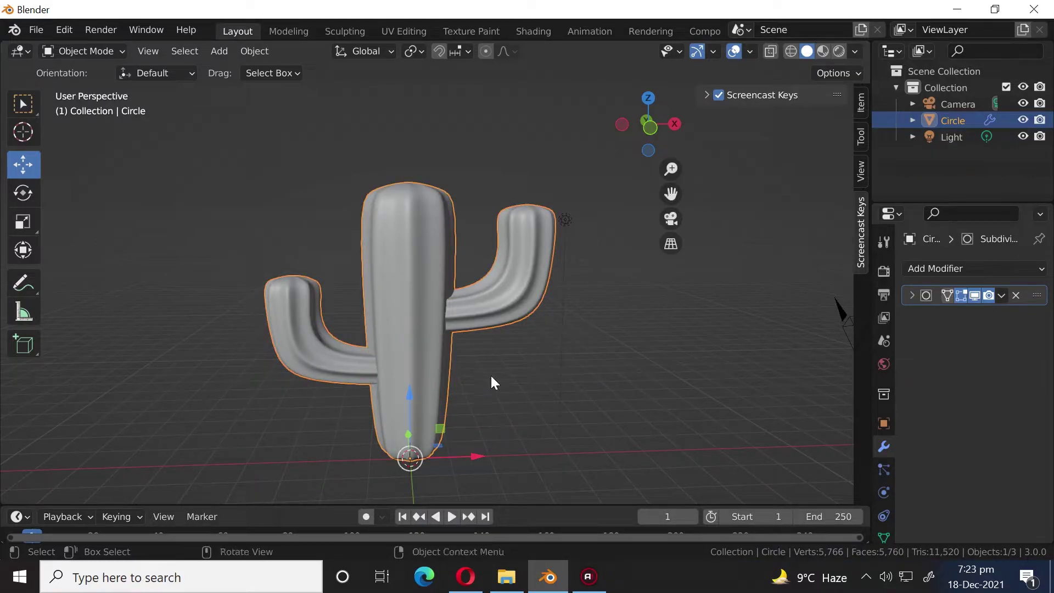
# Add a hair particle system to the joined cactus and set its emission number to 110.
pyautogui.click(888, 532)
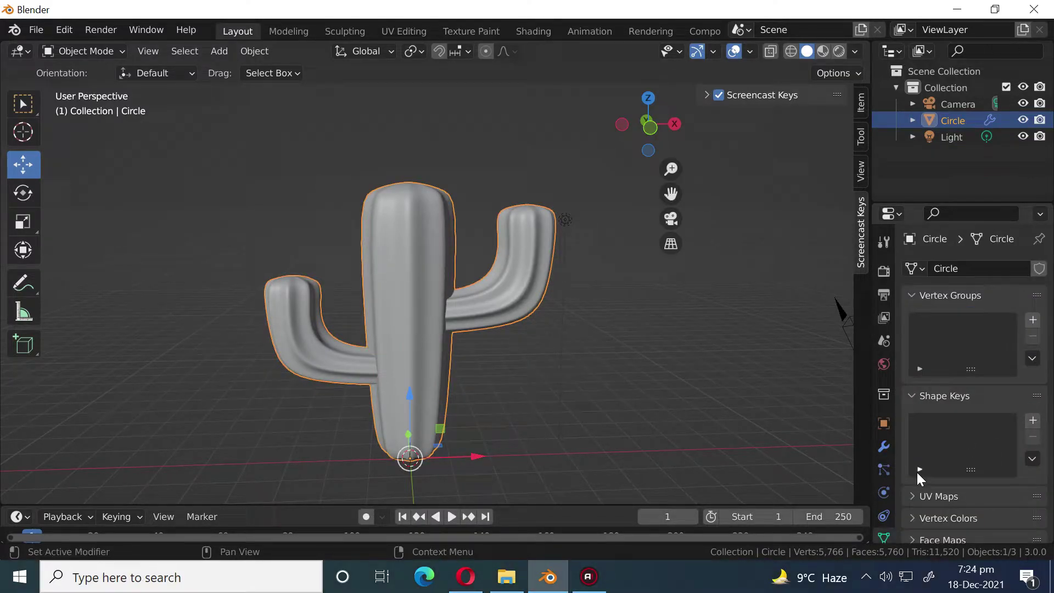
pyautogui.click(884, 471)
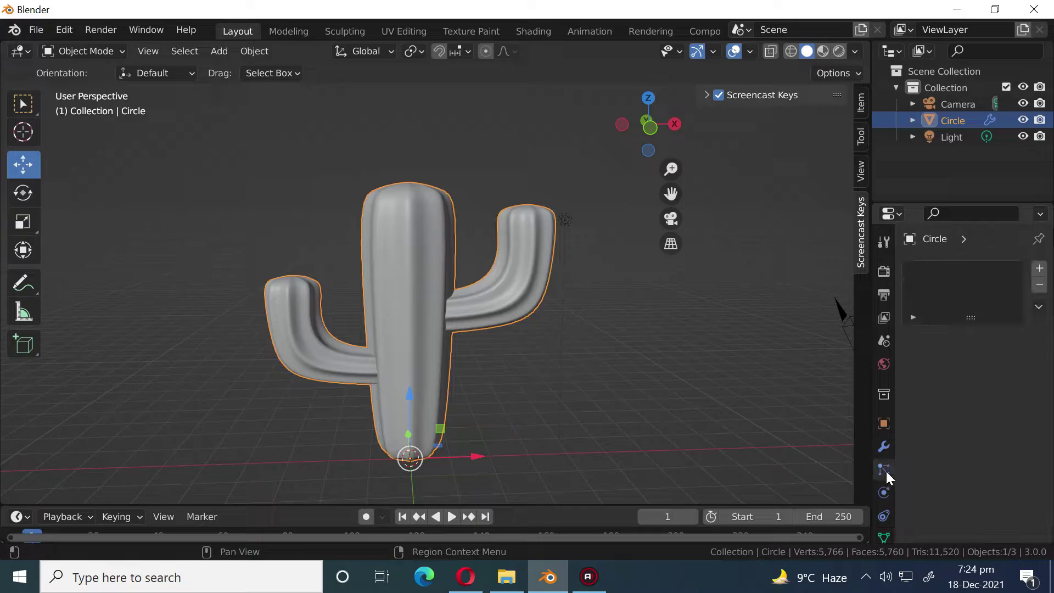
pyautogui.click(1040, 268)
pyautogui.click(1013, 359)
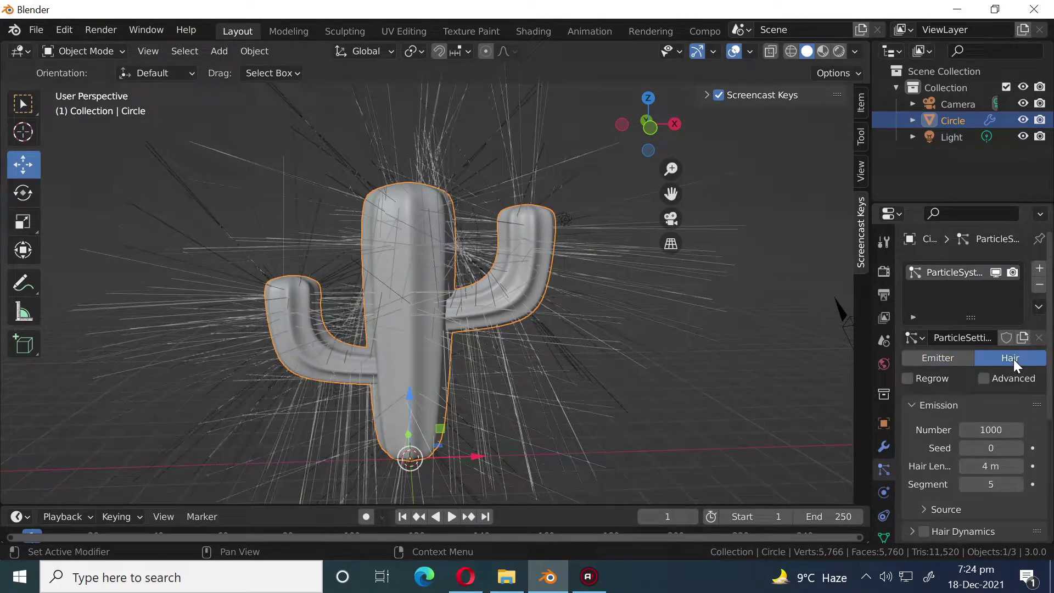
pyautogui.click(983, 433)
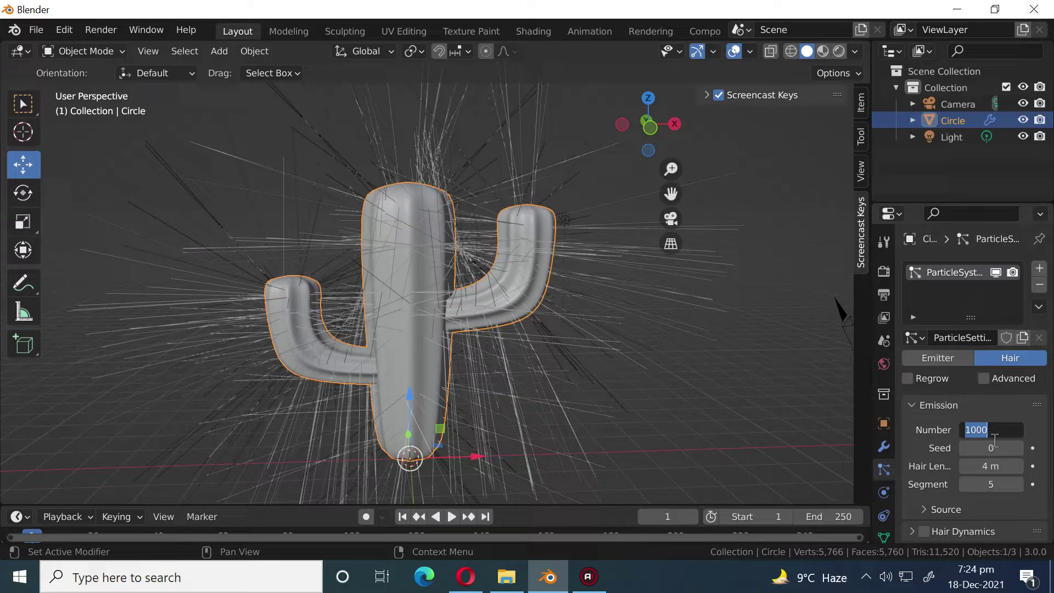
pyautogui.write('110')
pyautogui.press('Return')
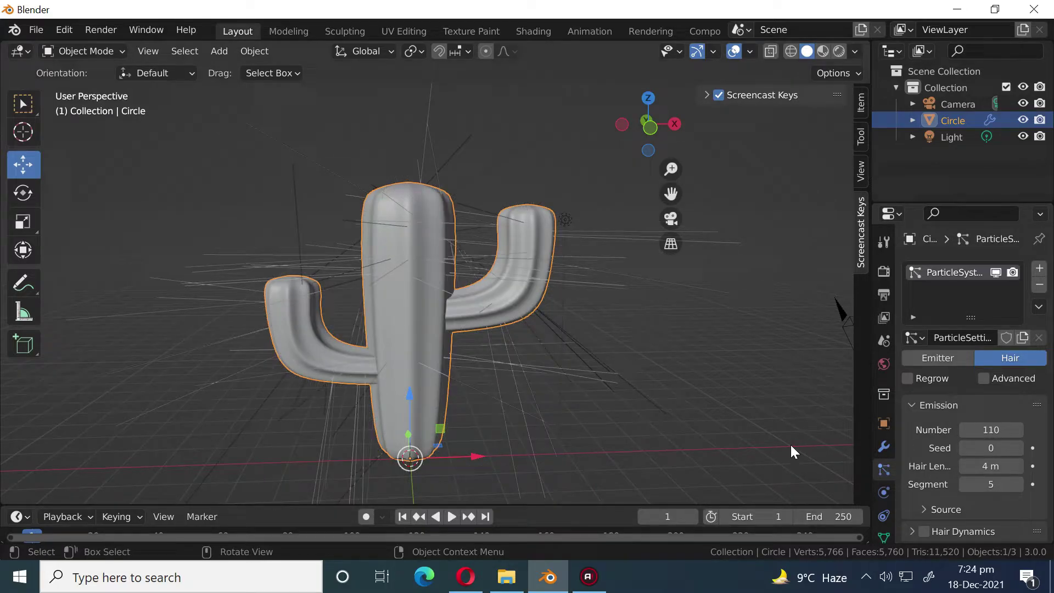
# Add a cone mesh at the origin with 20 vertices.
pyautogui.click(690, 397)
pyautogui.hotkey('shift', 'a')
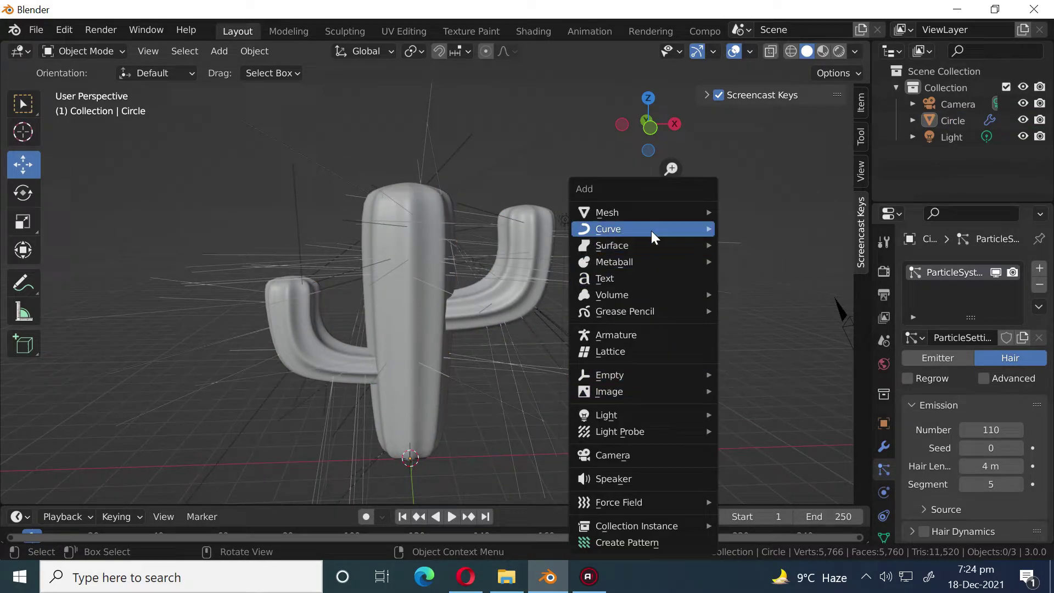
pyautogui.moveTo(651, 211)
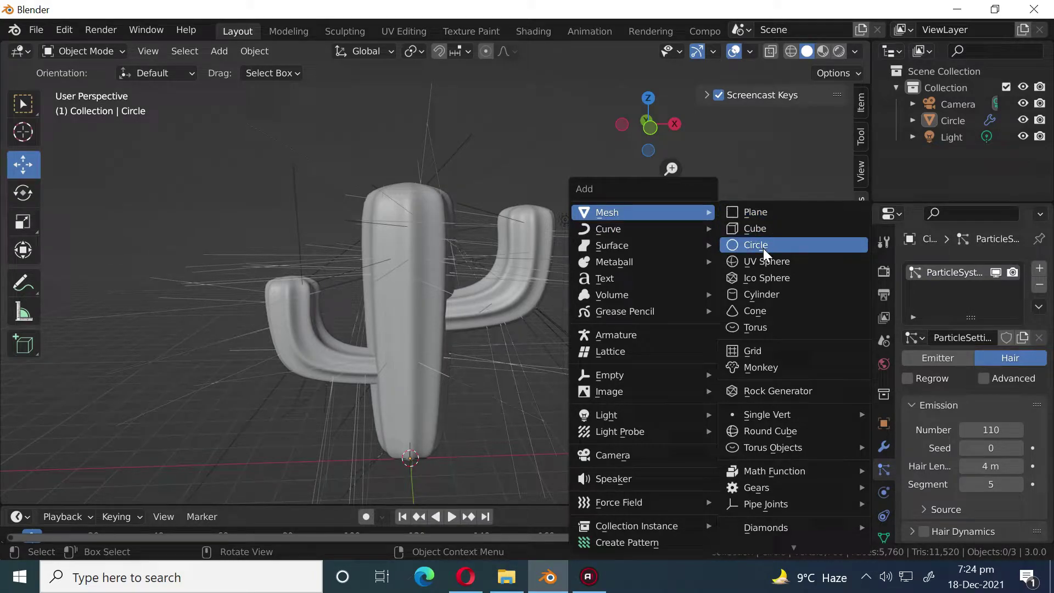
pyautogui.click(762, 310)
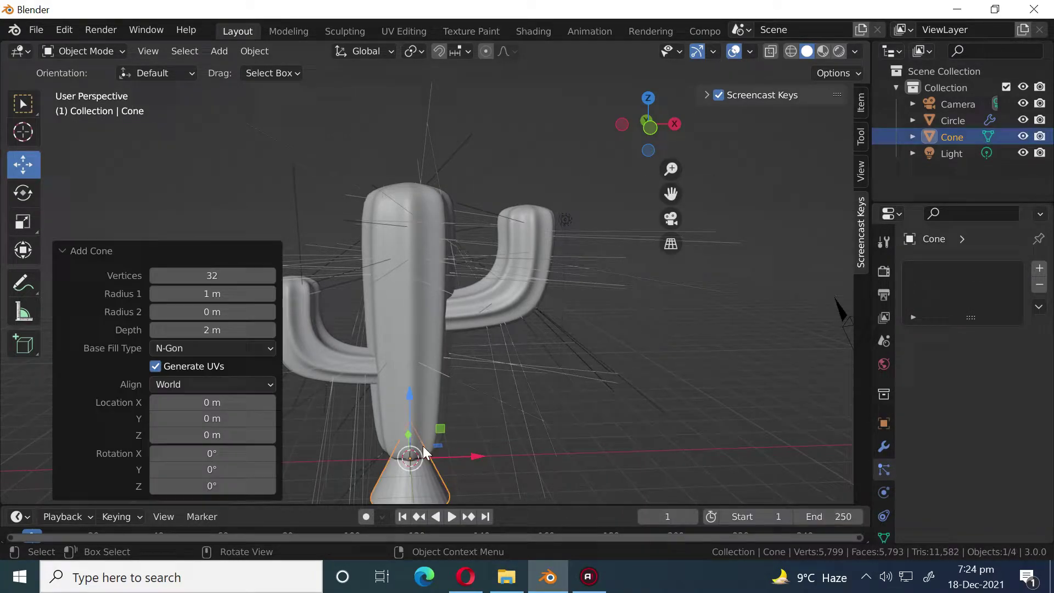
pyautogui.click(221, 277)
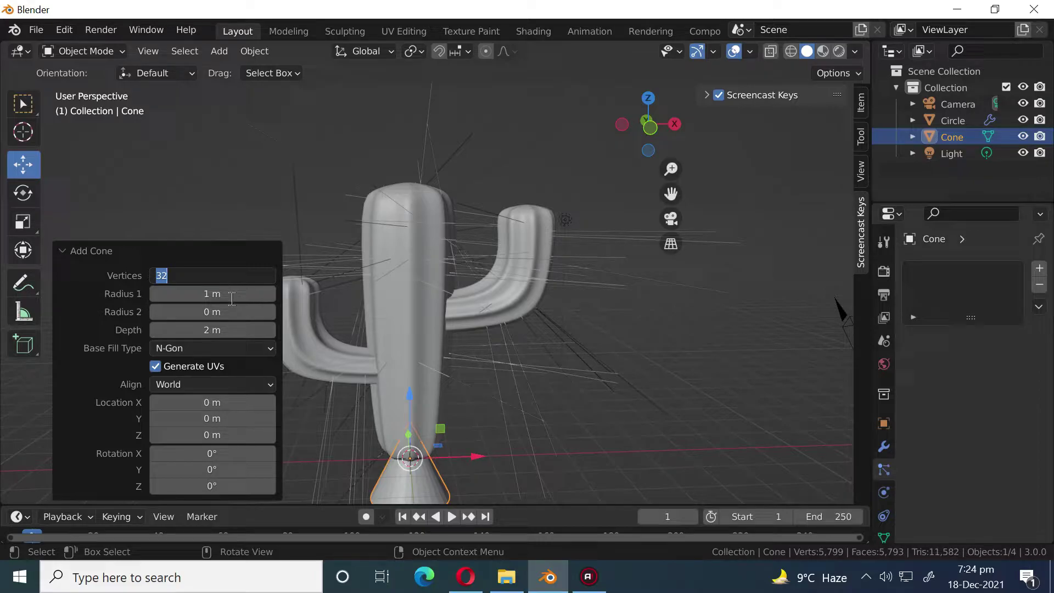
pyautogui.write('20')
pyautogui.press('Return')
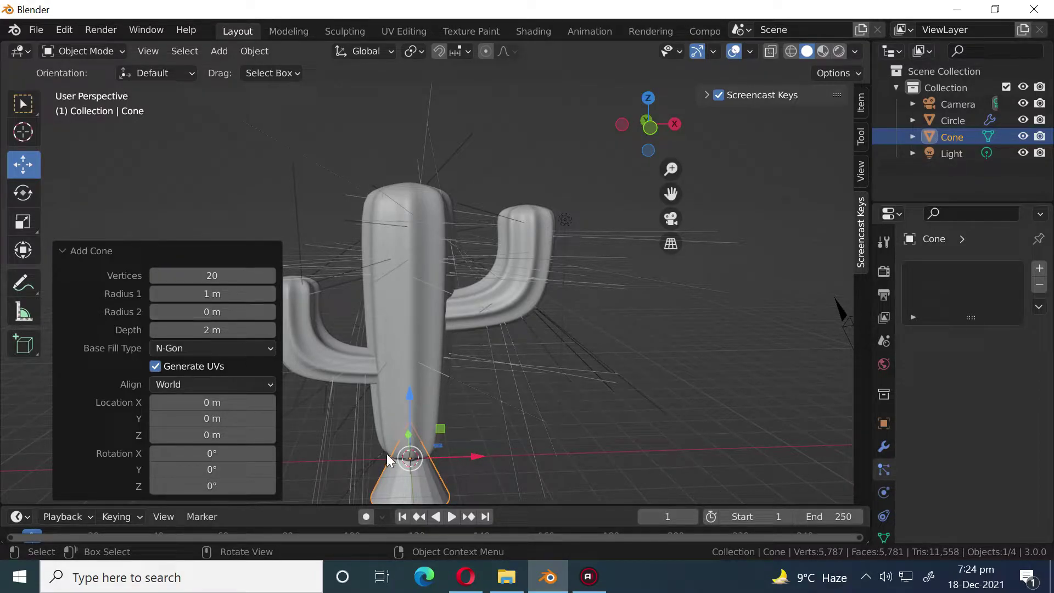
# Shade the cone smooth and enable Auto Smooth at 30° in its normals settings.
pyautogui.rightClick(698, 319)
pyautogui.click(661, 217)
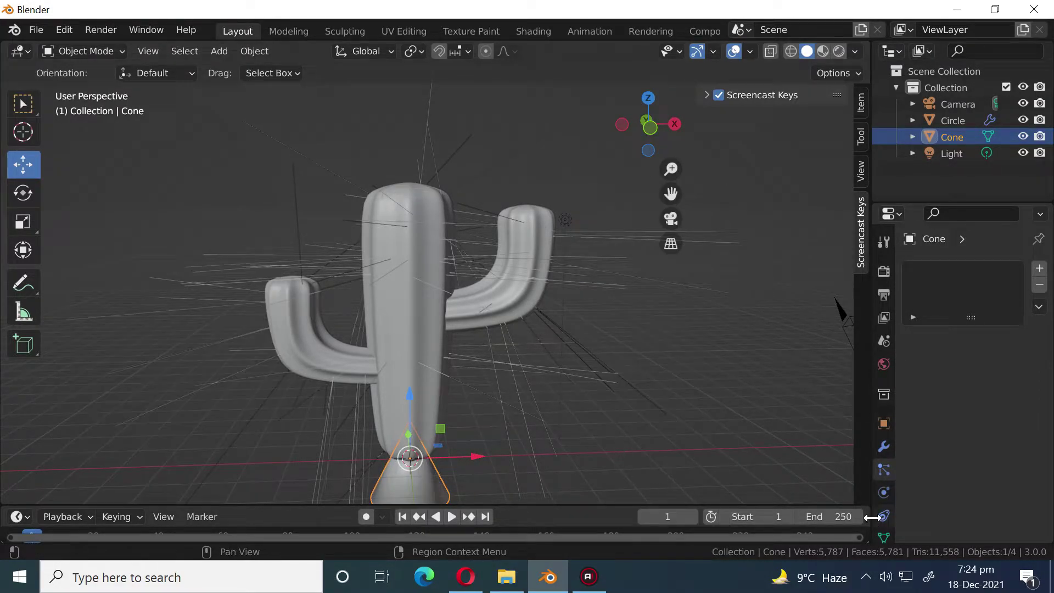
pyautogui.click(884, 538)
pyautogui.scroll(-4, 963, 477)
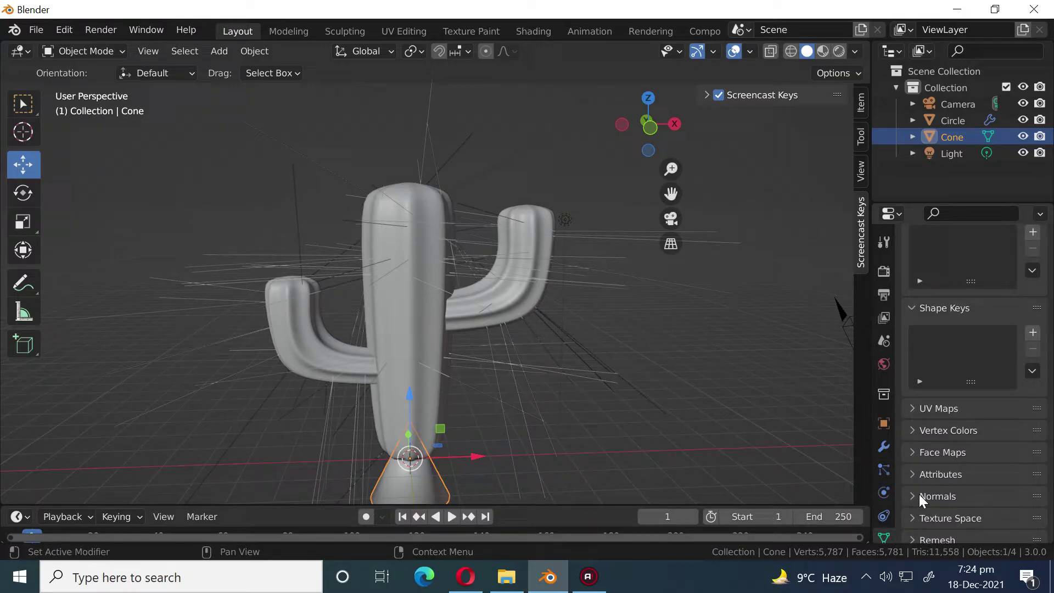
pyautogui.click(919, 495)
pyautogui.scroll(-3, 944, 488)
pyautogui.click(965, 456)
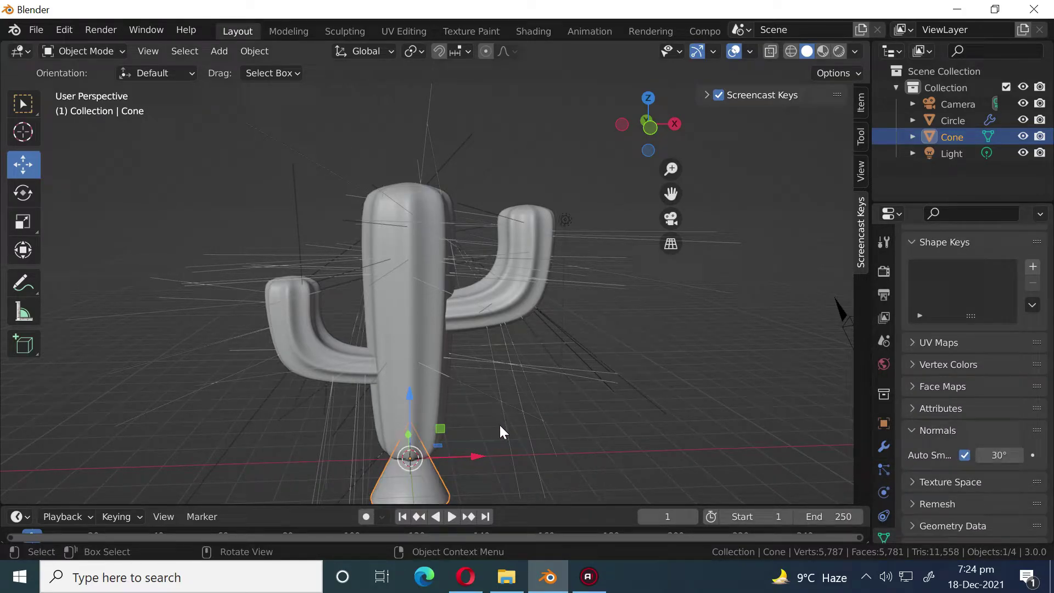
# Move the cone about 6.19 m along X and 1.29 m up along Z, and rotate it 90° about X.
pyautogui.moveTo(470, 455); pyautogui.dragTo(713, 443)
pyautogui.keyDown('shift'); pyautogui.moveTo(713, 442); pyautogui.dragTo(629, 348, button='middle'); pyautogui.keyUp('shift')
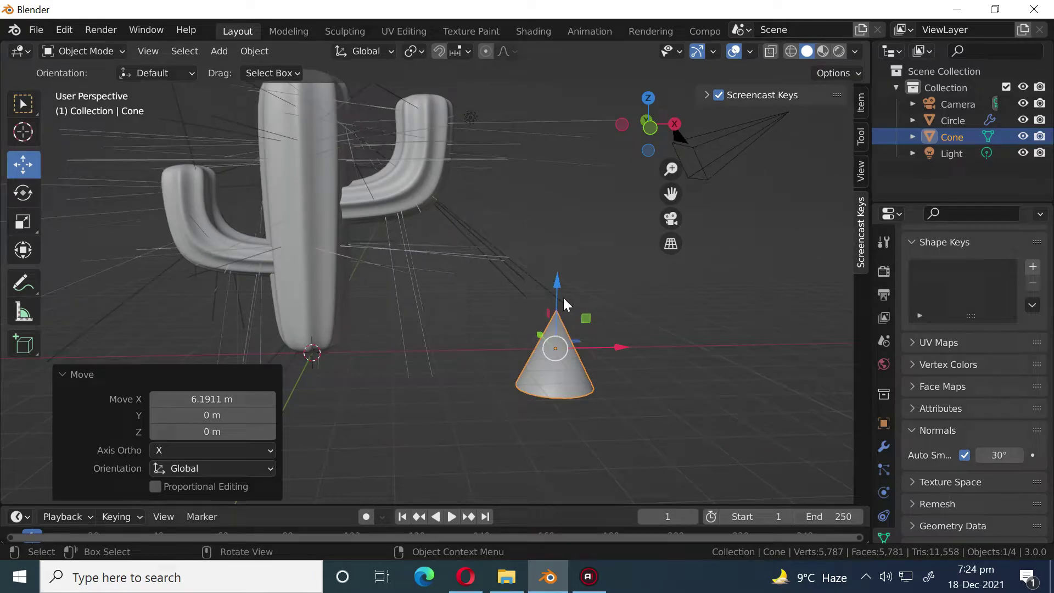
pyautogui.moveTo(566, 303); pyautogui.dragTo(557, 254)
pyautogui.write('r')
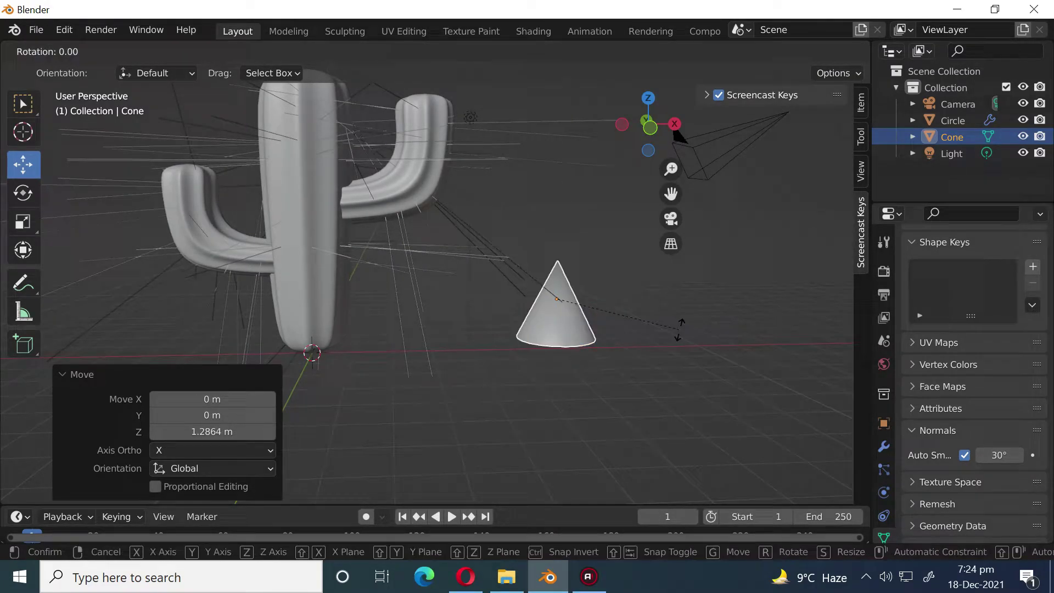
pyautogui.write('x90')
pyautogui.press('Return')
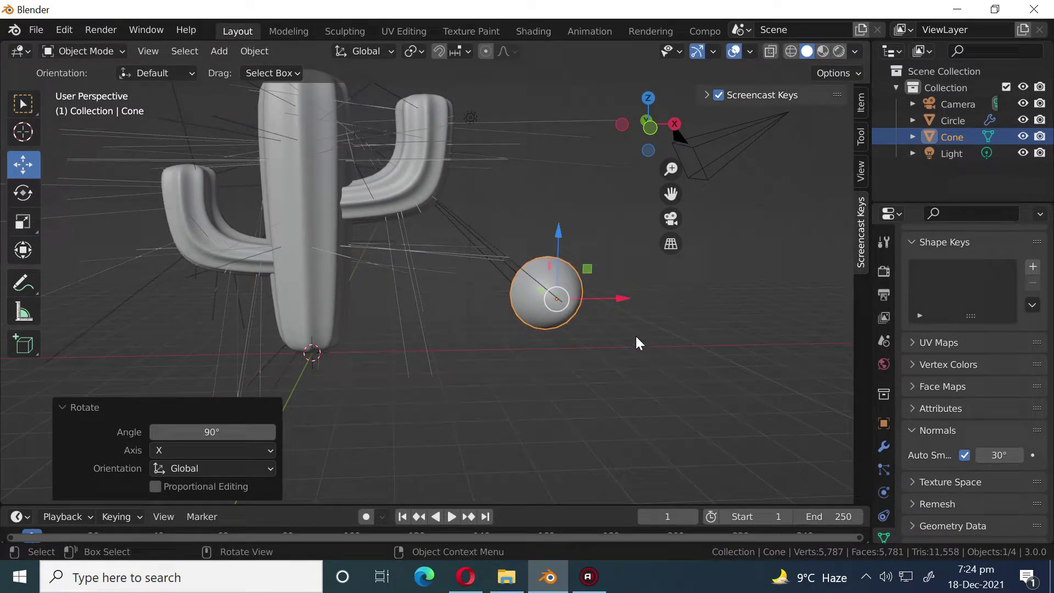
# In vertex Edit Mode, pull the cone's tip vertex outward to form a longer spike and return to Object Mode.
pyautogui.press('Tab')
pyautogui.click(138, 51)
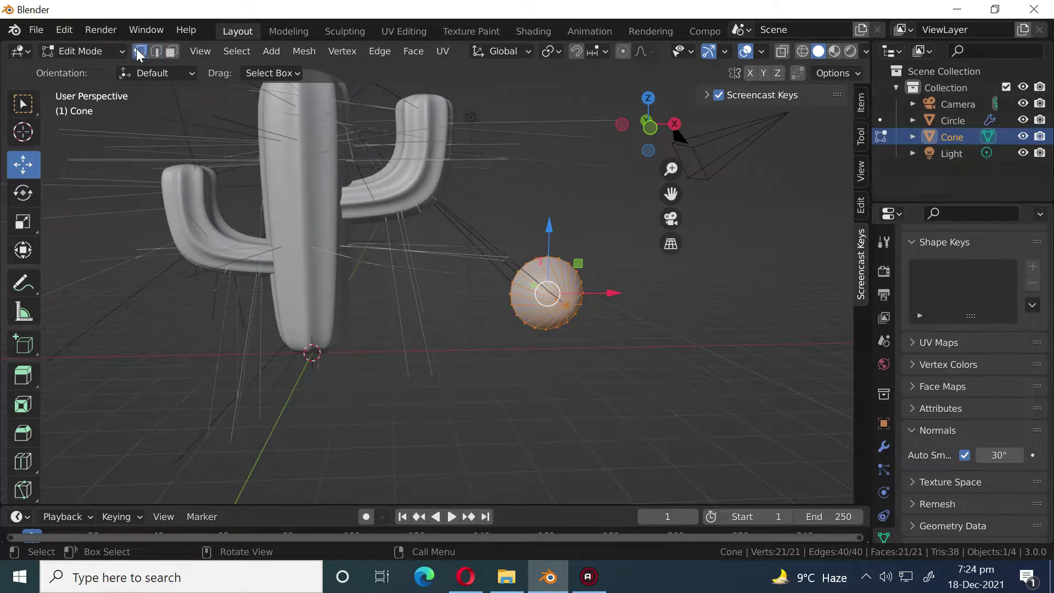
pyautogui.click(567, 307)
pyautogui.moveTo(567, 308)
pyautogui.mouseDown(button='middle')
pyautogui.moveTo(605, 357)
pyautogui.moveTo(566, 329)
pyautogui.mouseUp(button='middle')
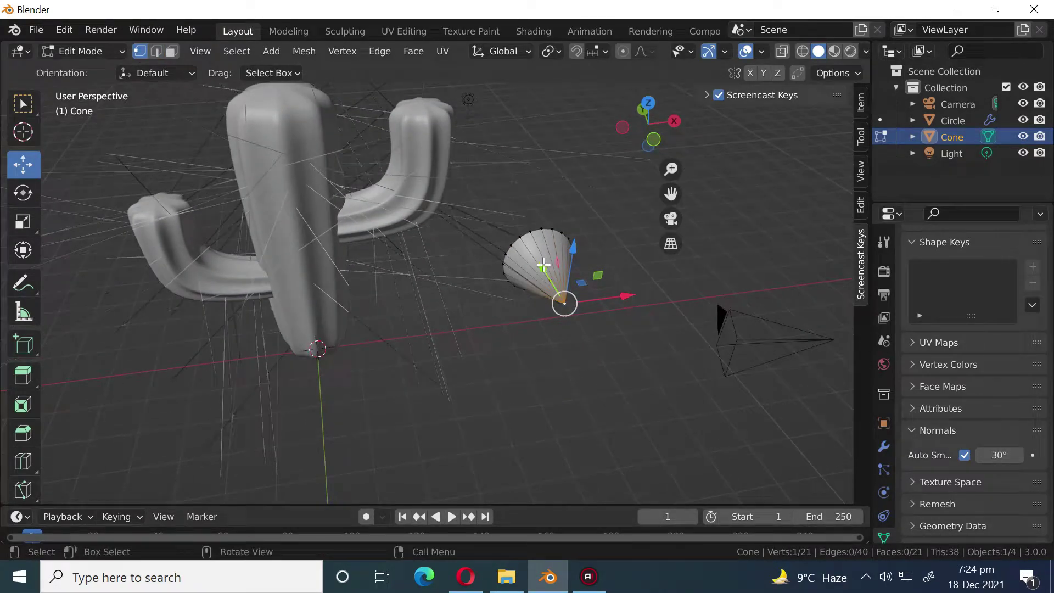
pyautogui.press('g')
pyautogui.click(571, 341)
pyautogui.press('Tab')
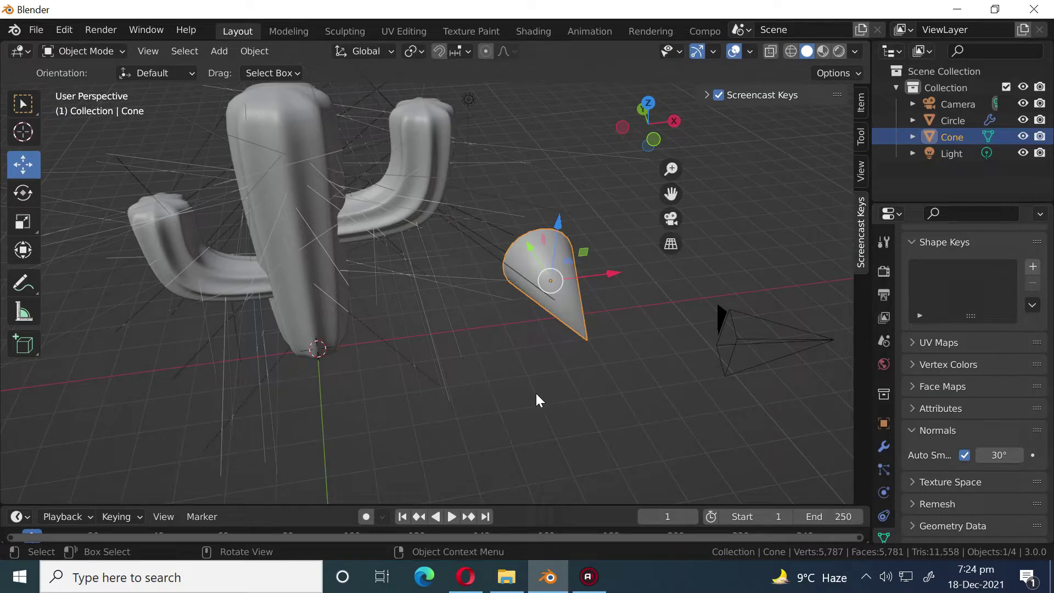
# Set the cactus's hair particle system to render its particles as an Object instead of a path.
pyautogui.click(537, 395)
pyautogui.moveTo(536, 396); pyautogui.dragTo(618, 334, button='middle')
pyautogui.click(567, 291)
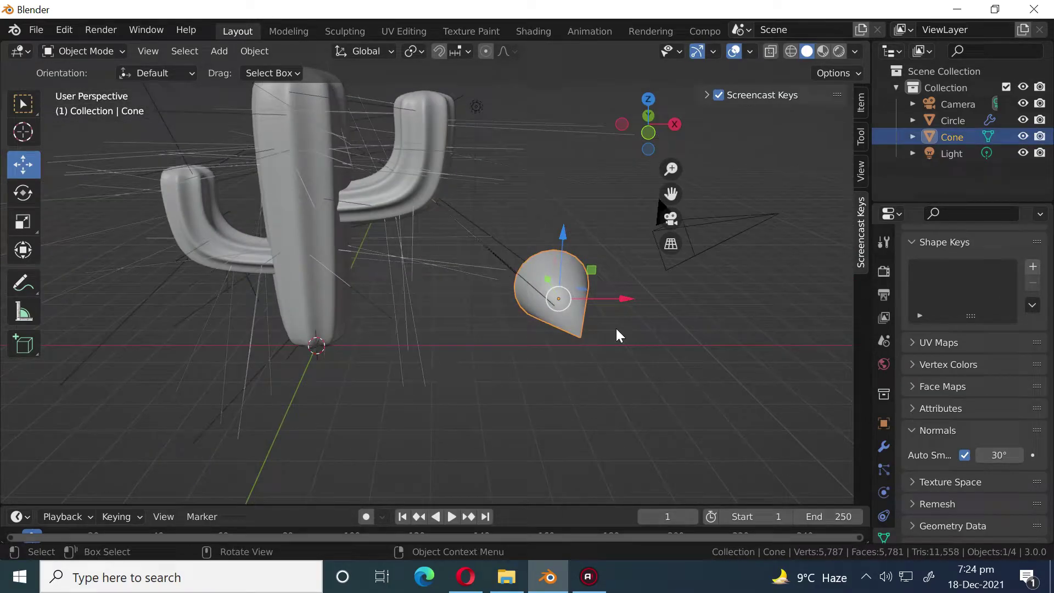
pyautogui.click(306, 231)
pyautogui.moveTo(395, 254); pyautogui.dragTo(428, 318, button='middle')
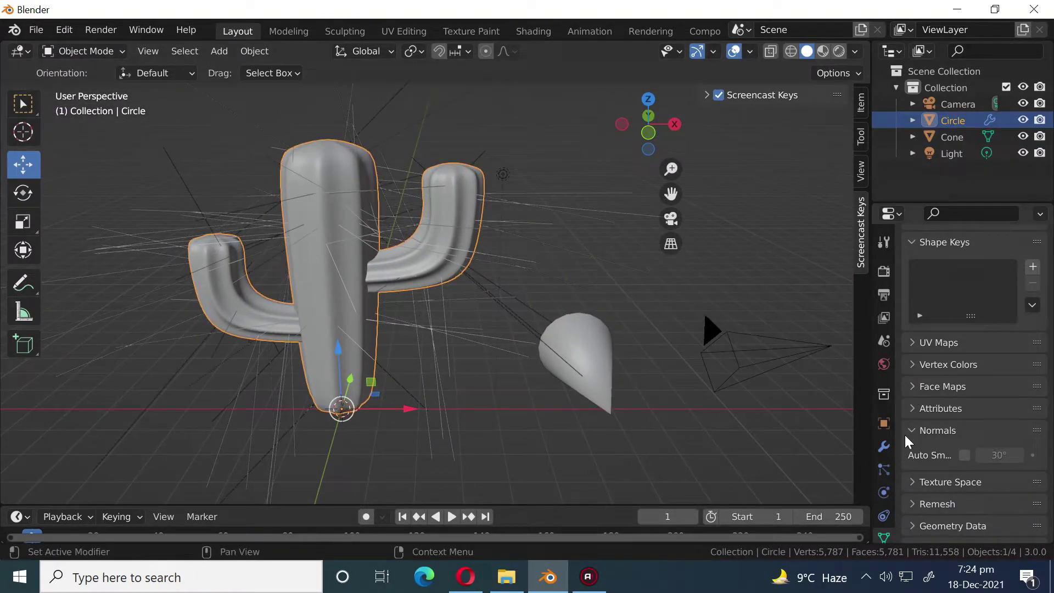
pyautogui.click(883, 469)
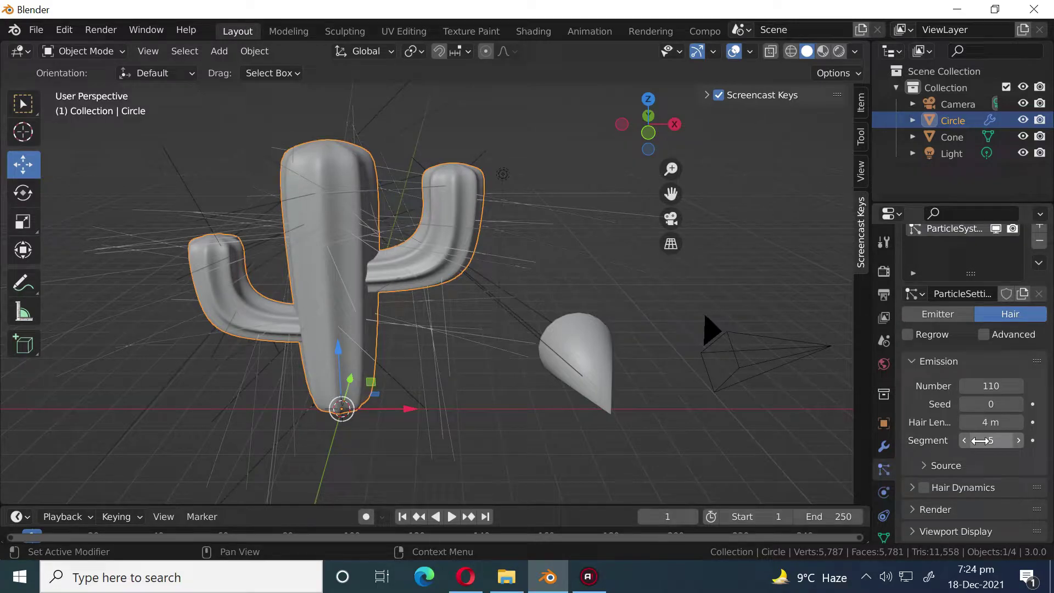
pyautogui.scroll(-4, 981, 440)
pyautogui.click(933, 424)
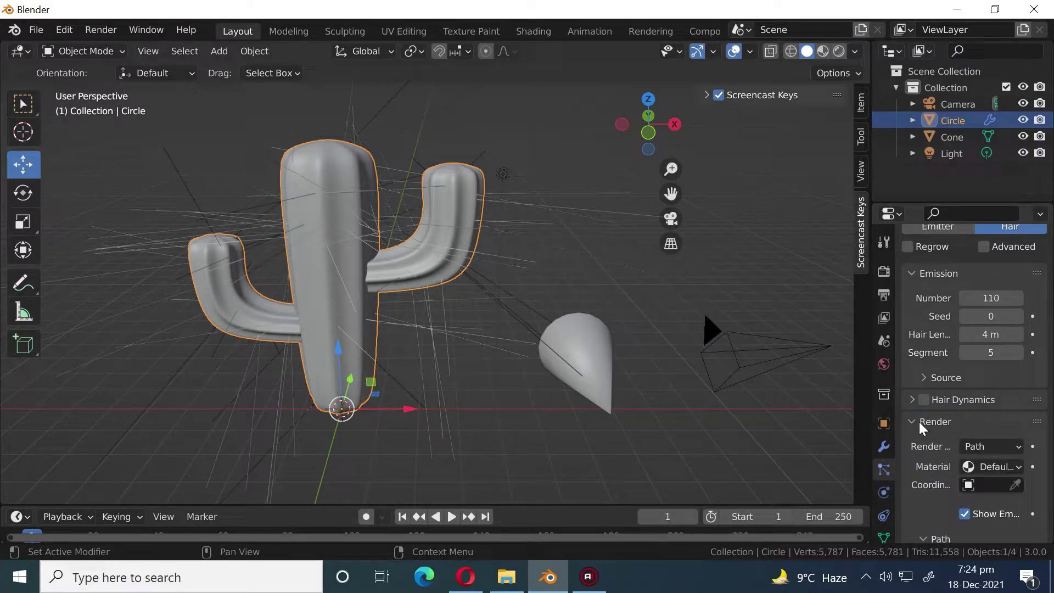
pyautogui.scroll(-2, 934, 429)
pyautogui.click(1005, 407)
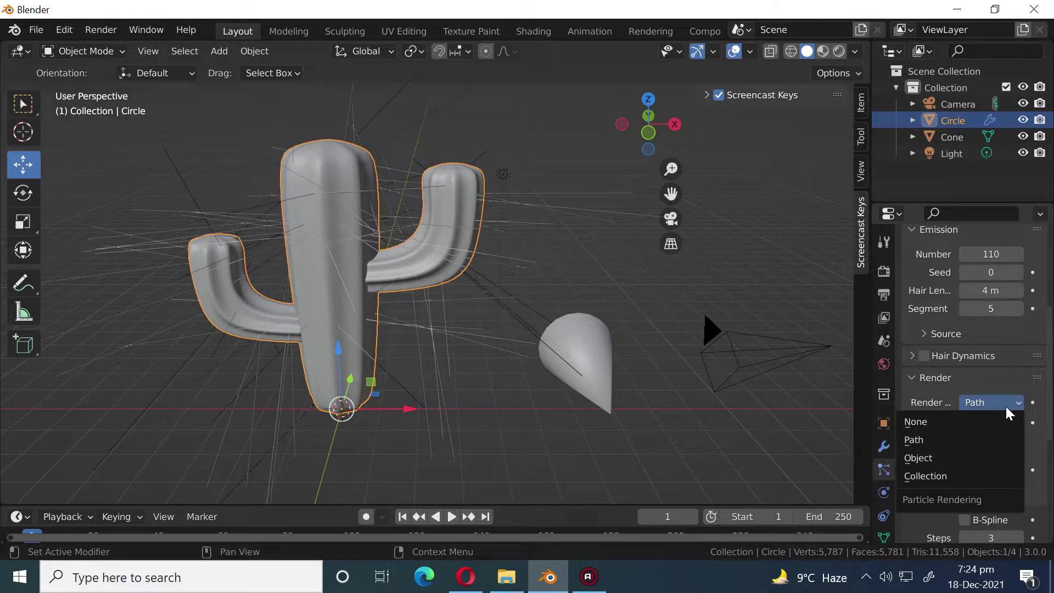
pyautogui.click(955, 461)
# Assign the cone as the instance object for the cactus's hair particles.
pyautogui.scroll(-3, 1011, 457)
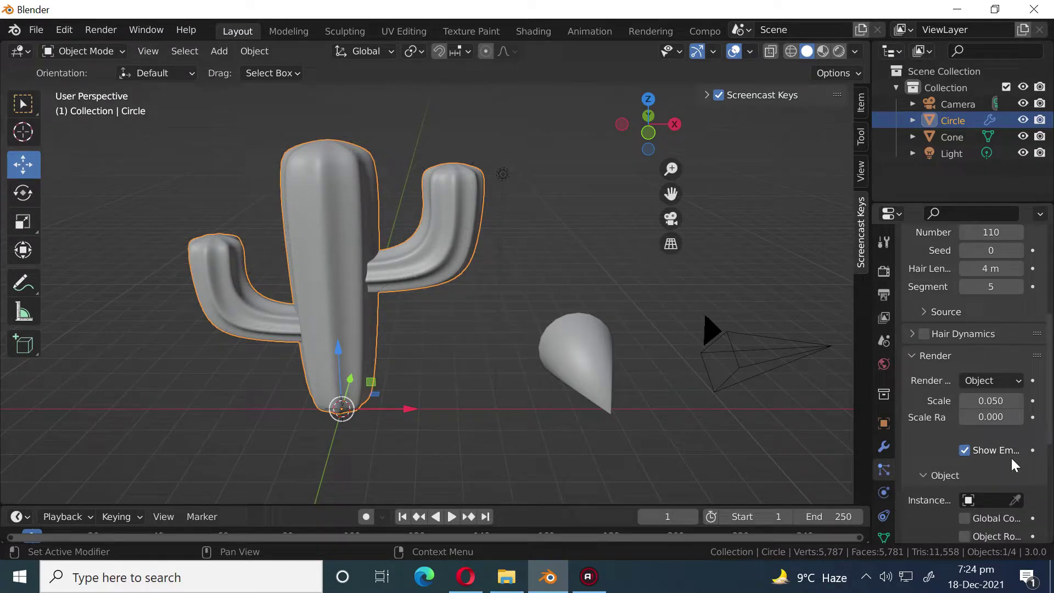
pyautogui.click(1015, 457)
pyautogui.click(601, 366)
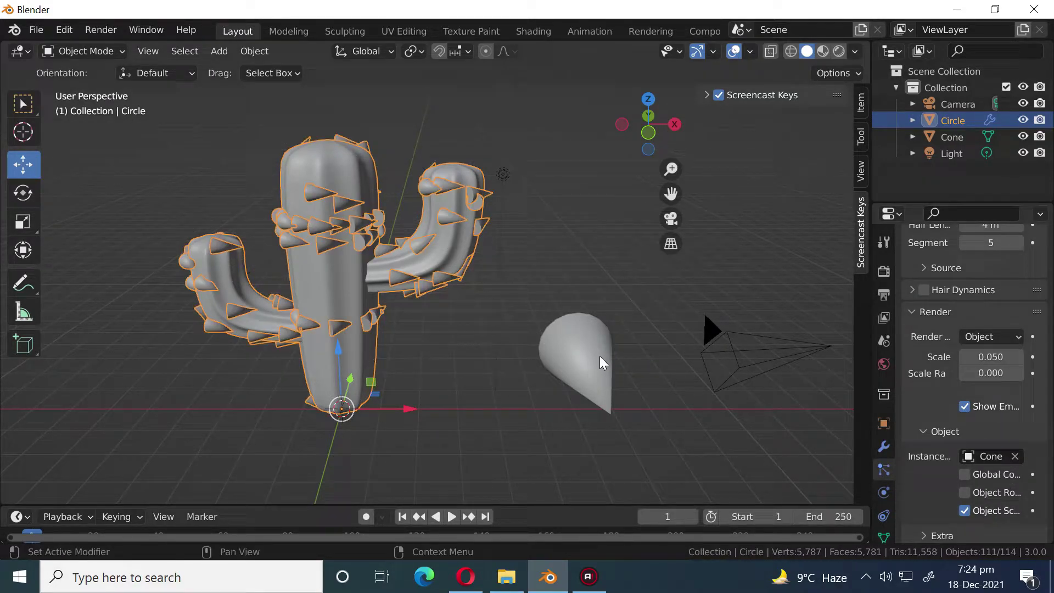
# Apply the rotation transform to the cone.
pyautogui.click(600, 357)
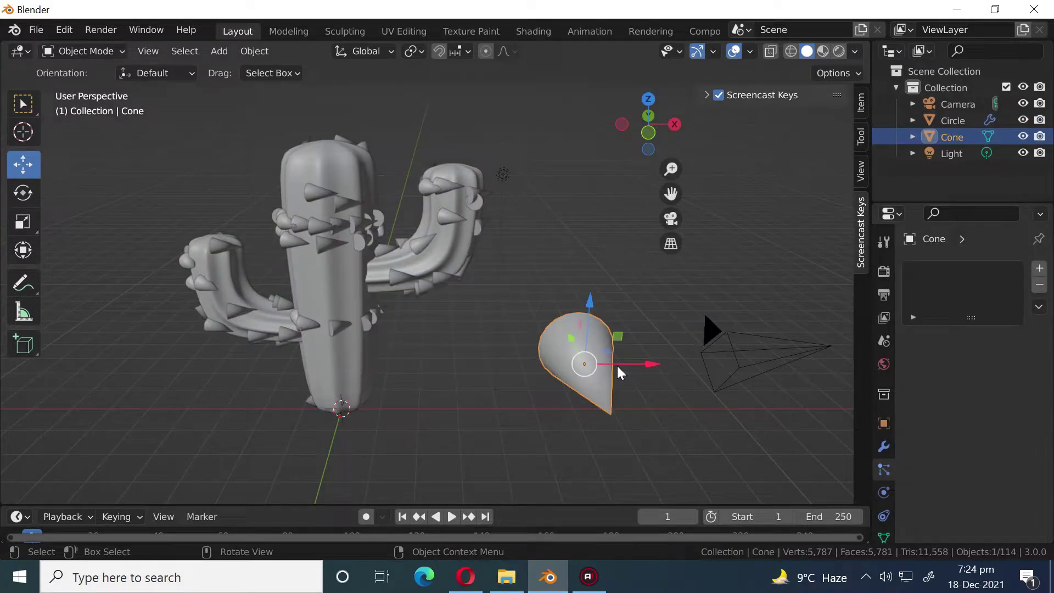
pyautogui.hotkey('ctrl', 'a')
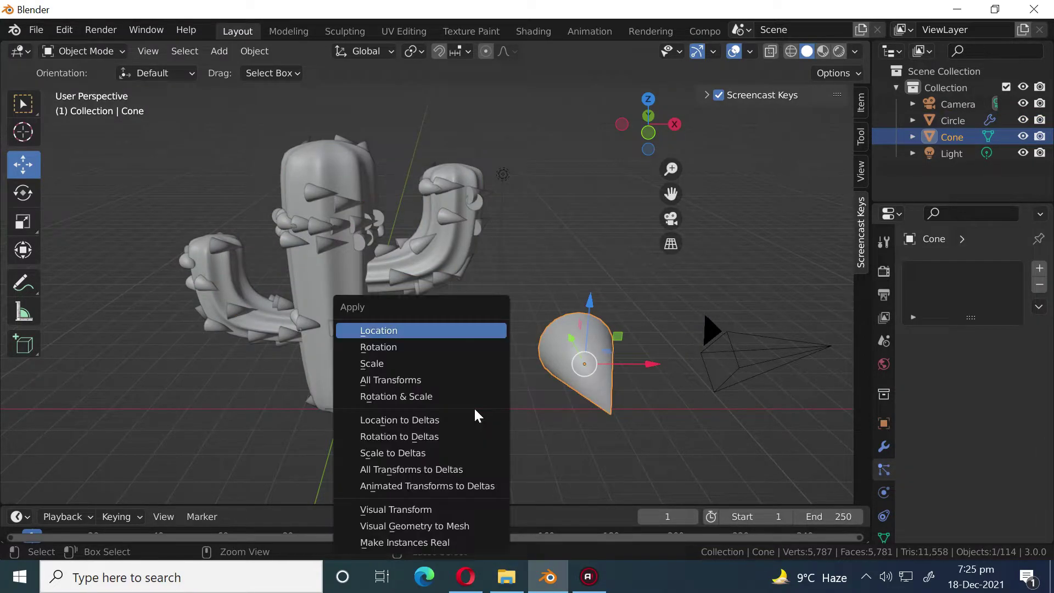
pyautogui.click(394, 347)
# Rotate the cone 180° about the global X axis.
pyautogui.moveTo(518, 378); pyautogui.dragTo(547, 417, button='middle')
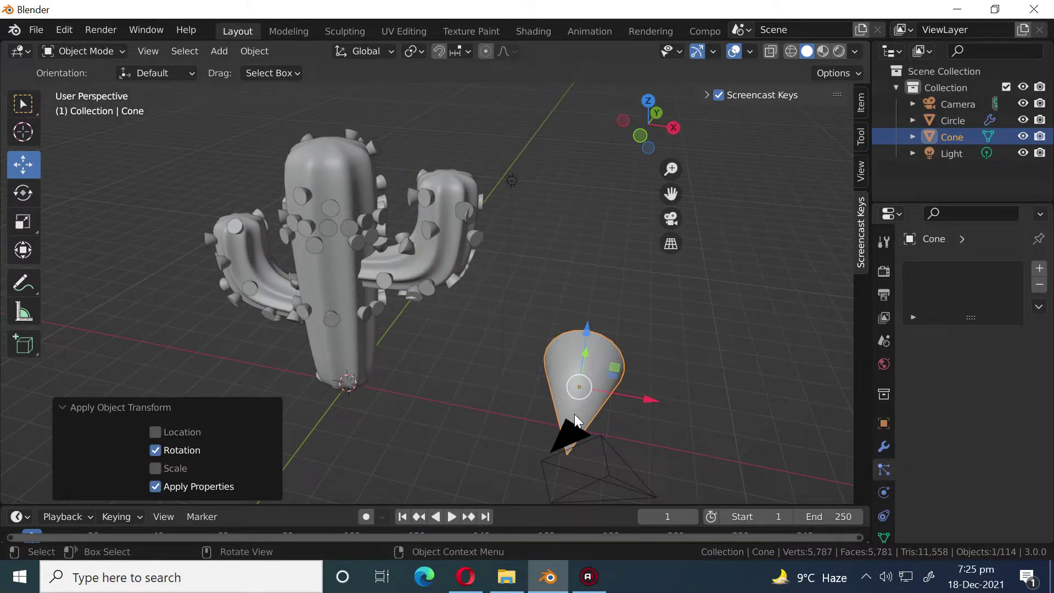
pyautogui.press('r')
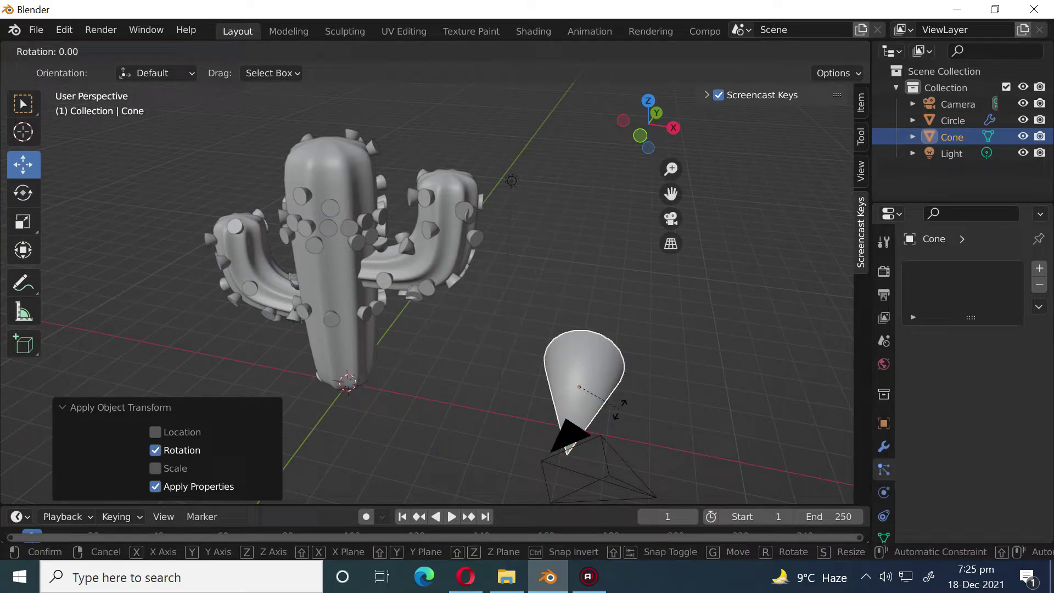
pyautogui.write('x180')
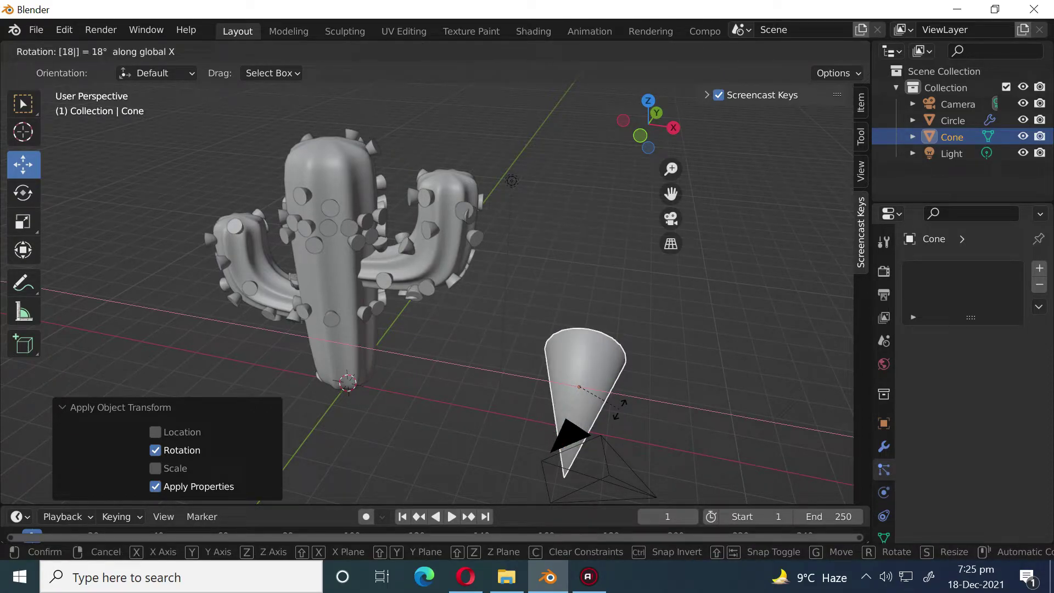
pyautogui.press('Return')
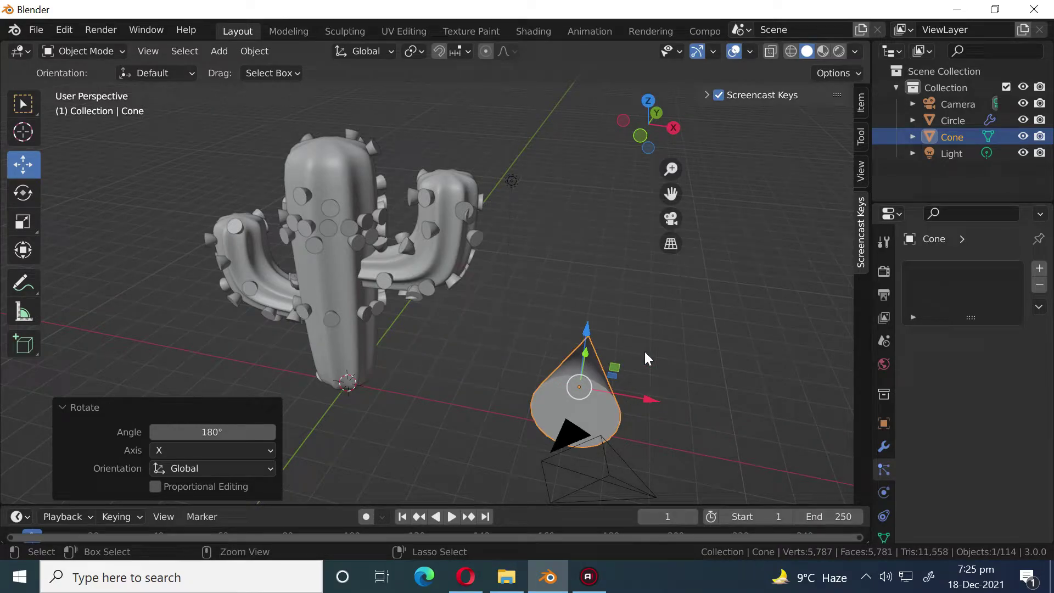
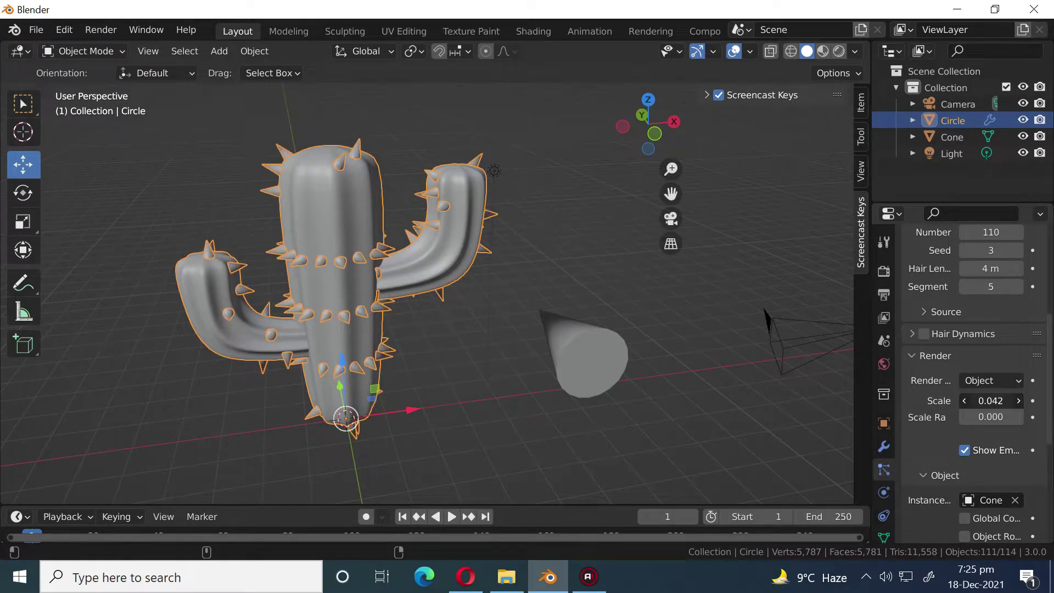
# Raise the emission seed of the cactus's hair particles to about 11 to redistribute the cone spikes.
pyautogui.scroll(3, 1009, 351)
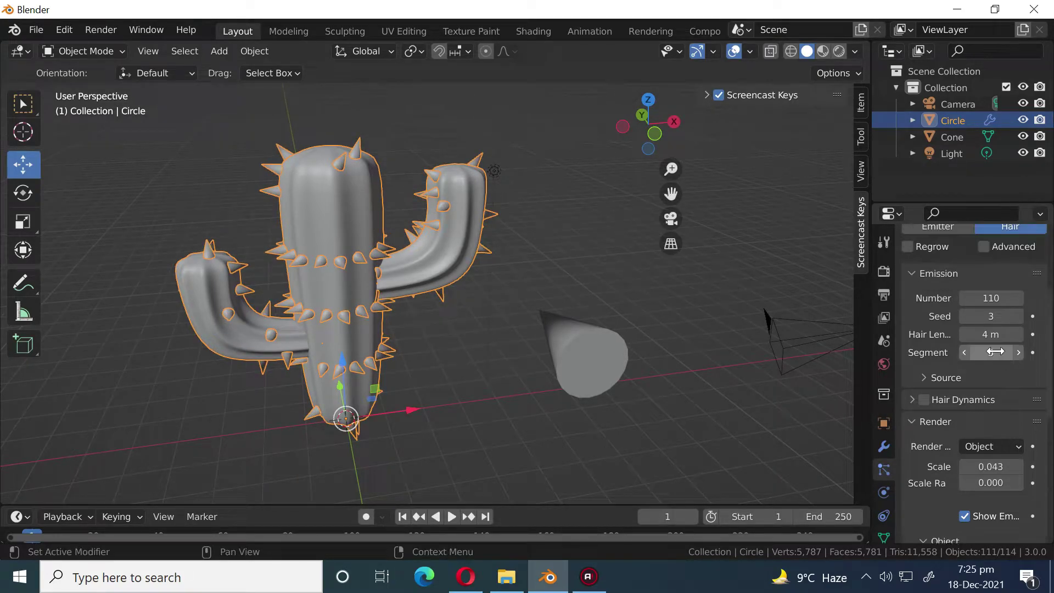
pyautogui.click(1018, 316)
pyautogui.click(1018, 316)
pyautogui.click(1017, 316)
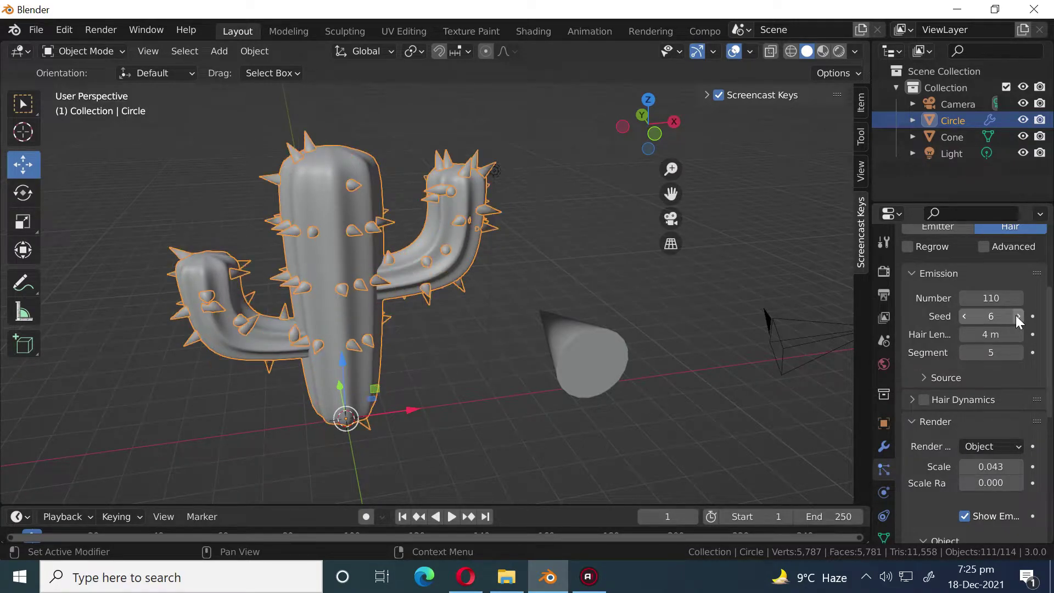
pyautogui.click(1018, 316)
pyautogui.click(1017, 317)
pyautogui.click(1017, 316)
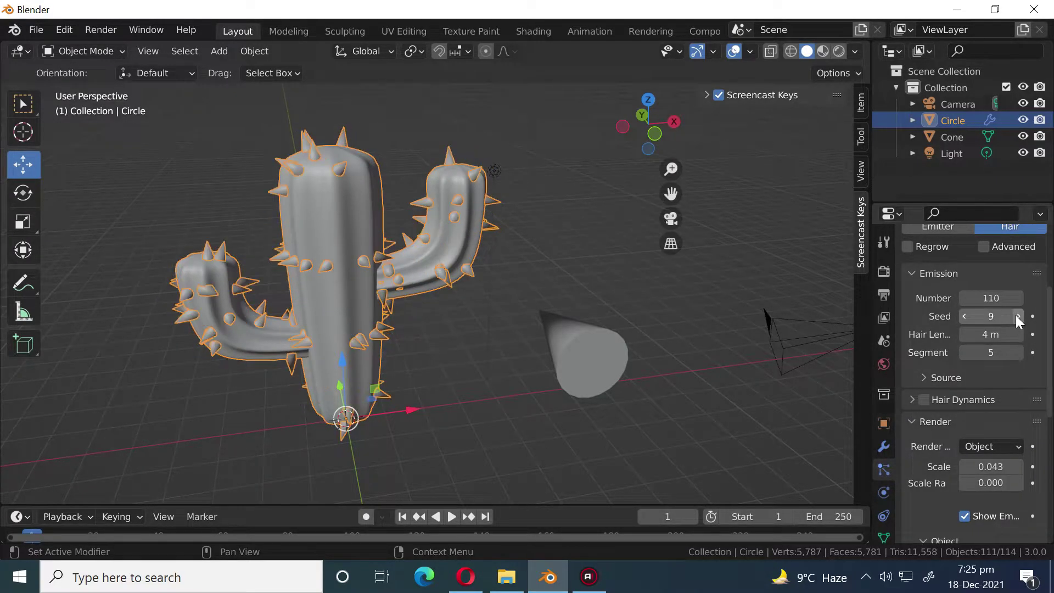
pyautogui.click(1018, 316)
pyautogui.click(1018, 316)
pyautogui.click(1018, 316)
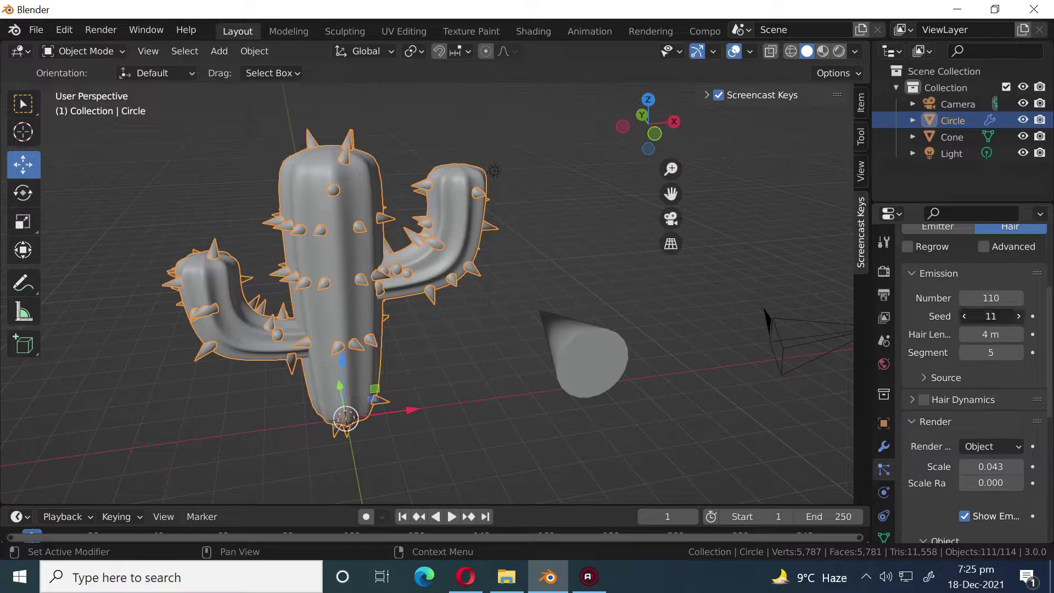
pyautogui.click(713, 454)
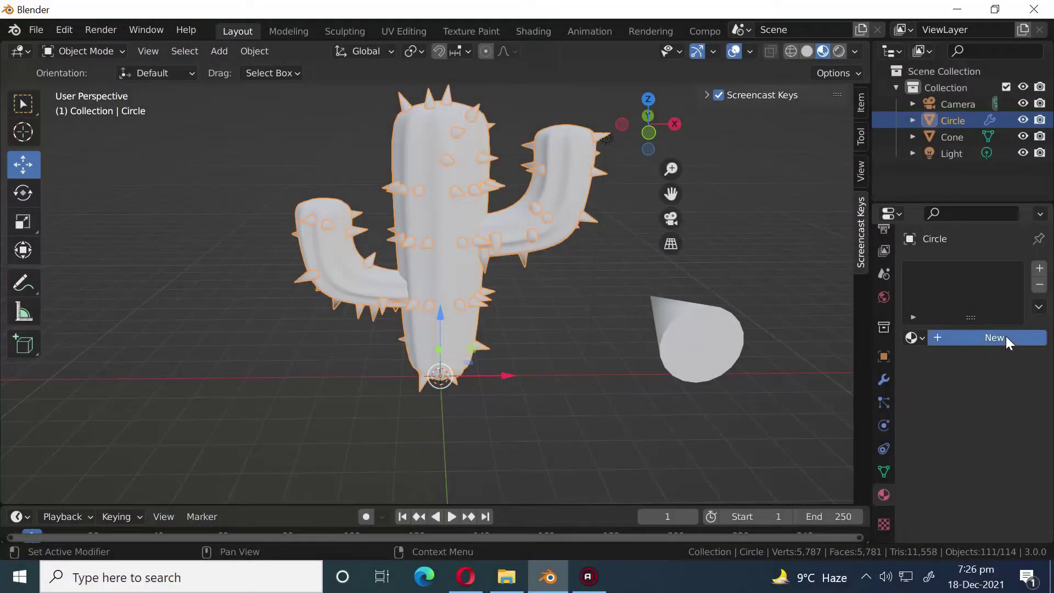
# Add a new material to the cactus and make its base colour lime green, about hue 0.265, saturation 0.994 and value 0.8.
pyautogui.click(1005, 336)
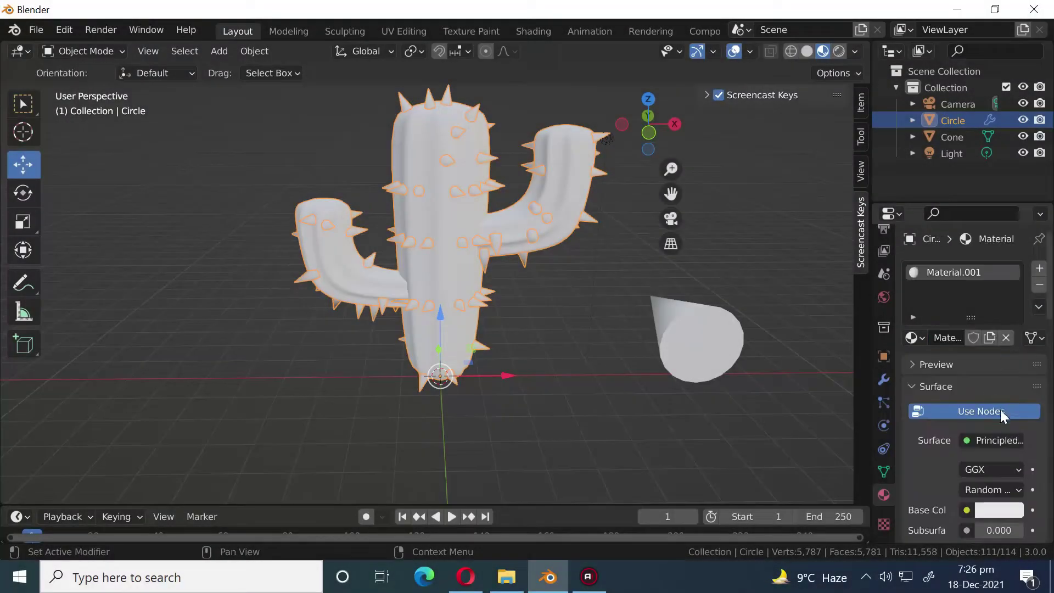
pyautogui.click(1009, 513)
pyautogui.moveTo(943, 336); pyautogui.dragTo(887, 344)
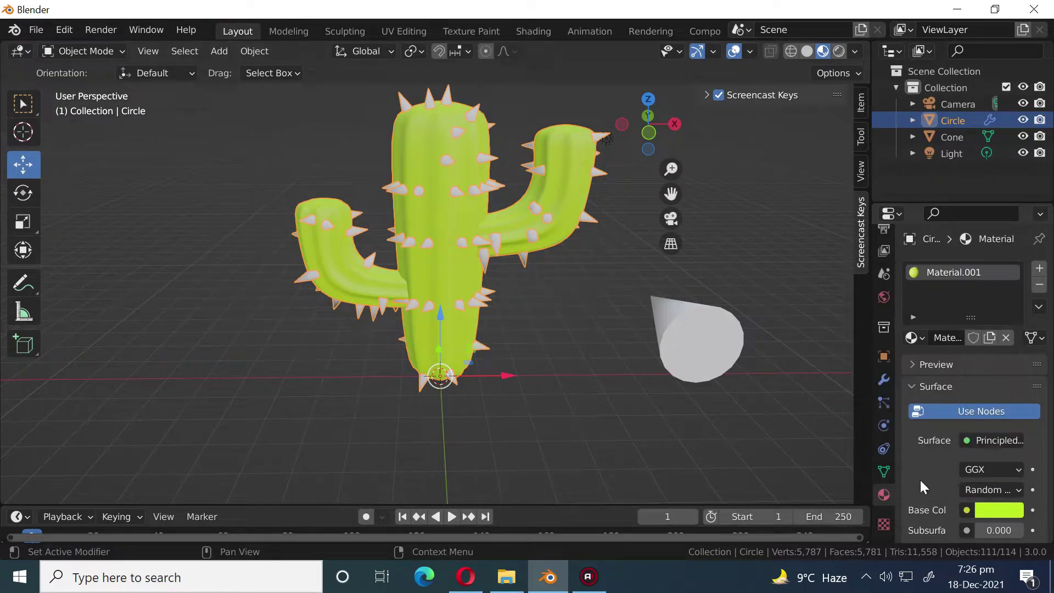
pyautogui.scroll(-5, 959, 485)
pyautogui.click(997, 378)
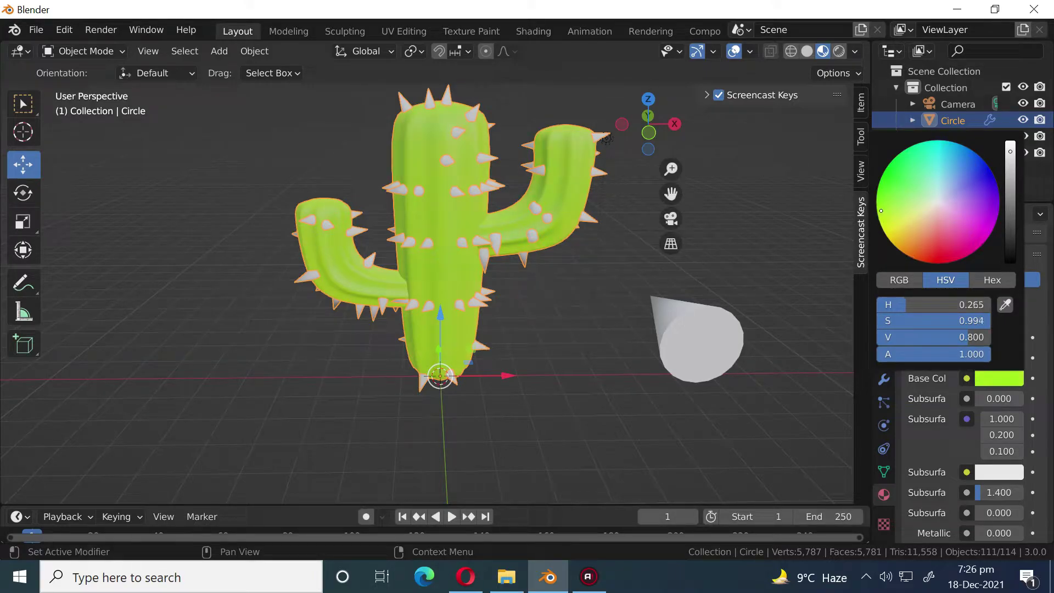
pyautogui.moveTo(1013, 152); pyautogui.dragTo(1012, 155)
# Set the cactus material's roughness to about 0.978 and its specular to 1.000.
pyautogui.scroll(-6, 1007, 474)
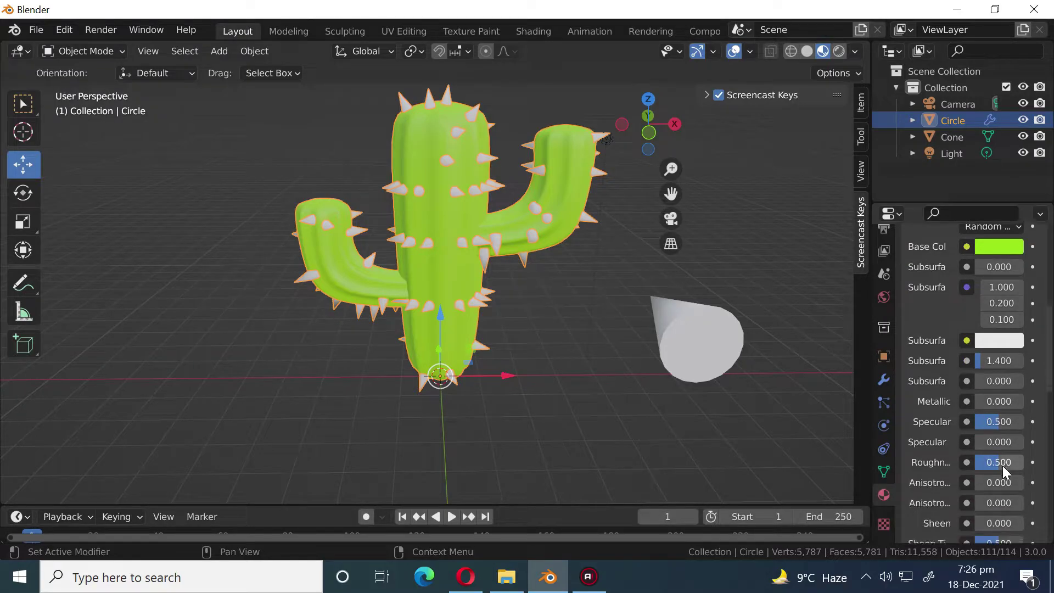
pyautogui.moveTo(995, 460); pyautogui.dragTo(1018, 460)
pyautogui.moveTo(994, 422); pyautogui.dragTo(1024, 421)
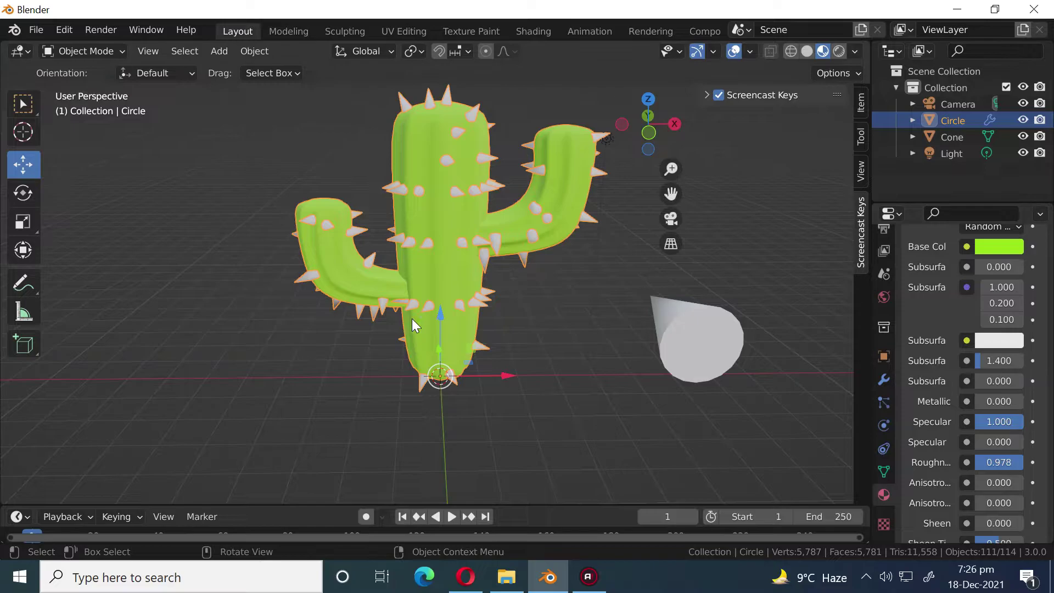
# Lower the cactus material's roughness to about 0.756 and set its metallic value to about 0.033.
pyautogui.scroll(4, 411, 318)
pyautogui.keyDown('shift'); pyautogui.moveTo(526, 316); pyautogui.dragTo(539, 218, button='middle'); pyautogui.keyUp('shift')
pyautogui.scroll(-3, 539, 218)
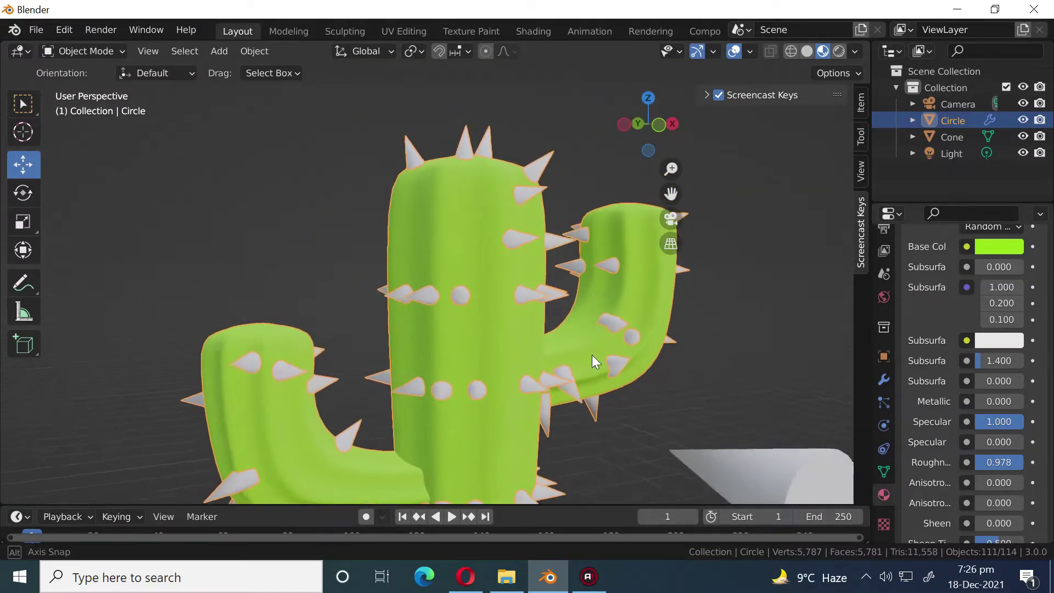
pyautogui.moveTo(1019, 462); pyautogui.dragTo(1014, 462)
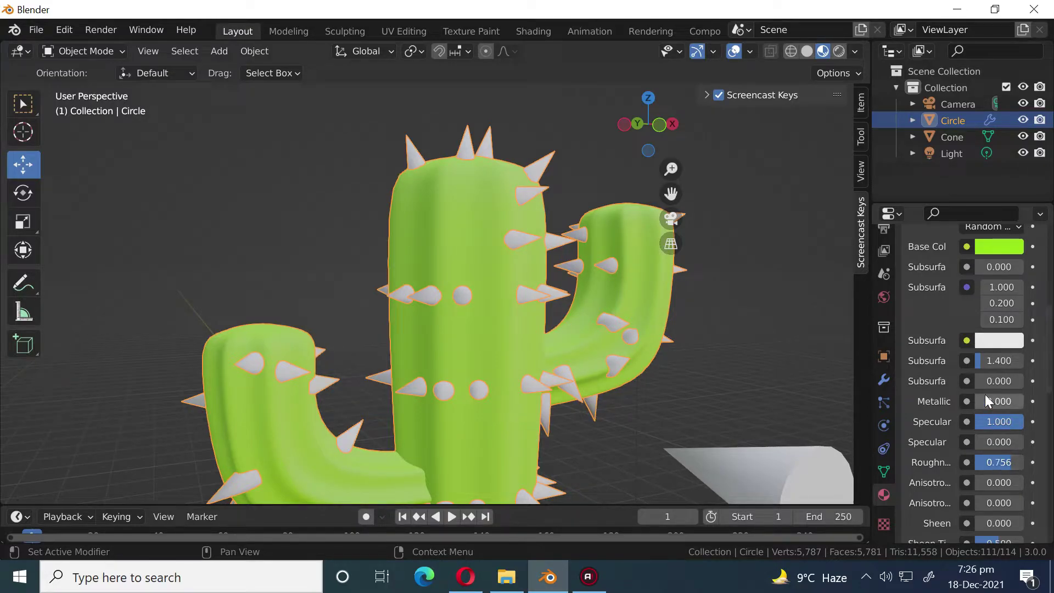
pyautogui.moveTo(983, 402); pyautogui.dragTo(984, 402)
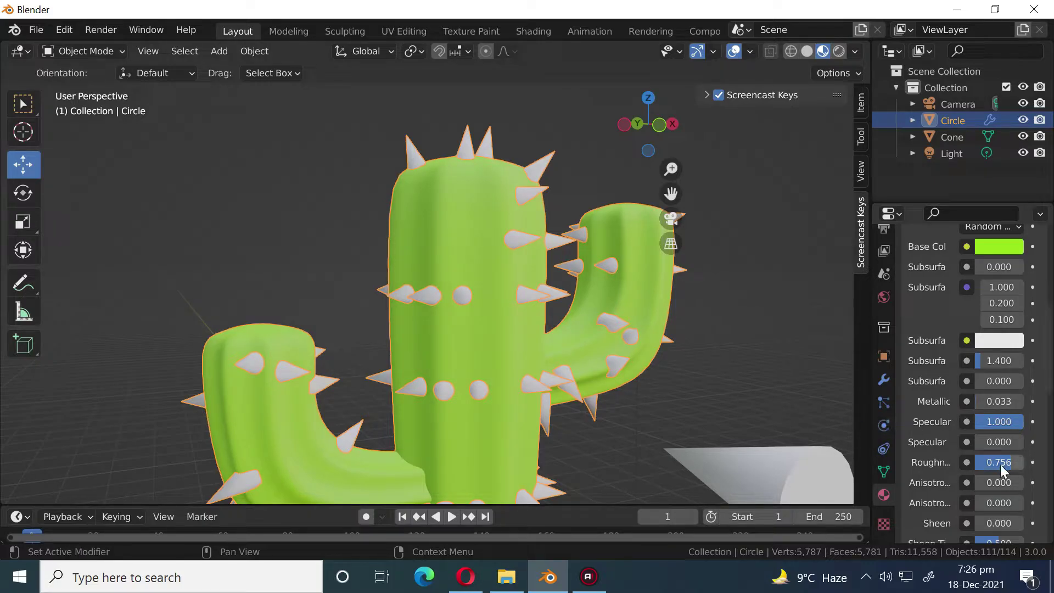
pyautogui.scroll(-4, 1003, 464)
pyautogui.scroll(4, 1003, 464)
pyautogui.scroll(4, 1002, 465)
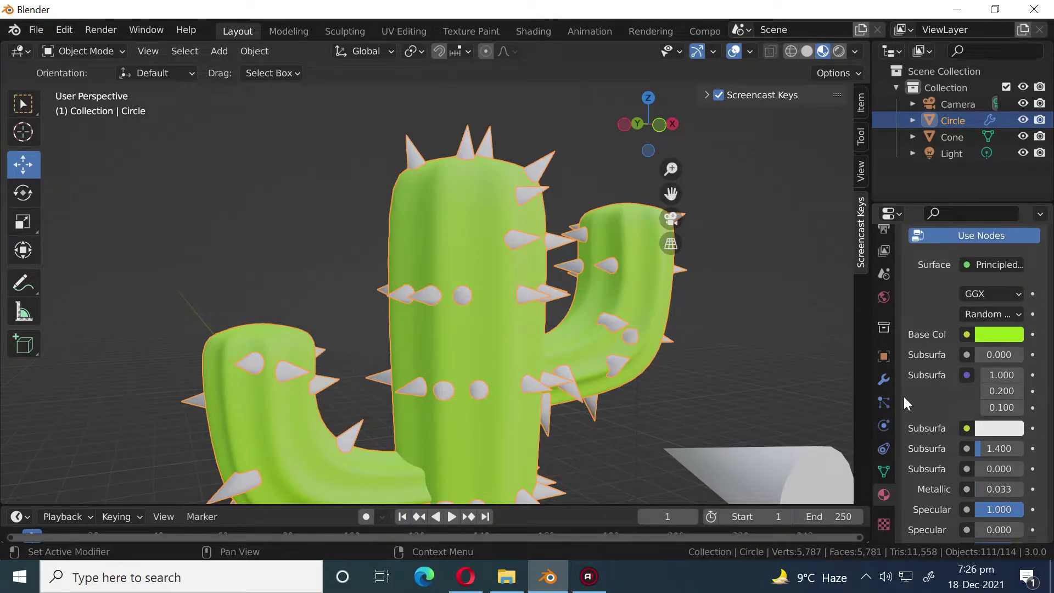
# Disable the original cone in renders and add a new material to it.
pyautogui.click(733, 460)
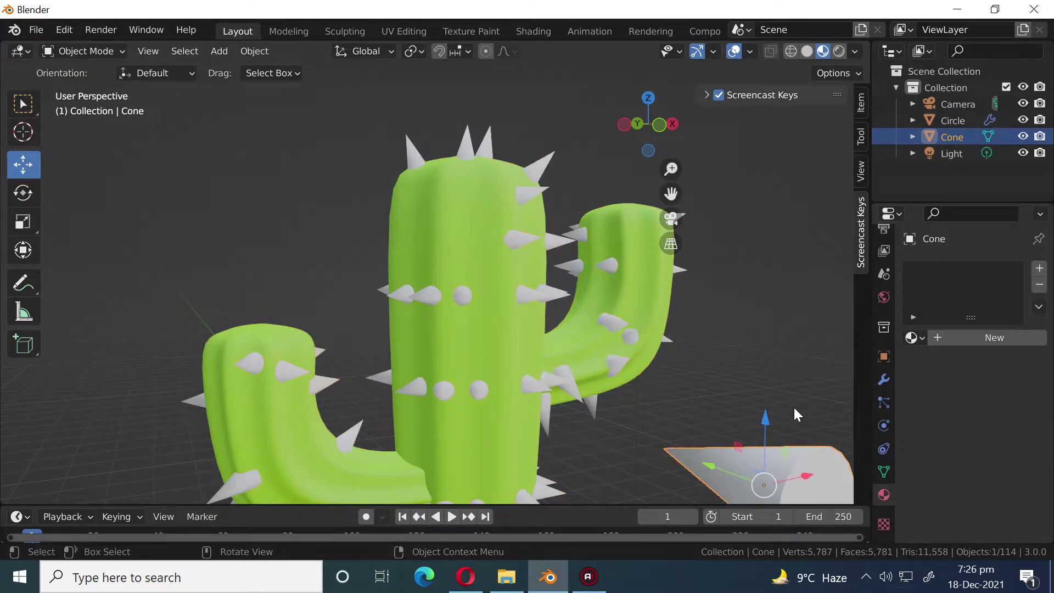
pyautogui.click(1041, 137)
pyautogui.click(982, 336)
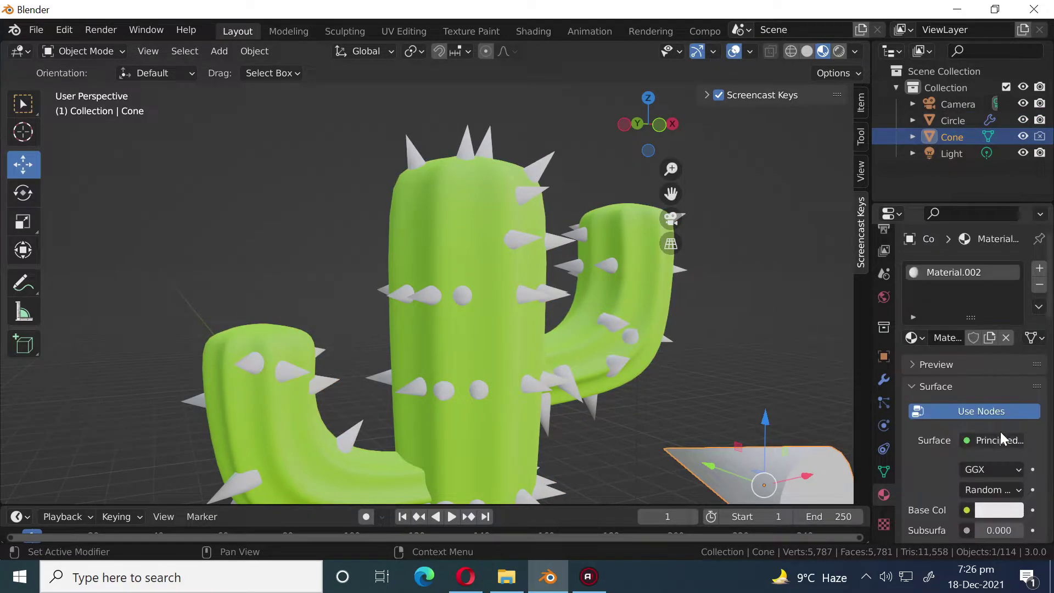
# Set the cone material's base colour to dark green, about hue 0.318, saturation 0.981 and value 0.264.
pyautogui.scroll(-3, 999, 455)
pyautogui.click(1000, 444)
pyautogui.moveTo(925, 270)
pyautogui.mouseDown()
pyautogui.moveTo(882, 267)
pyautogui.moveTo(890, 239)
pyautogui.moveTo(885, 254)
pyautogui.mouseUp()
pyautogui.moveTo(1010, 217); pyautogui.dragTo(1010, 263)
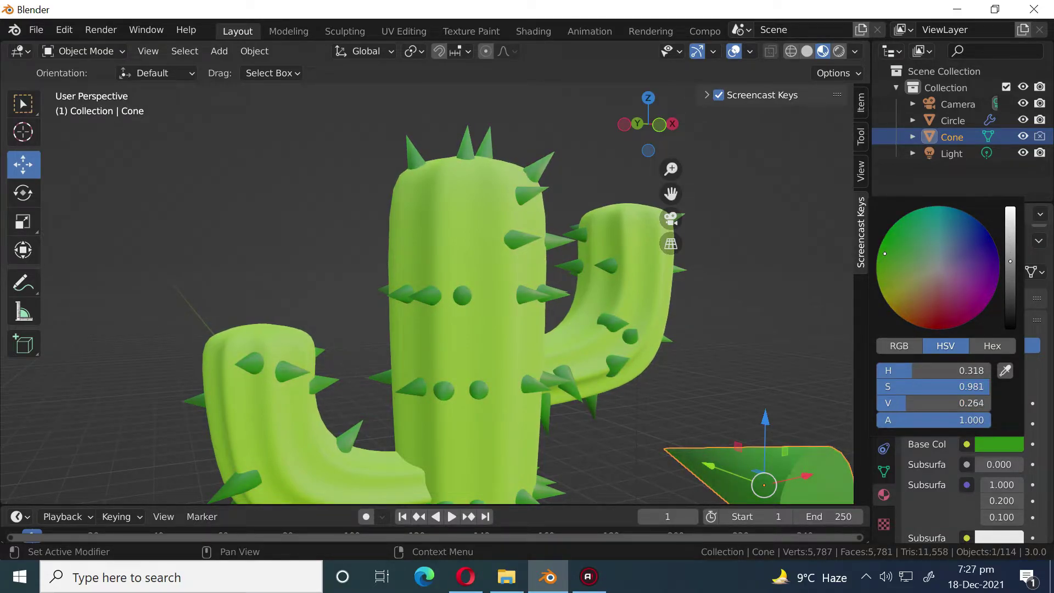
# Set the cone material's roughness to about 0.833, specular to about 0.811 and metallic to about 0.633.
pyautogui.scroll(-12, 996, 478)
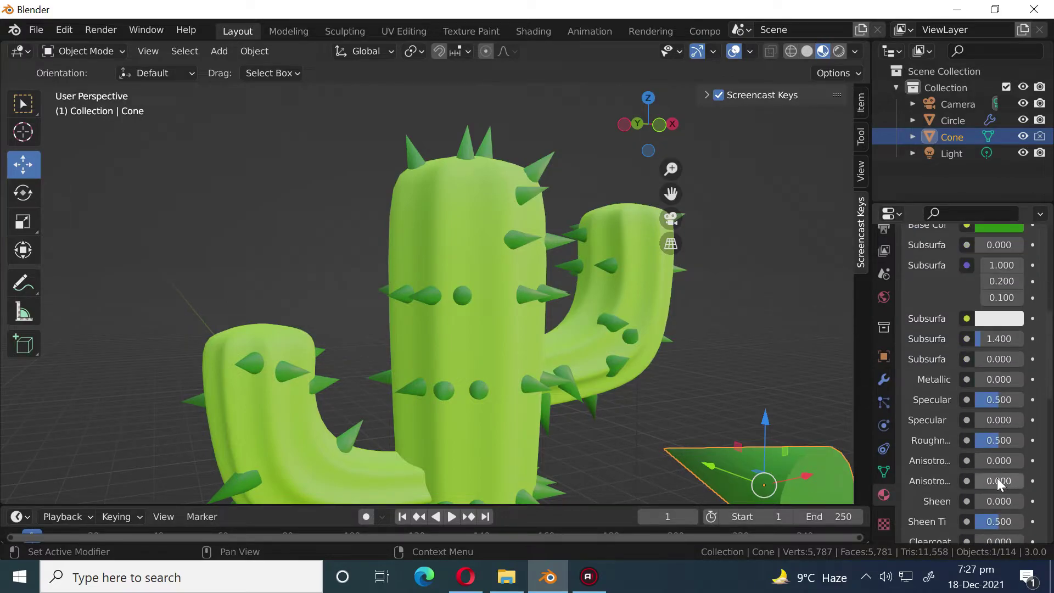
pyautogui.moveTo(998, 331); pyautogui.dragTo(1013, 331)
pyautogui.moveTo(999, 289); pyautogui.dragTo(1014, 290)
pyautogui.scroll(1, 972, 276)
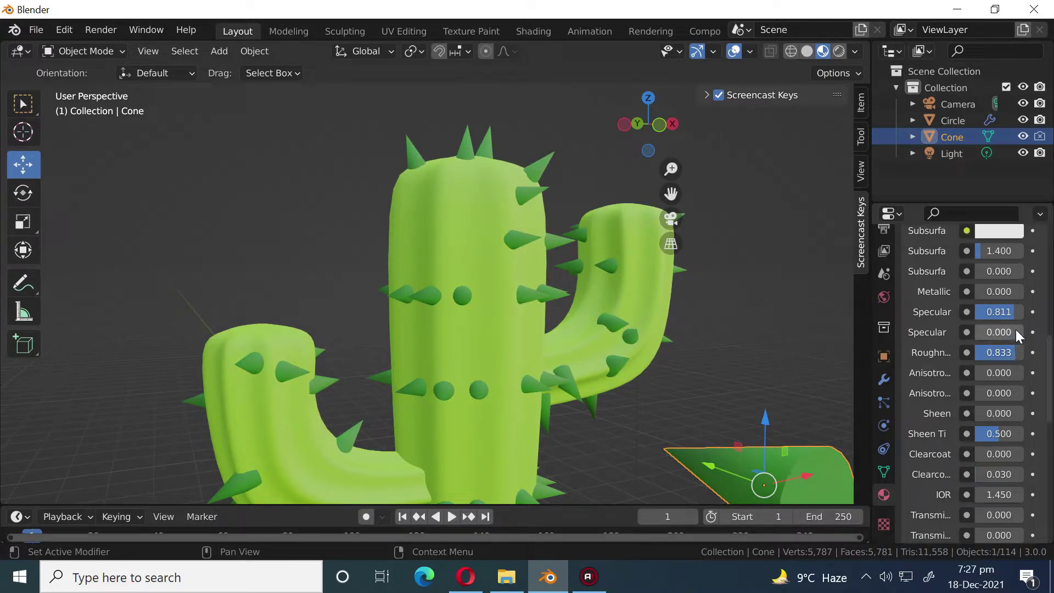
pyautogui.moveTo(998, 292); pyautogui.dragTo(1007, 292)
# Brighten the cone material's green base colour to a value of about 0.458.
pyautogui.scroll(6, 1007, 297)
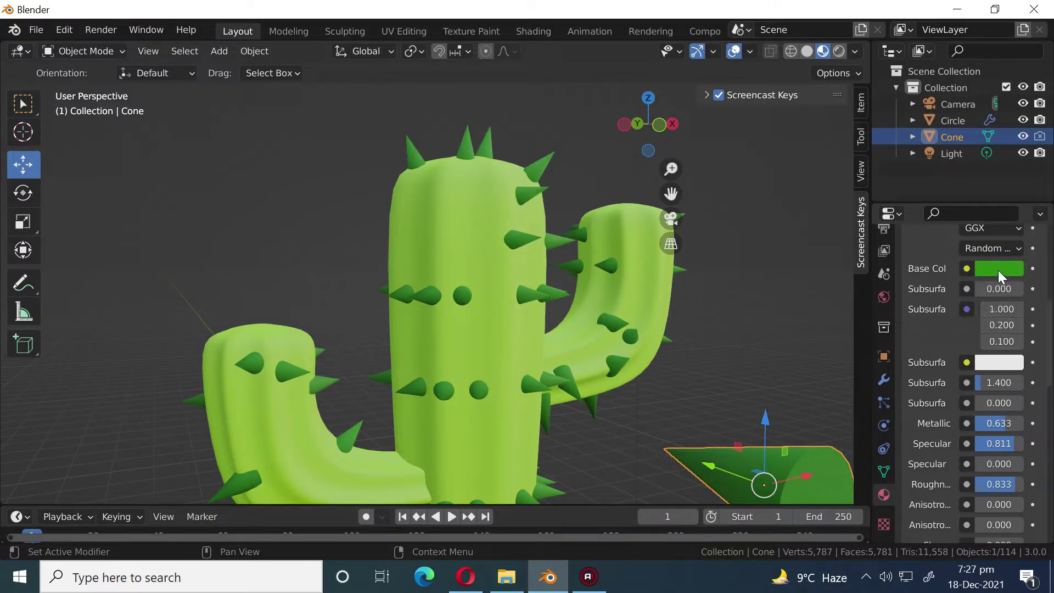
pyautogui.click(999, 268)
pyautogui.moveTo(1010, 339); pyautogui.dragTo(1010, 324)
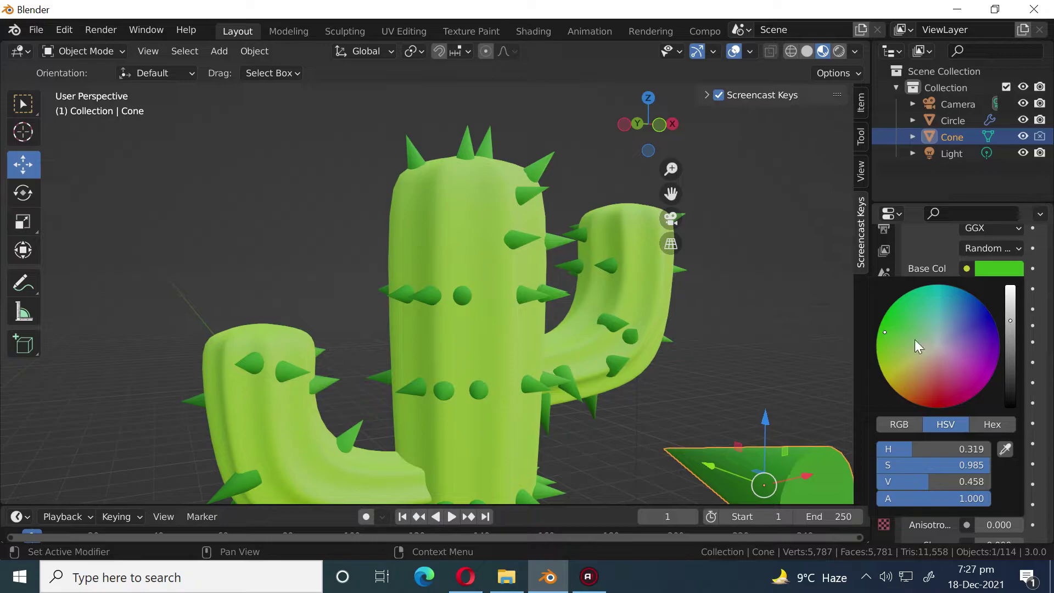
# Shift the cone material's base colour to a slightly less saturated green.
pyautogui.moveTo(882, 349); pyautogui.dragTo(898, 327)
pyautogui.click(752, 331)
pyautogui.scroll(-5, 753, 335)
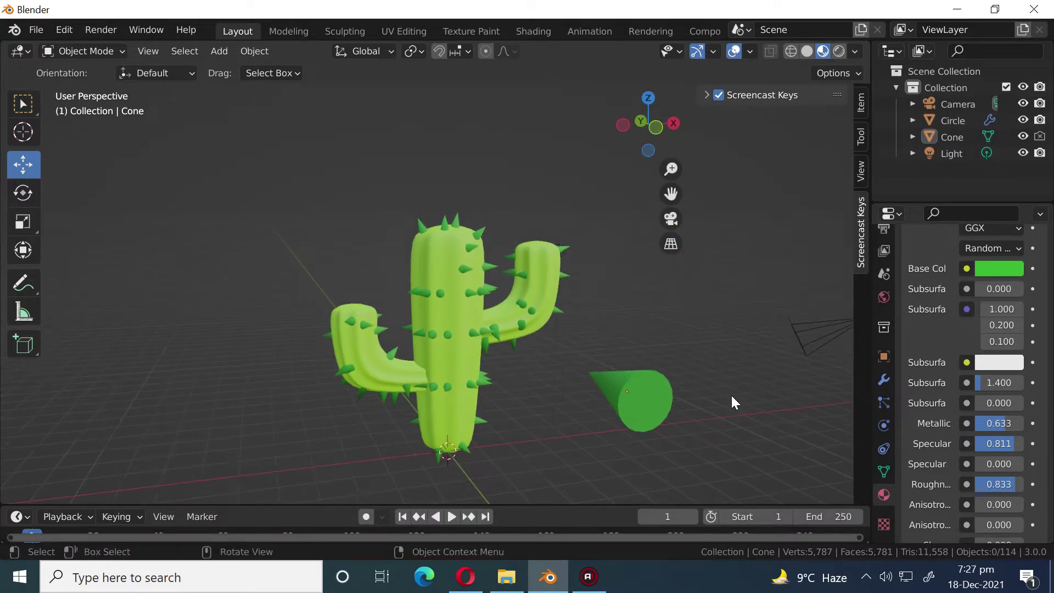
# Add a plane at the origin and scale it up by about 36.3 to form the ground under the cactus.
pyautogui.keyDown('shift'); pyautogui.moveTo(614, 453); pyautogui.dragTo(686, 418, button='middle'); pyautogui.keyUp('shift')
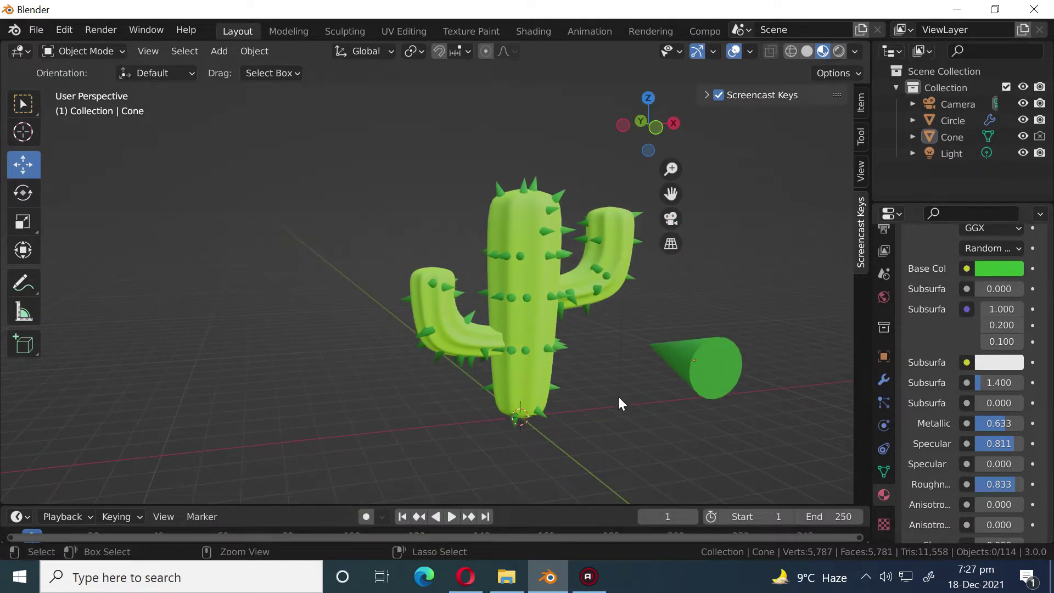
pyautogui.hotkey('shift', 'a')
pyautogui.moveTo(373, 212)
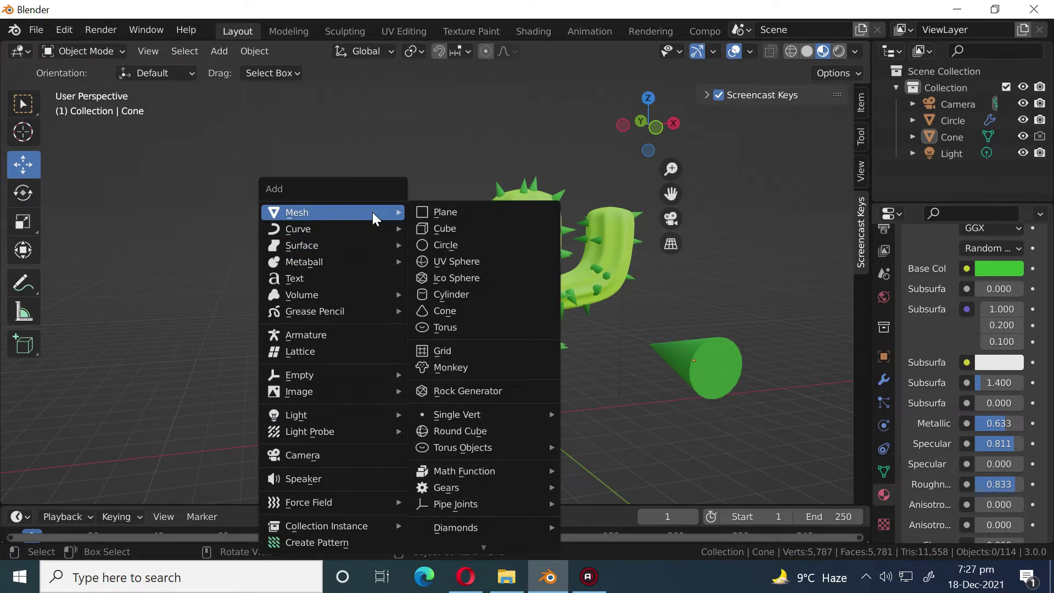
pyautogui.click(438, 211)
pyautogui.press('s')
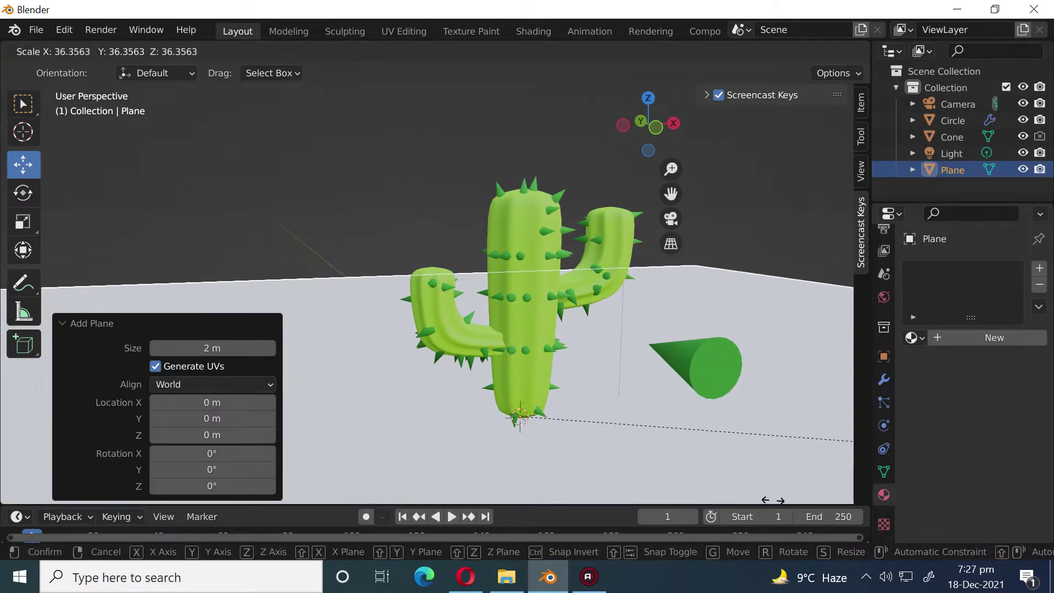
pyautogui.click(719, 471)
pyautogui.scroll(-5, 629, 446)
pyautogui.moveTo(625, 439)
pyautogui.mouseDown(button='middle')
pyautogui.moveTo(616, 464)
pyautogui.moveTo(599, 461)
pyautogui.moveTo(618, 456)
pyautogui.mouseUp(button='middle')
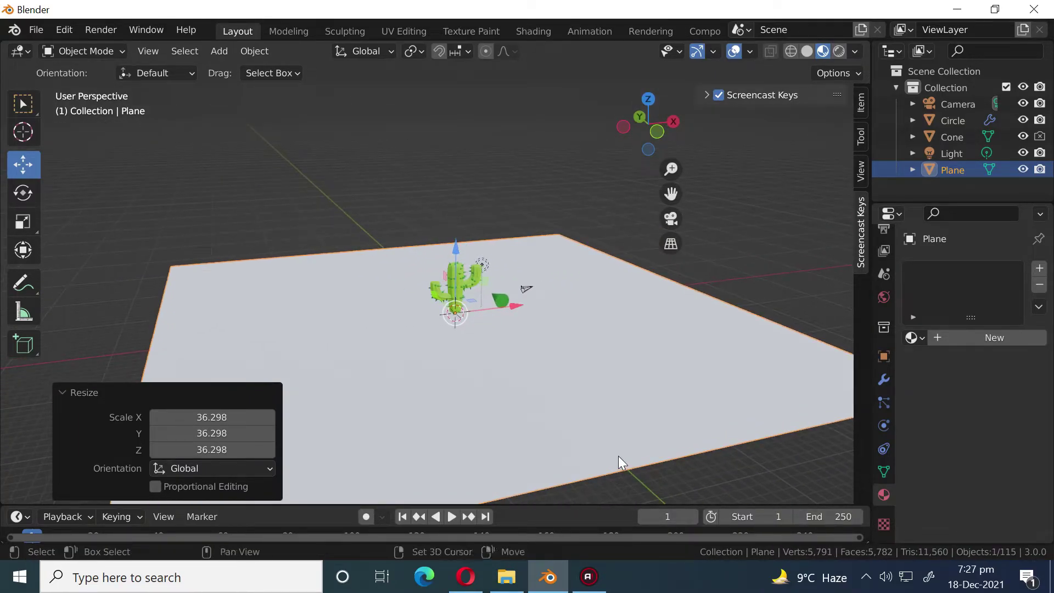
pyautogui.hotkey('shift', 'a')
pyautogui.click(744, 473)
pyautogui.click(638, 426)
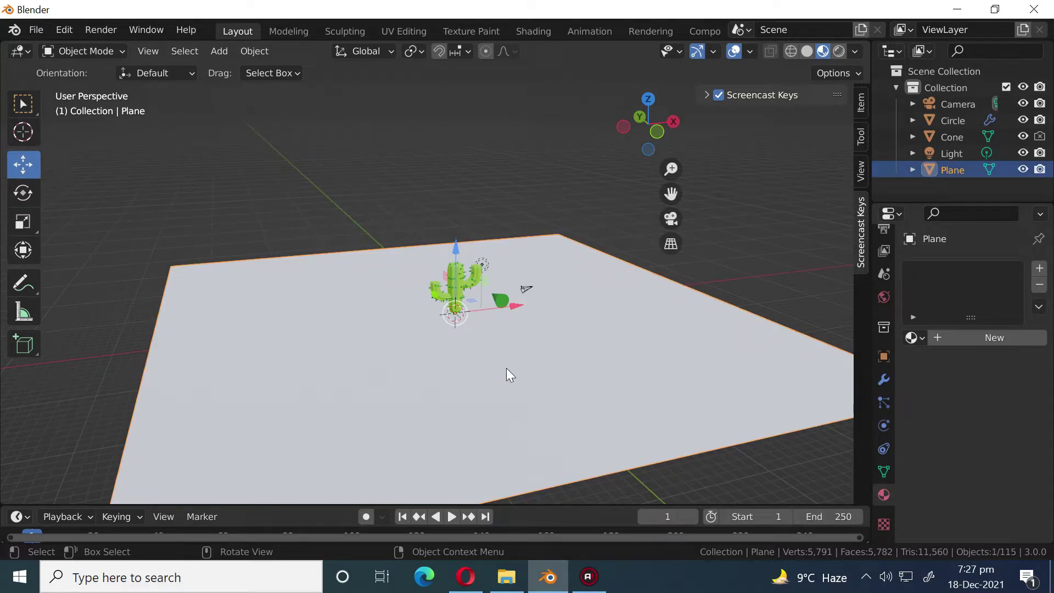
# Subdivide the ground plane's mesh once with 1 cut and a second time with 10 cuts.
pyautogui.press('Tab')
pyautogui.rightClick(678, 186)
pyautogui.click(677, 190)
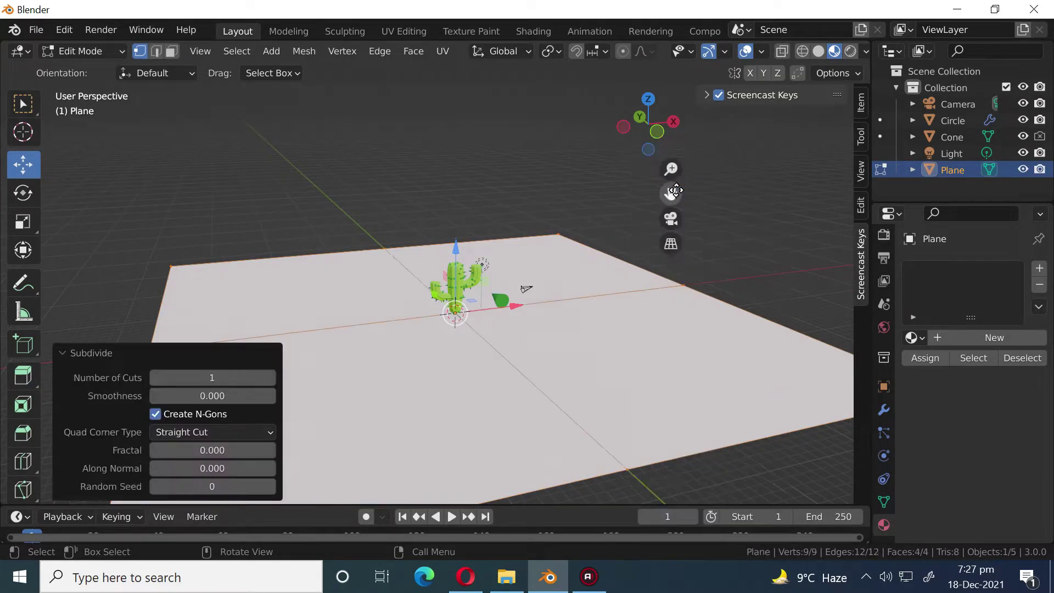
pyautogui.rightClick(738, 179)
pyautogui.click(738, 179)
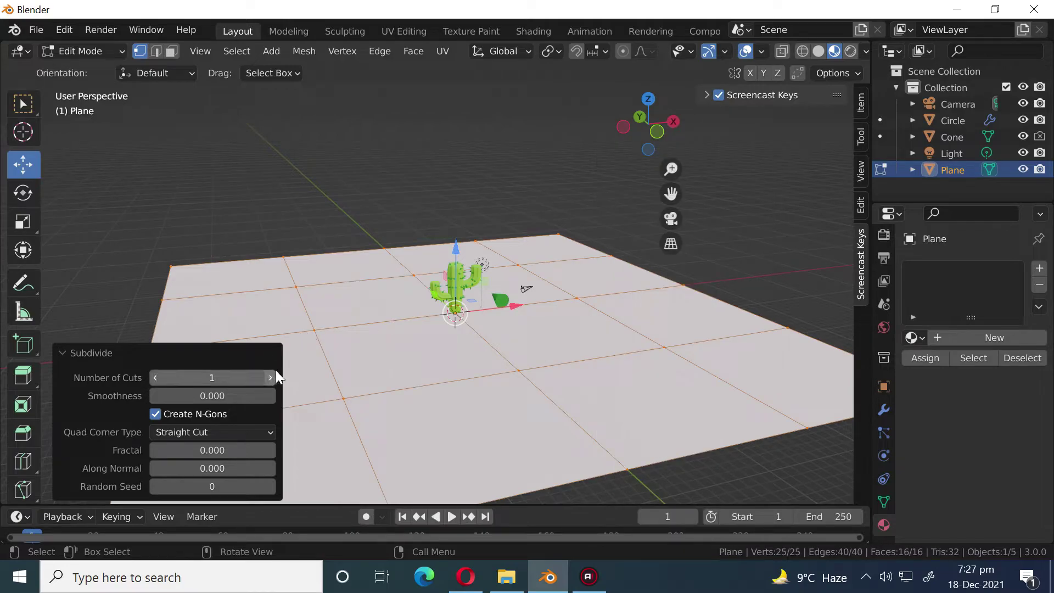
pyautogui.moveTo(270, 377); pyautogui.dragTo(335, 377)
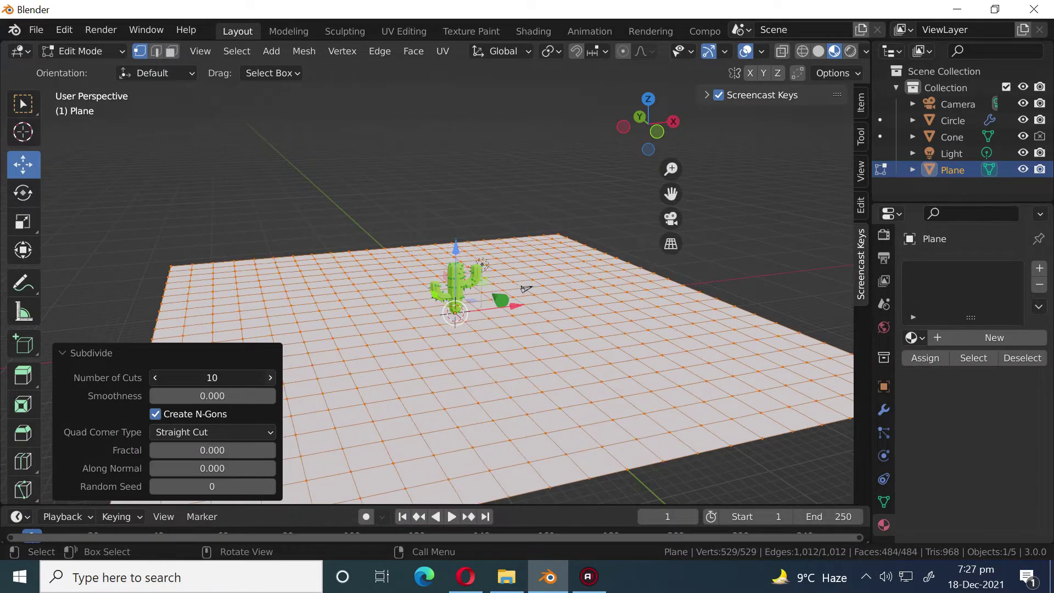
# Raise a vertex near the ground's centre about 0.96 m along Z using proportional editing with Random falloff and a size of about 80.18.
pyautogui.click(487, 326)
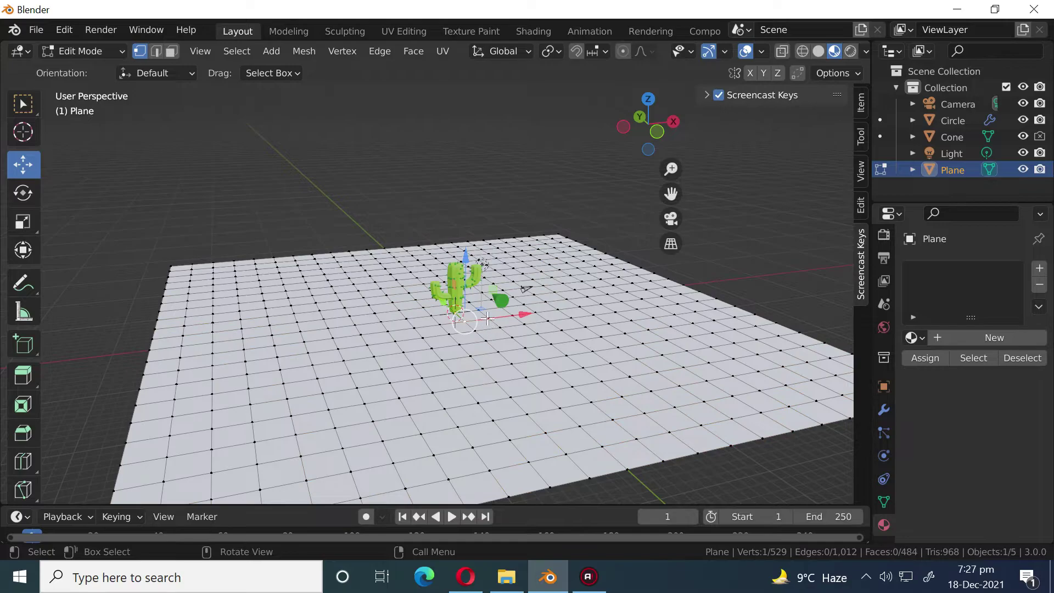
pyautogui.click(645, 50)
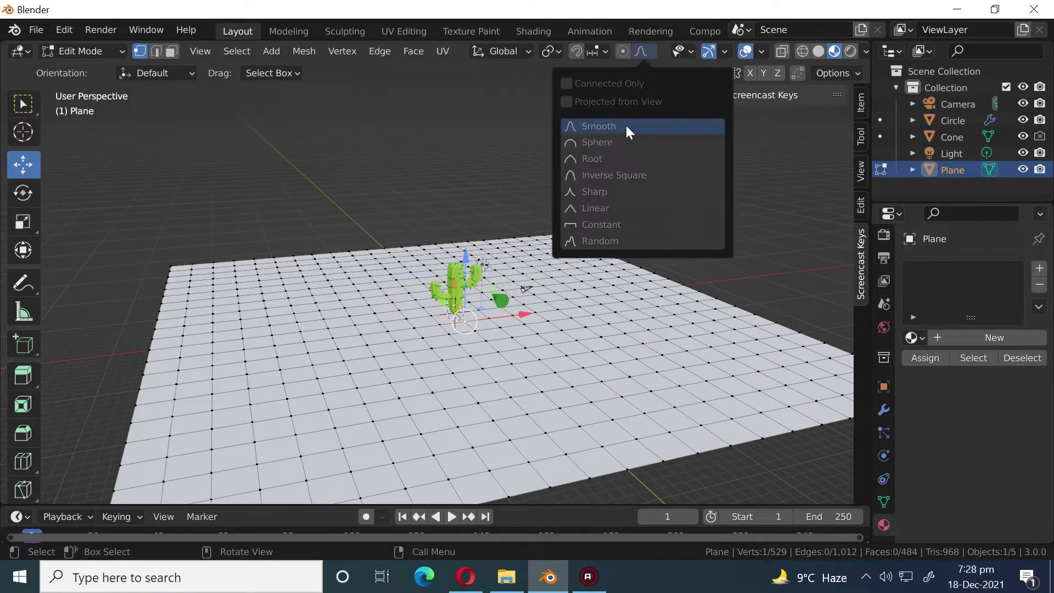
pyautogui.click(582, 241)
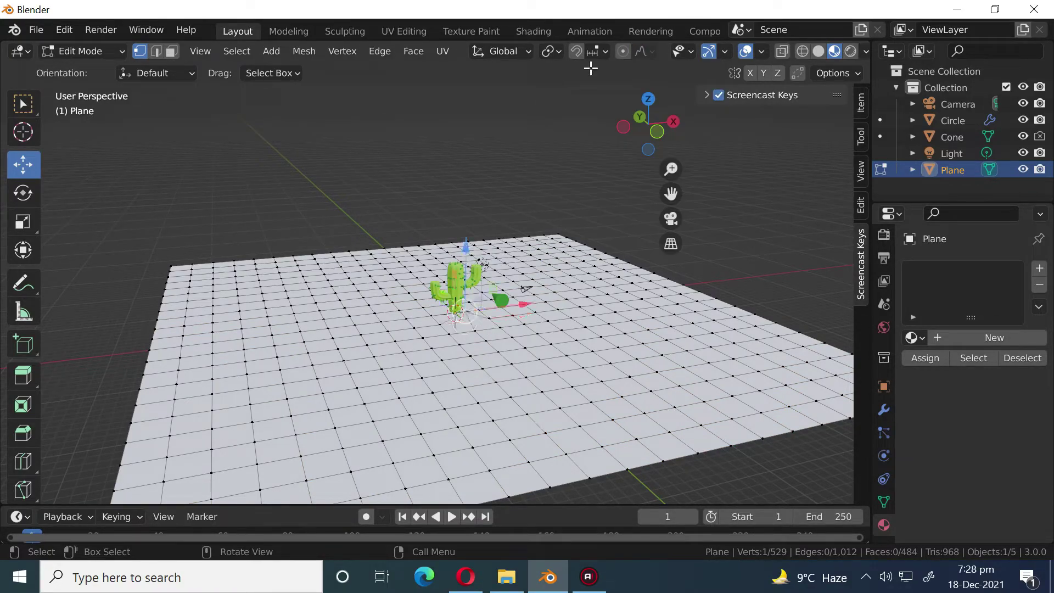
pyautogui.click(623, 52)
pyautogui.moveTo(464, 254)
pyautogui.mouseDown()
pyautogui.moveTo(465, 232)
pyautogui.moveTo(465, 266)
pyautogui.moveTo(467, 258)
pyautogui.mouseUp()
pyautogui.scroll(-20, 464, 233)
pyautogui.scroll(-20, 466, 236)
pyautogui.scroll(3, 532, 359)
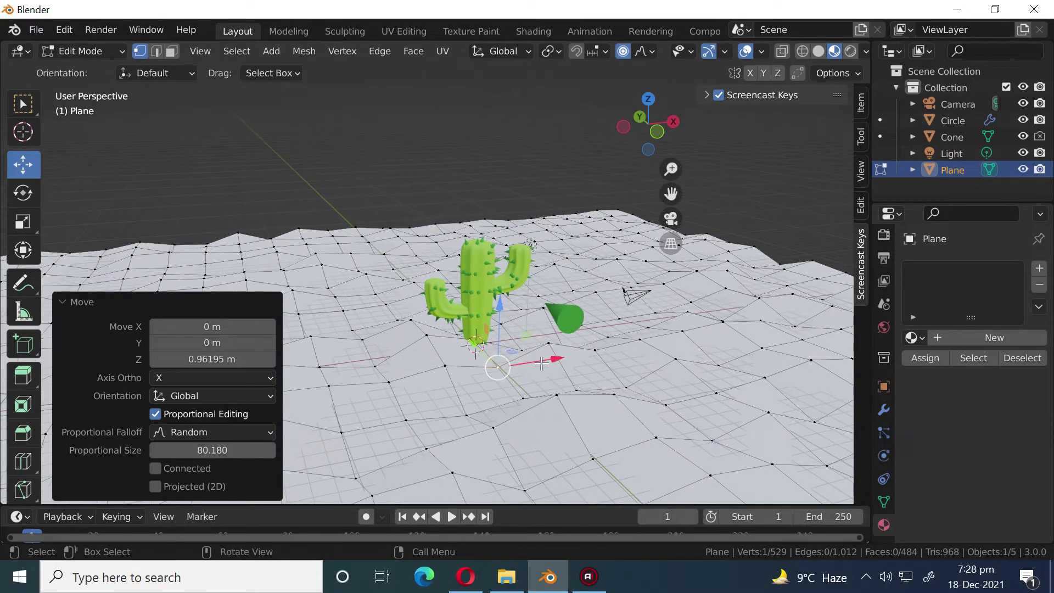
# Flatten the uneven ground by scaling all its vertices along Z by about 0.80.
pyautogui.press('a')
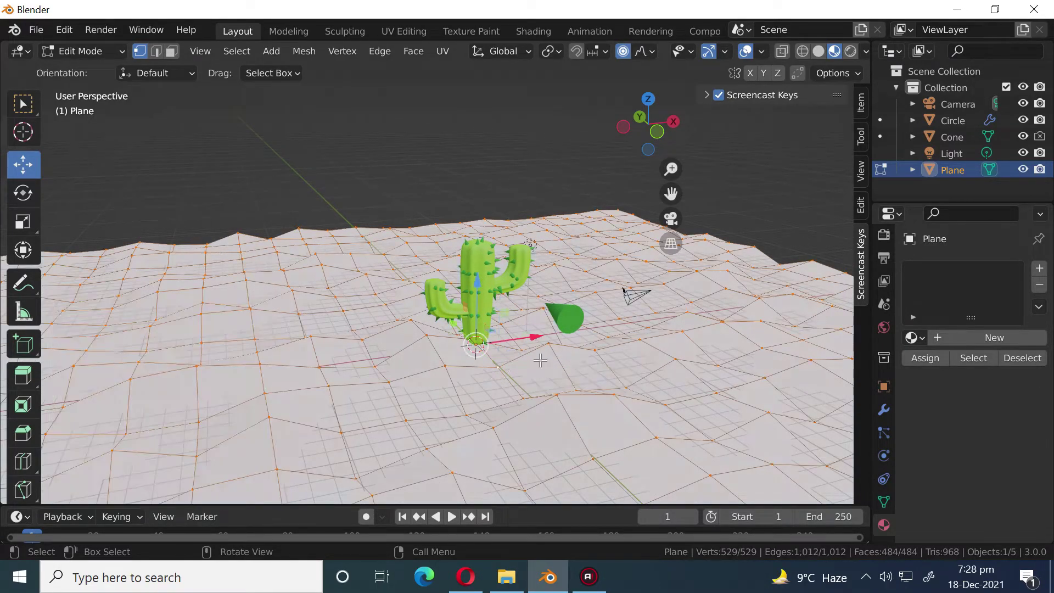
pyautogui.press('s')
pyautogui.press('z')
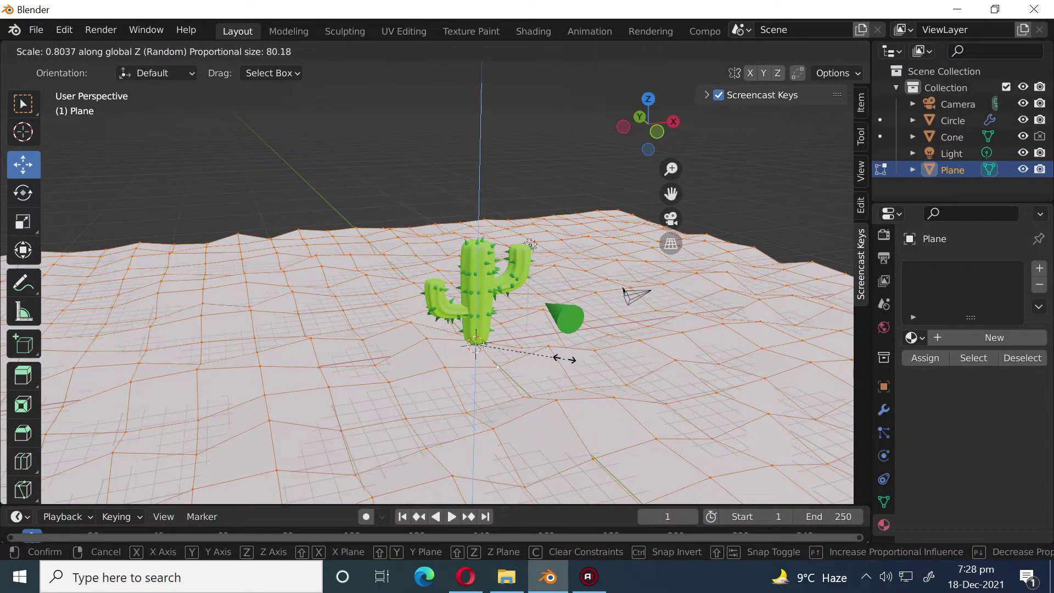
pyautogui.click(564, 358)
# Return to Object Mode and apply smooth shading to the ground plane.
pyautogui.press('Tab')
pyautogui.rightClick(559, 148)
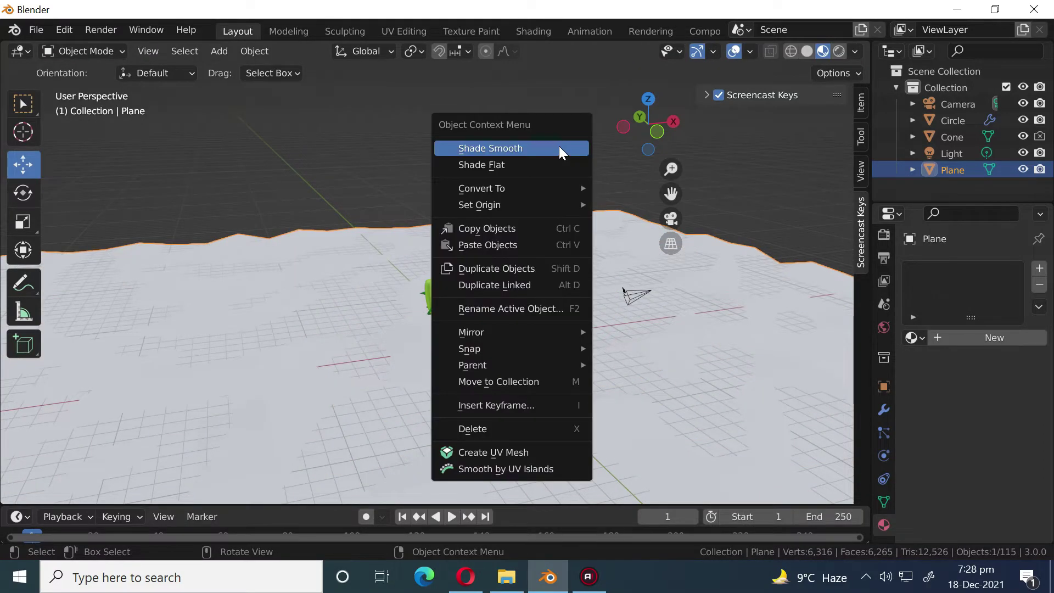
pyautogui.rightClick(460, 162)
pyautogui.click(460, 160)
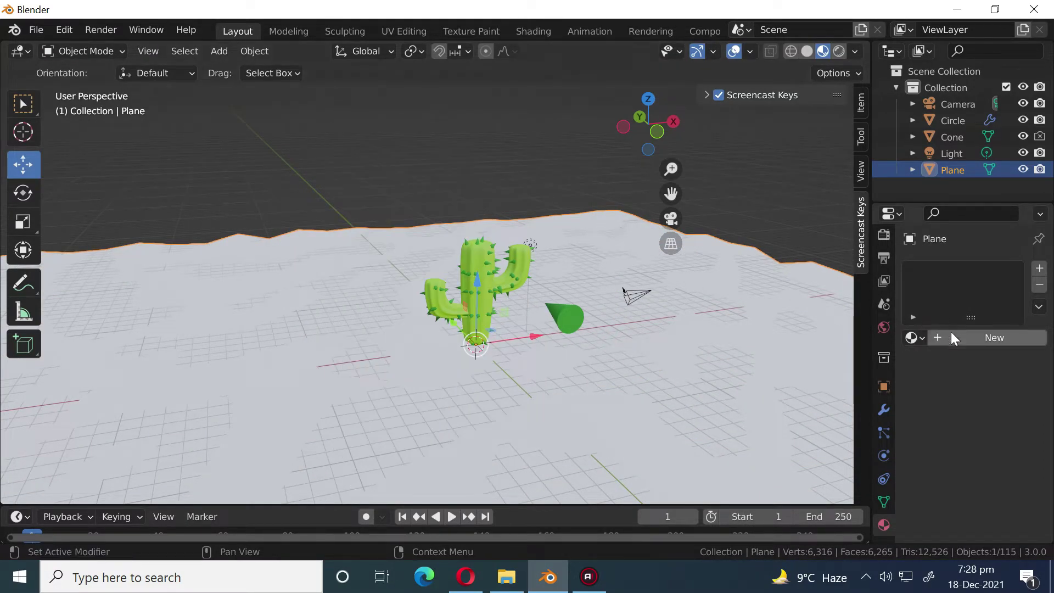
# Add a new material to the ground with a reddish base colour, about hue 0.024, saturation 0.947 and value 0.485.
pyautogui.click(991, 338)
pyautogui.click(999, 509)
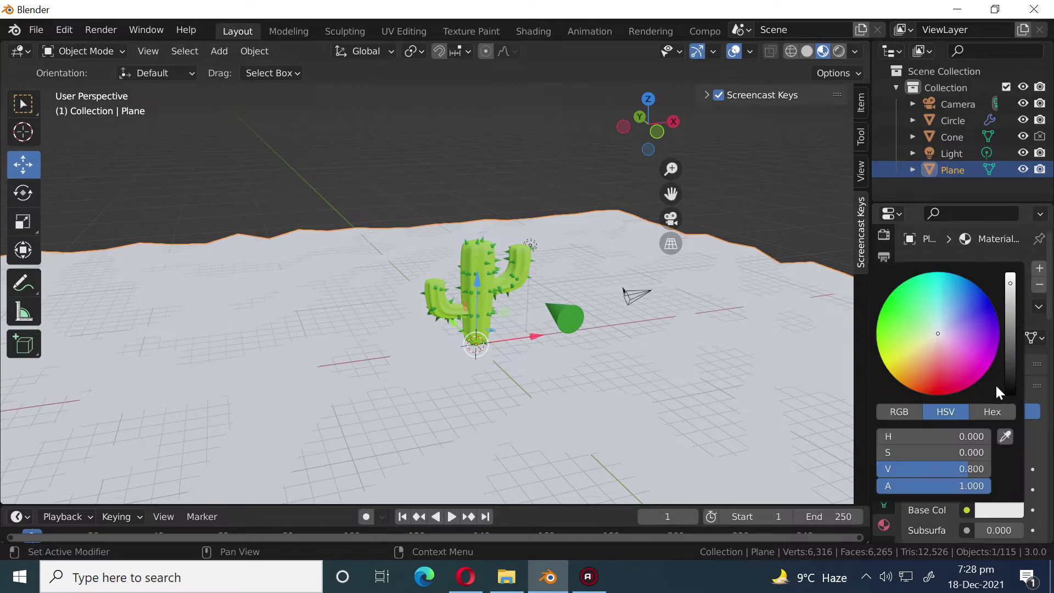
pyautogui.moveTo(938, 333); pyautogui.dragTo(914, 387)
pyautogui.moveTo(1010, 283)
pyautogui.mouseDown()
pyautogui.moveTo(1010, 274)
pyautogui.moveTo(1010, 287)
pyautogui.mouseUp()
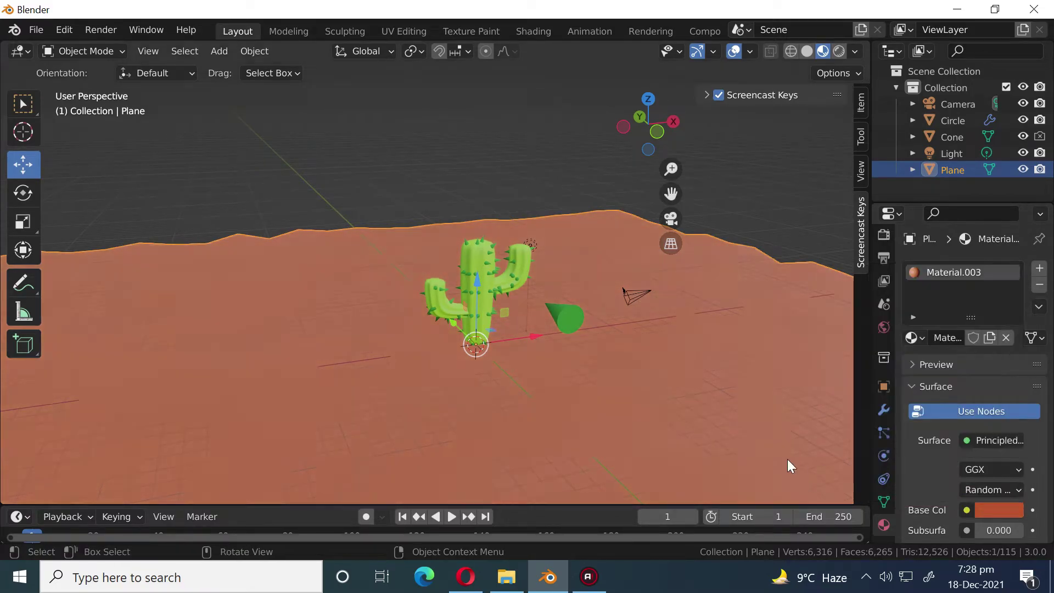
# Set the ground material's roughness to about 0.800 and specular to about 0.878.
pyautogui.scroll(-8, 997, 483)
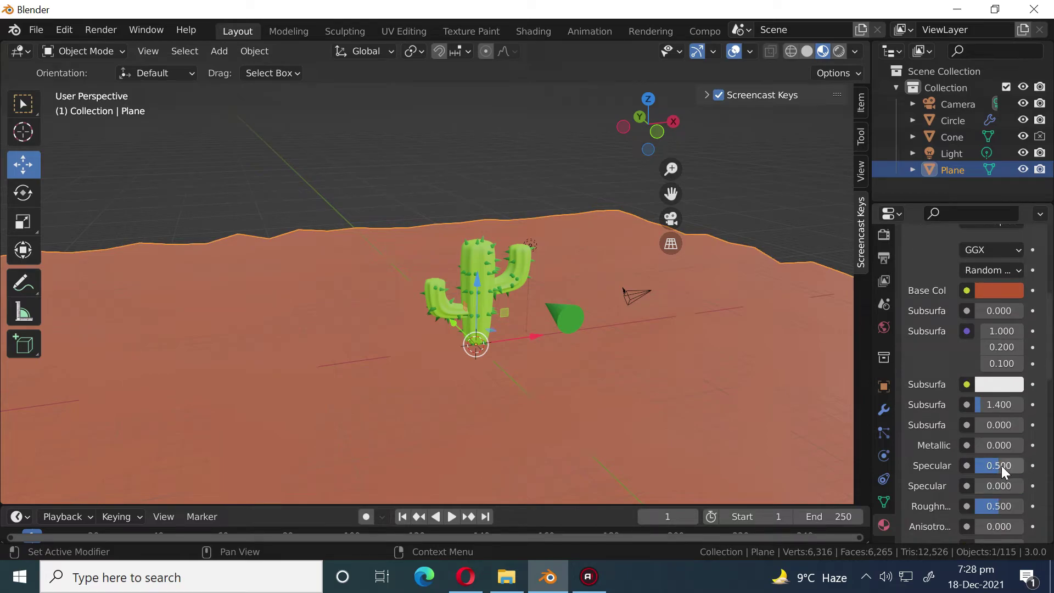
pyautogui.moveTo(1001, 508); pyautogui.dragTo(1009, 507)
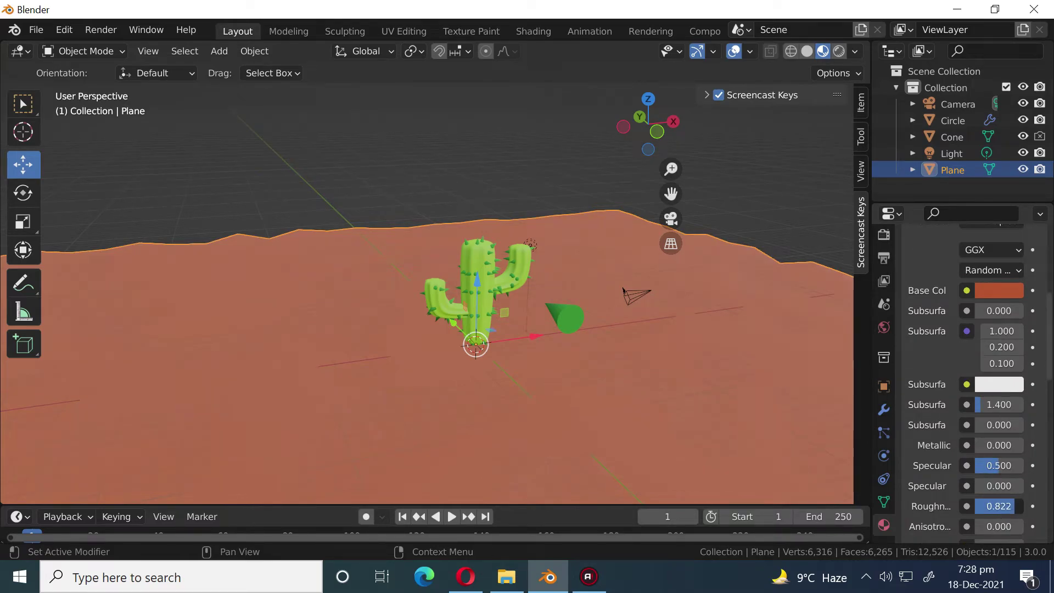
pyautogui.moveTo(999, 465); pyautogui.dragTo(1017, 465)
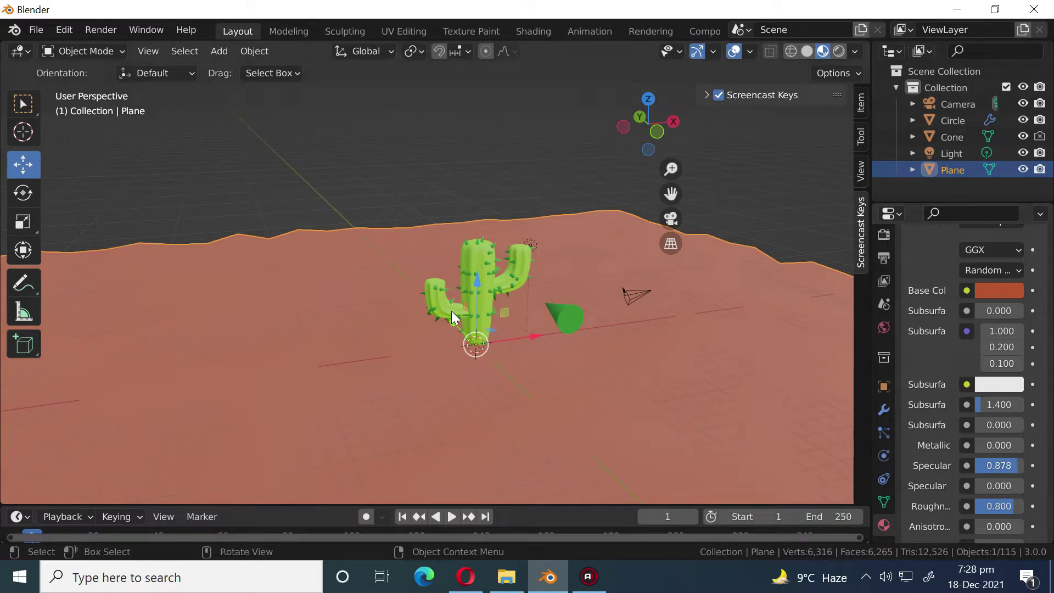
# Shift the ground's base colour to a more orange sand tone, about hue 0.036 and saturation 0.971.
pyautogui.scroll(-3, 630, 254)
pyautogui.click(999, 291)
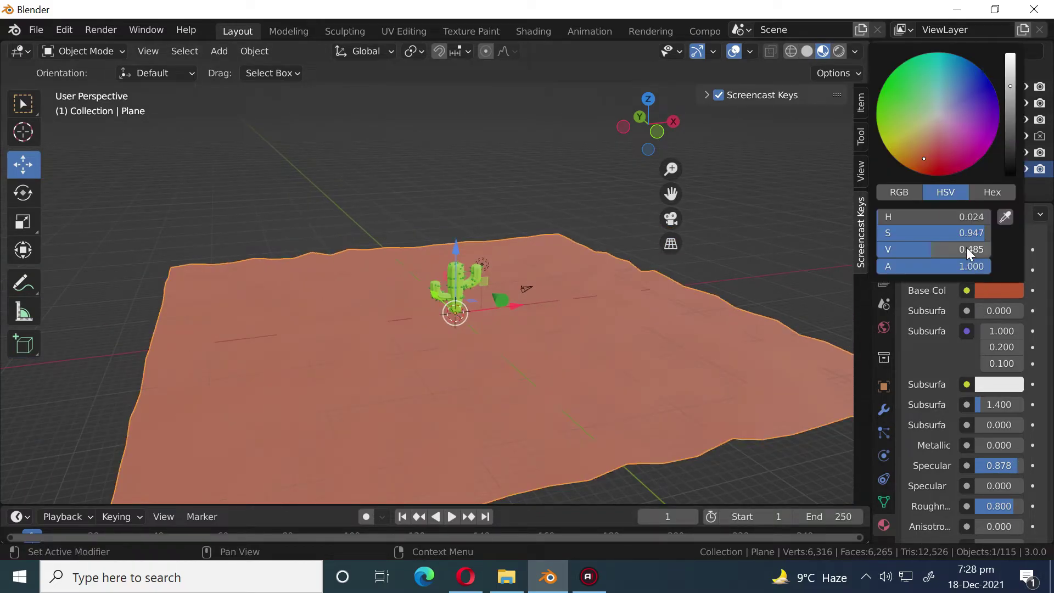
pyautogui.click(913, 158)
pyautogui.moveTo(913, 158); pyautogui.dragTo(915, 159)
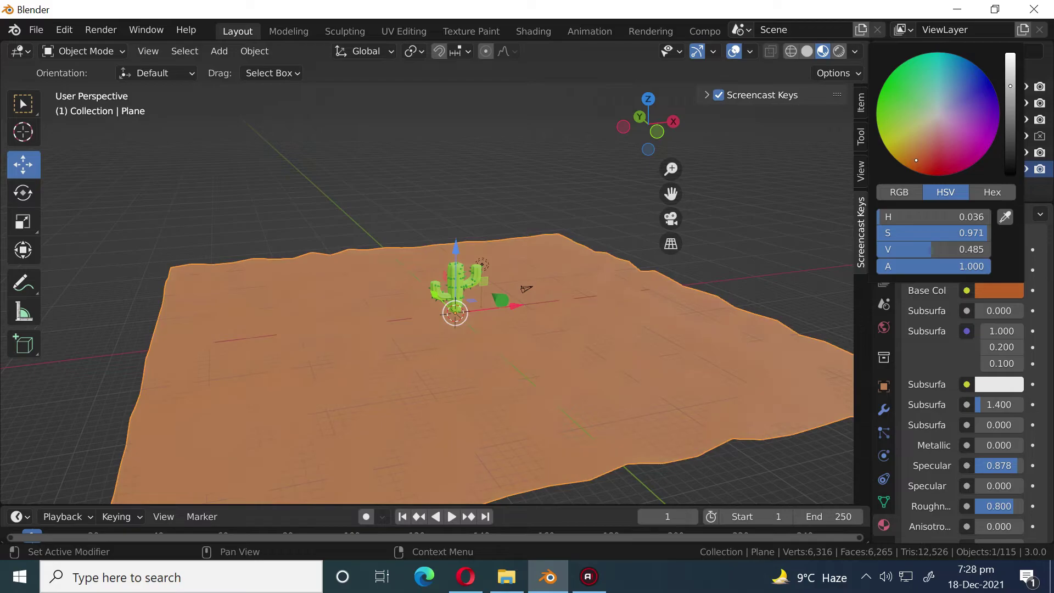
pyautogui.click(729, 250)
pyautogui.scroll(5, 668, 308)
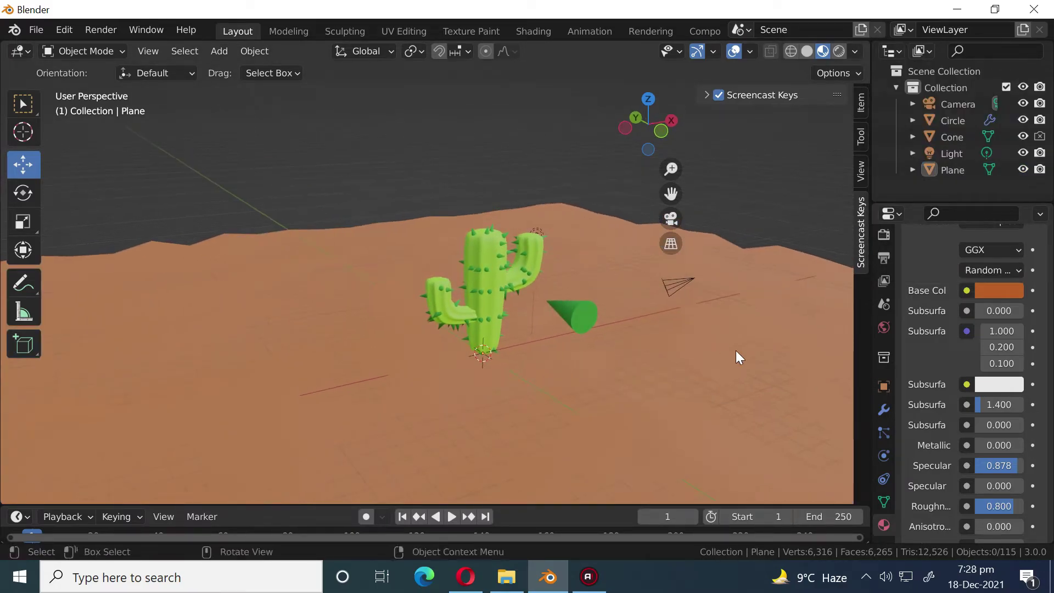
# Add a second plane at the origin and scale it up by about 41.3.
pyautogui.scroll(-5, 683, 311)
pyautogui.moveTo(582, 274); pyautogui.dragTo(579, 317, button='middle')
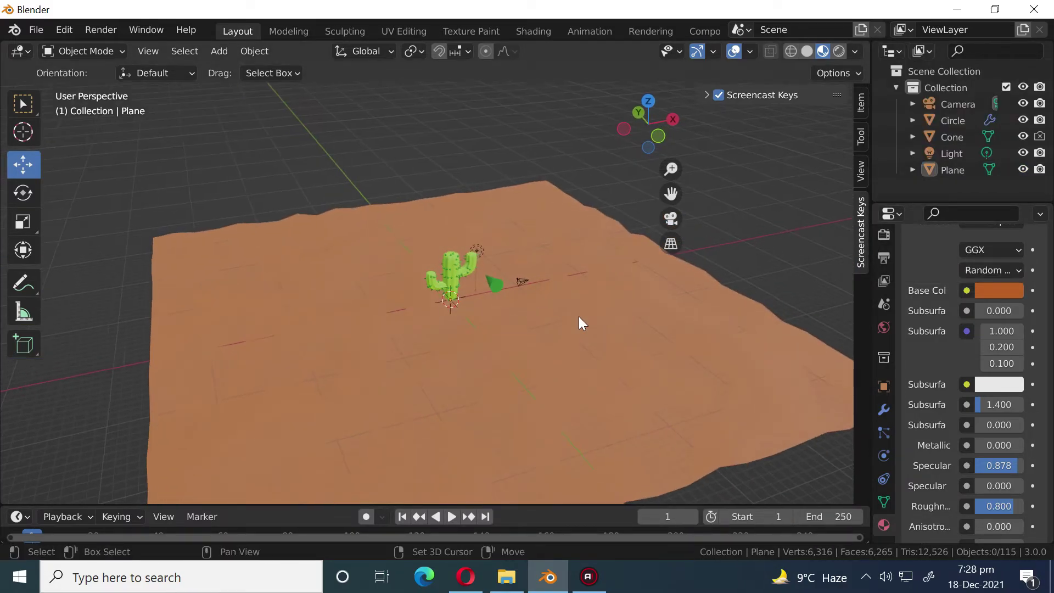
pyautogui.hotkey('shift', 'a')
pyautogui.moveTo(535, 216)
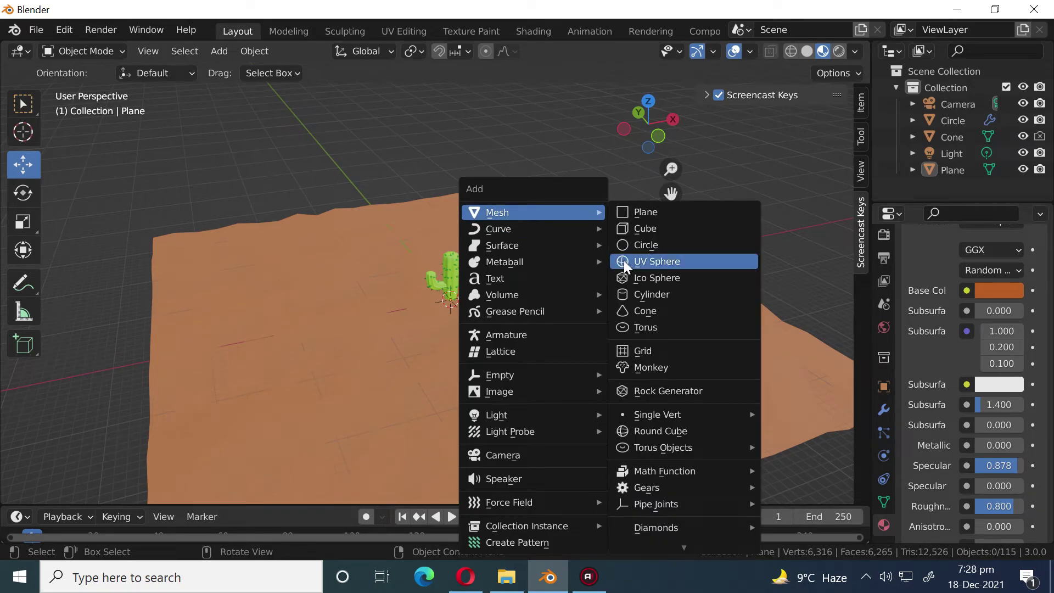
pyautogui.click(649, 213)
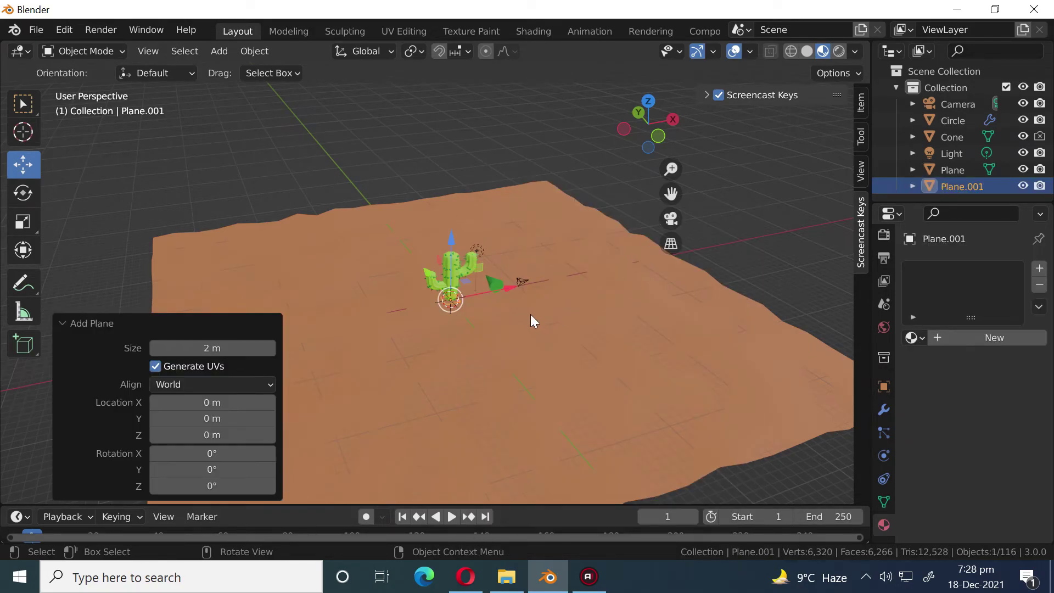
pyautogui.press('s')
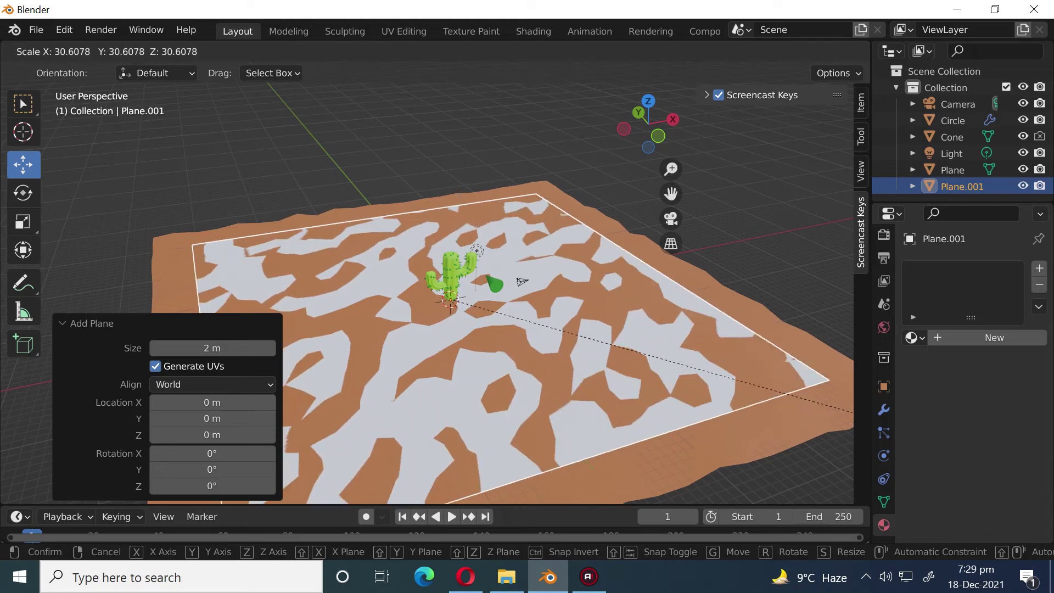
pyautogui.click(55, 273)
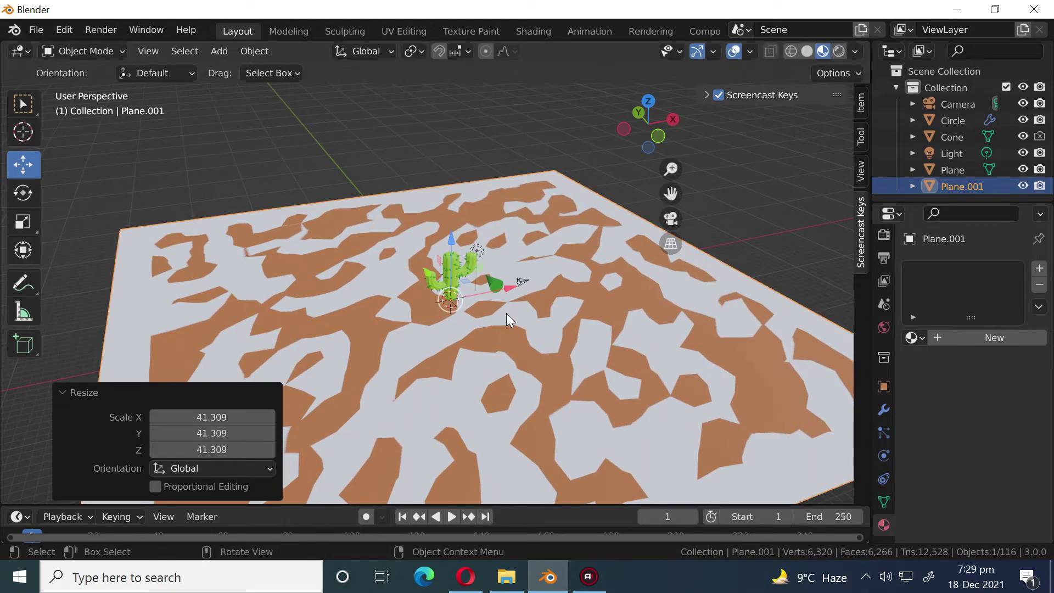
# Rotate the second plane 90° about the X axis so it stands upright as a backdrop.
pyautogui.press('x')
pyautogui.write('rx90')
pyautogui.press('Return')
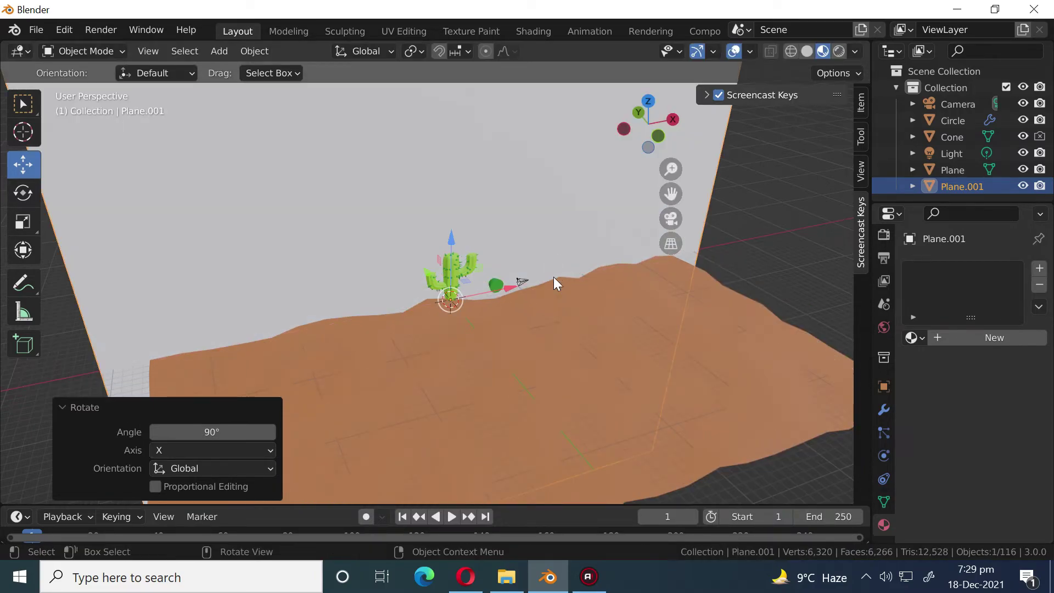
# Move the upright backdrop plane about 33.26 m along Y behind the cactus and scale it by 0.875.
pyautogui.scroll(-4, 557, 272)
pyautogui.moveTo(460, 336); pyautogui.dragTo(509, 358, button='middle')
pyautogui.press('g')
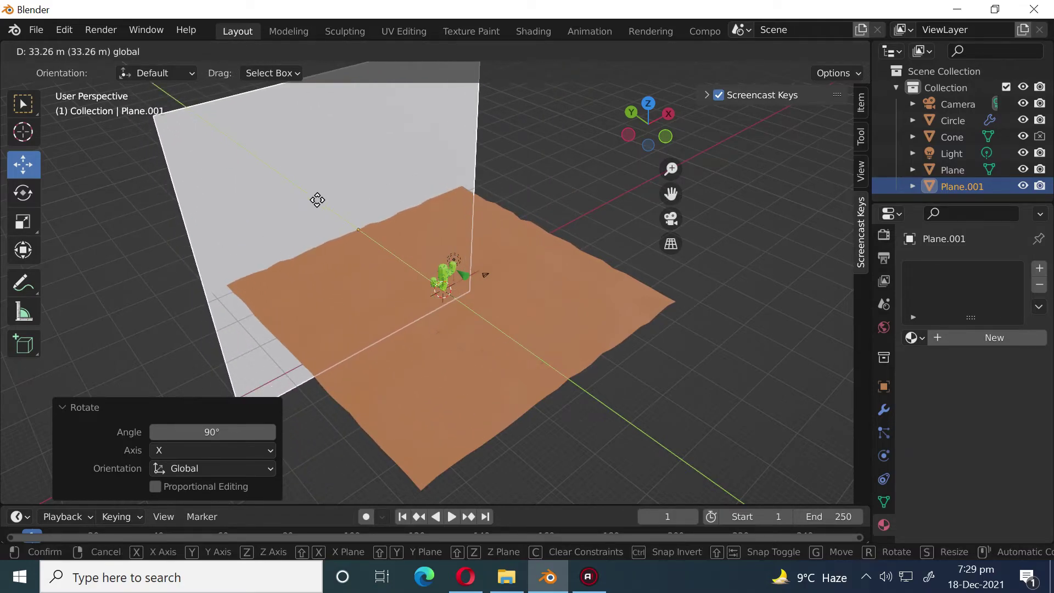
pyautogui.click(317, 200)
pyautogui.press('s')
pyautogui.click(364, 253)
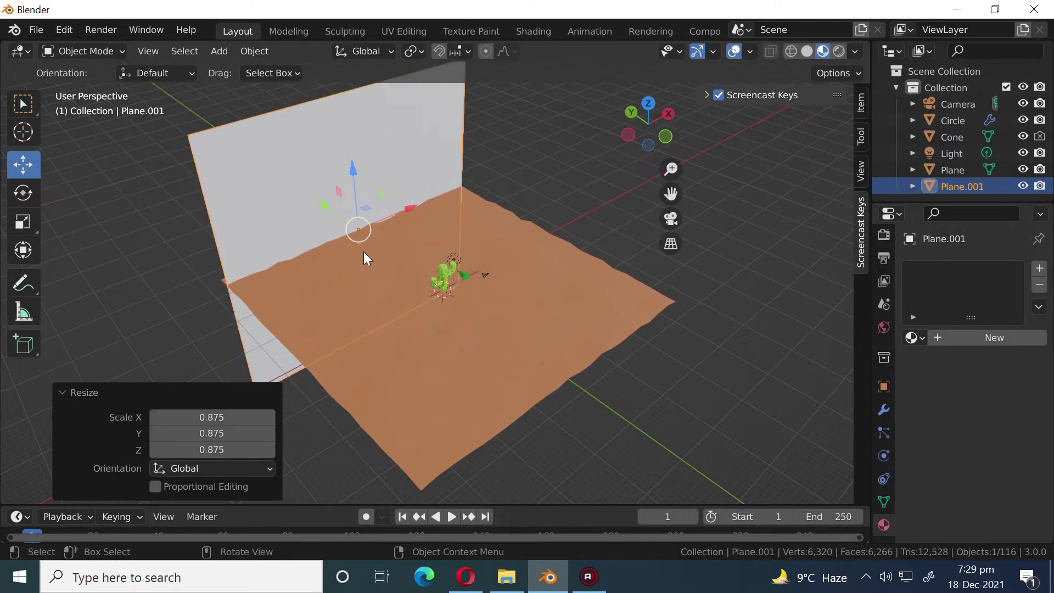
# Move the backdrop plane about 3.04 m further along Y and raise it about 14.9 m along Z.
pyautogui.press('g')
pyautogui.press('y')
pyautogui.click(357, 202)
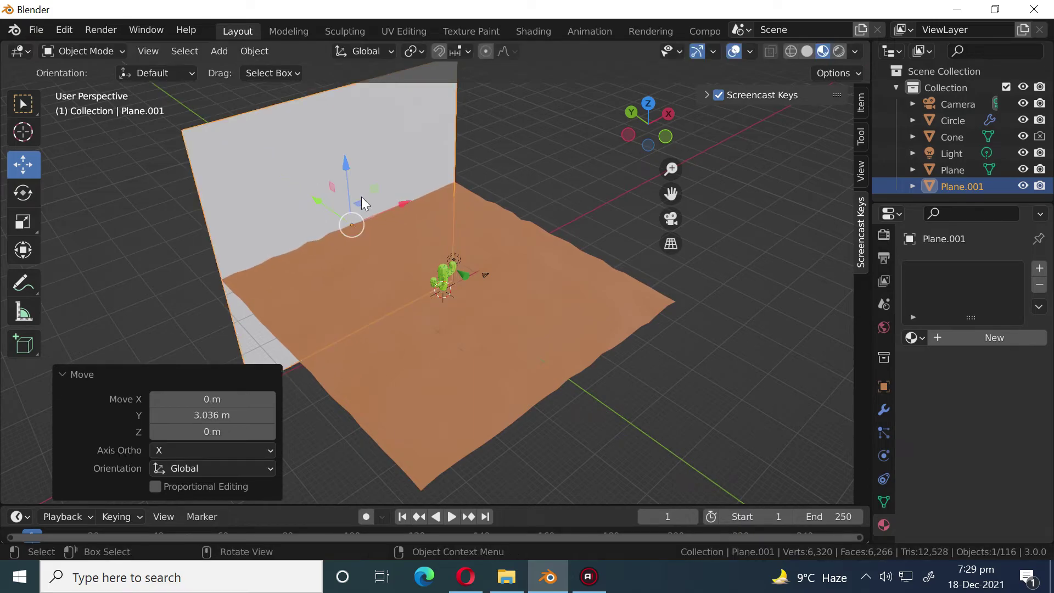
pyautogui.moveTo(347, 170); pyautogui.dragTo(348, 118)
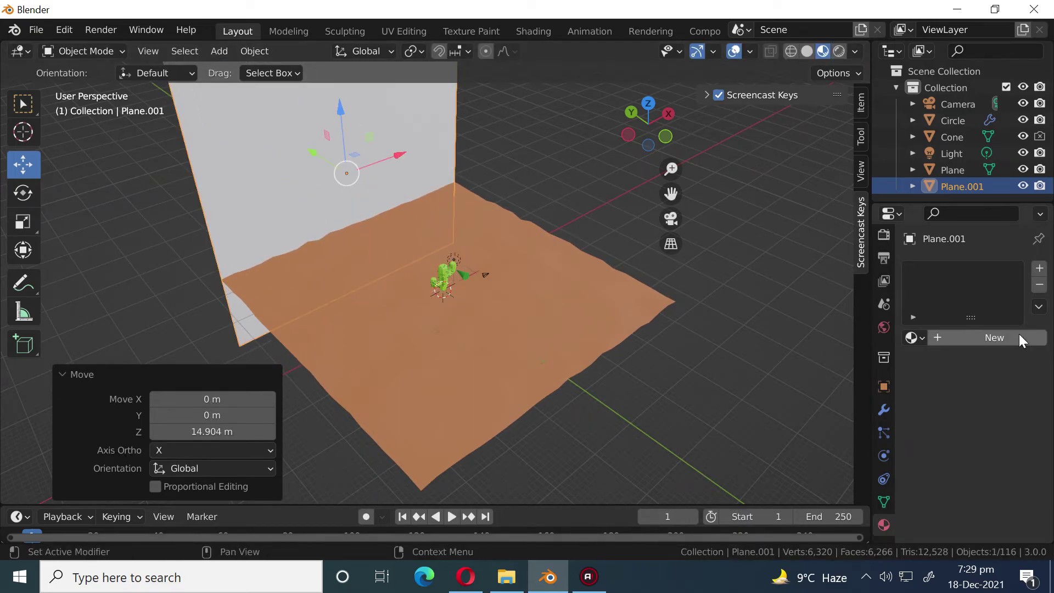
# Add a new material to the backdrop plane and give it a bright cyan base colour.
pyautogui.click(995, 339)
pyautogui.click(998, 508)
pyautogui.moveTo(933, 308)
pyautogui.mouseDown()
pyautogui.moveTo(935, 317)
pyautogui.moveTo(941, 301)
pyautogui.mouseUp()
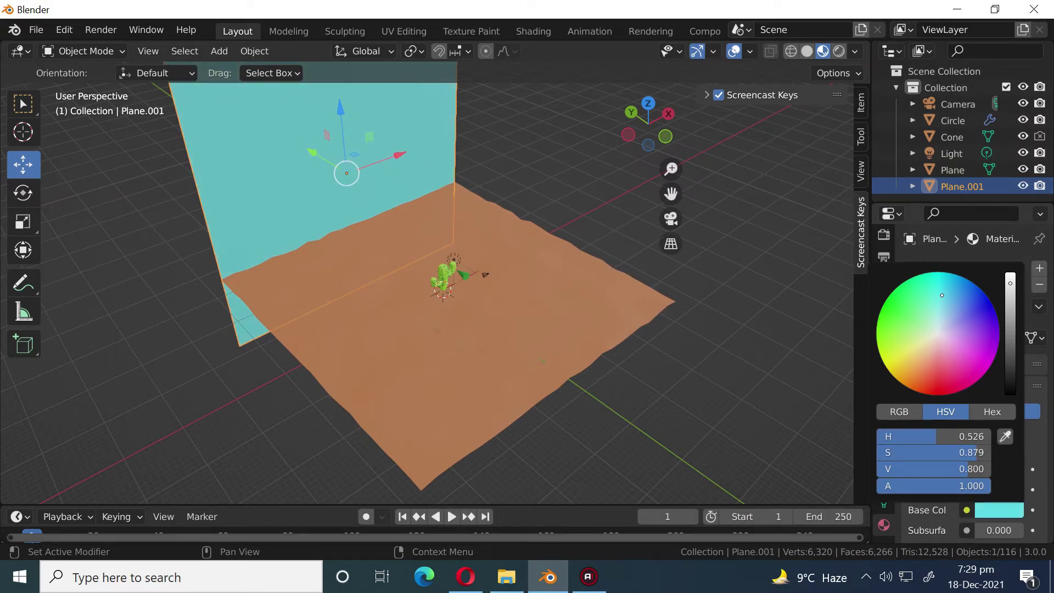
pyautogui.moveTo(1010, 281); pyautogui.dragTo(1011, 270)
pyautogui.click(947, 303)
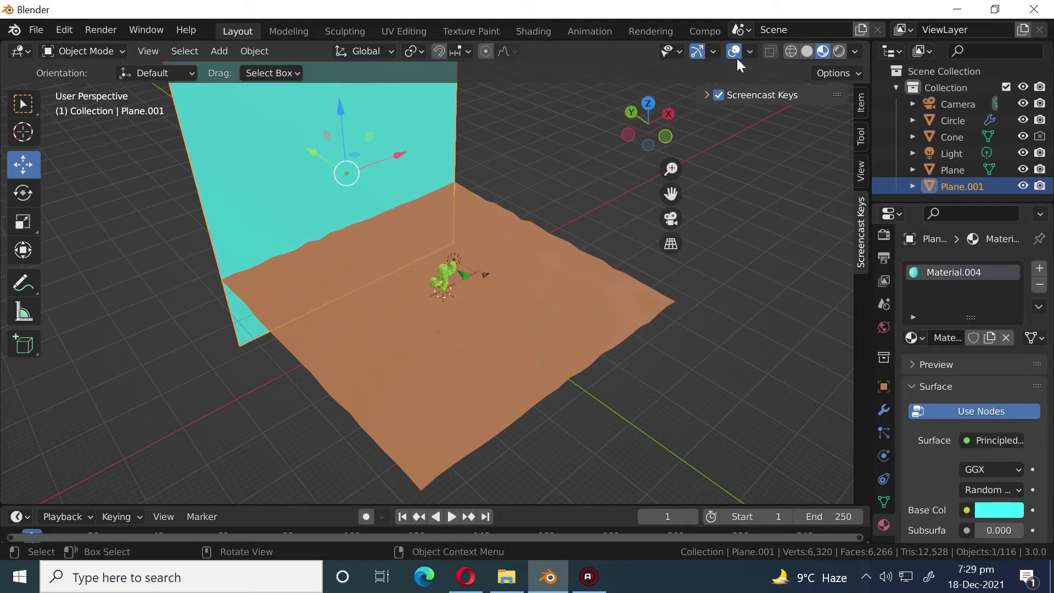
# Change the backdrop material's surface to Emission and set its colour to turquoise, about hue 0.479, saturation 1.000 and value 1.000.
pyautogui.click(971, 443)
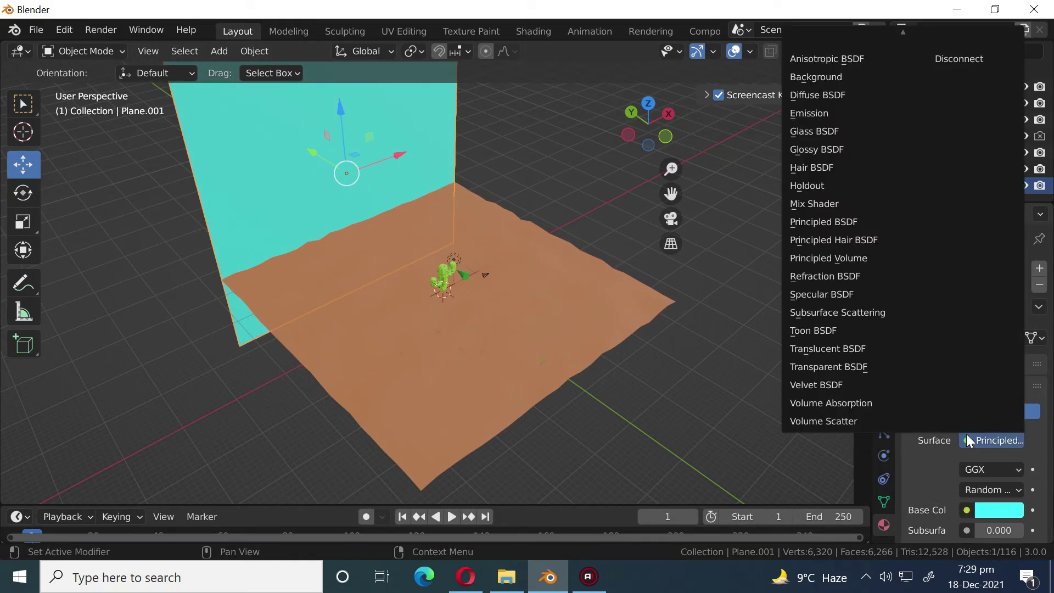
pyautogui.click(820, 113)
pyautogui.click(1013, 471)
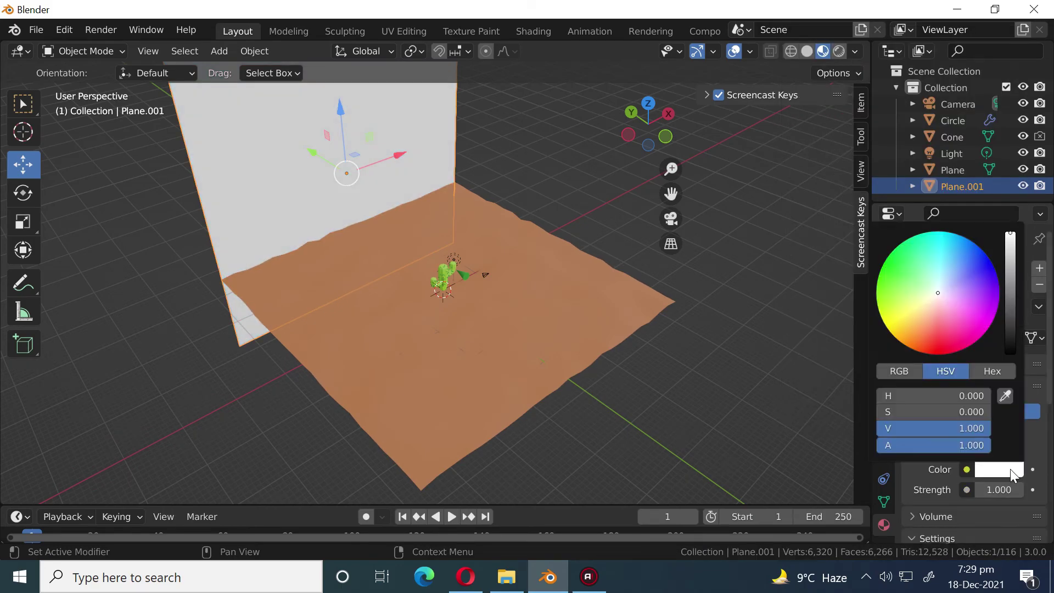
pyautogui.moveTo(933, 299); pyautogui.dragTo(933, 232)
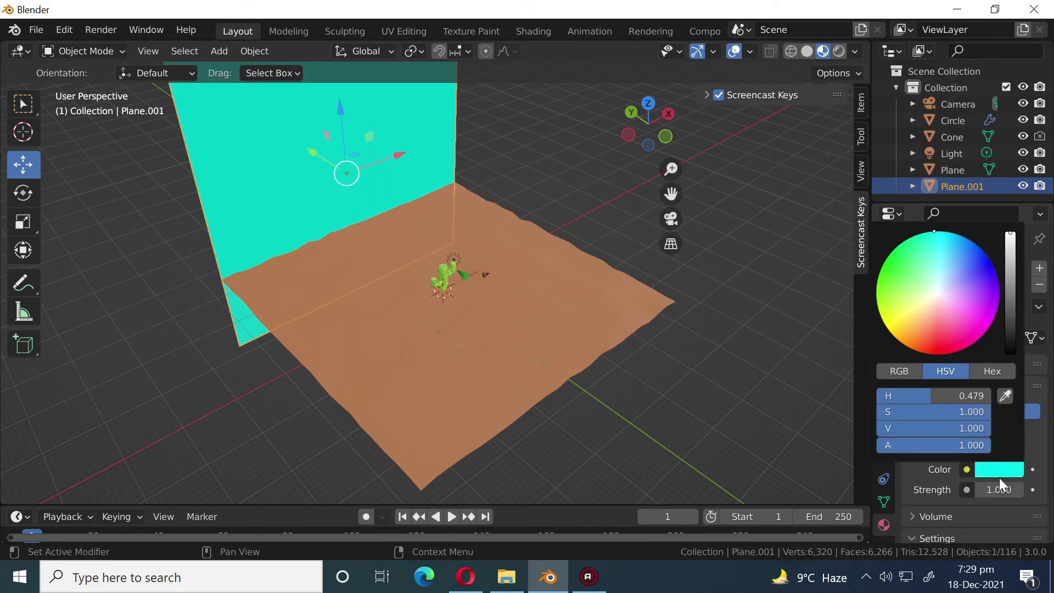